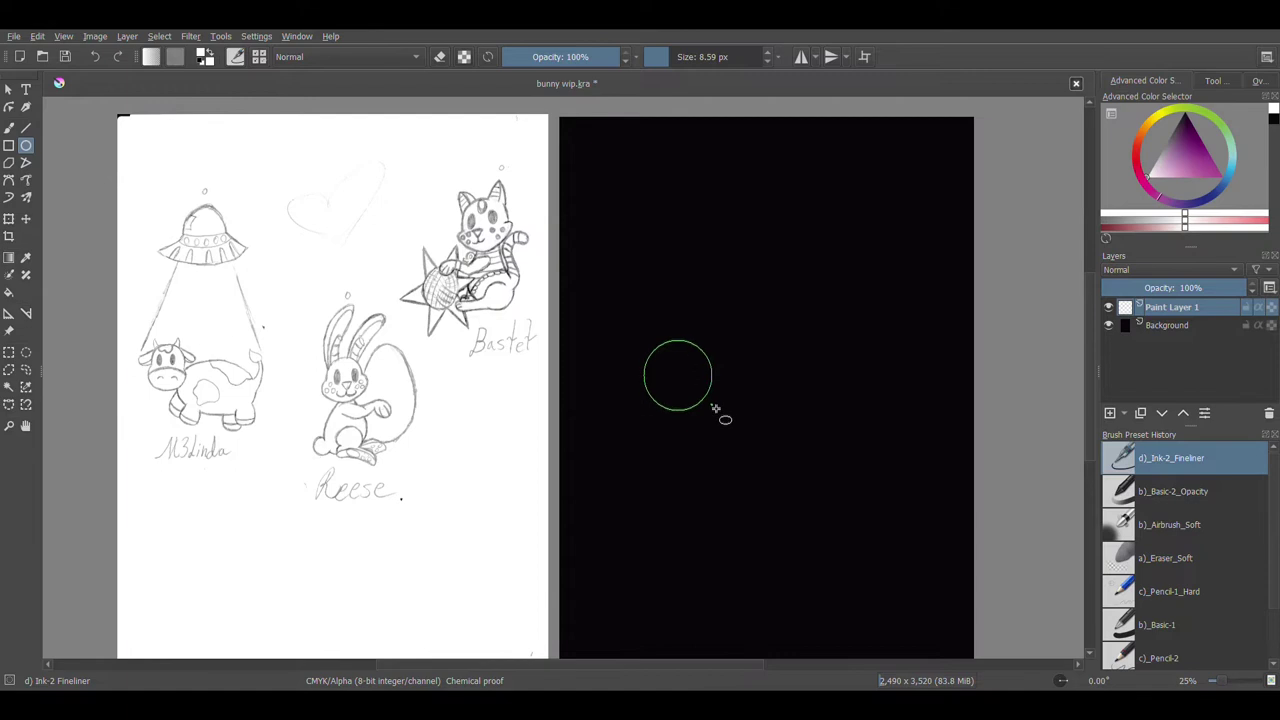
# Move the circle up and right on the black page and draw a wide ellipse over its lower half on a new layer.
pyautogui.click(9, 220)
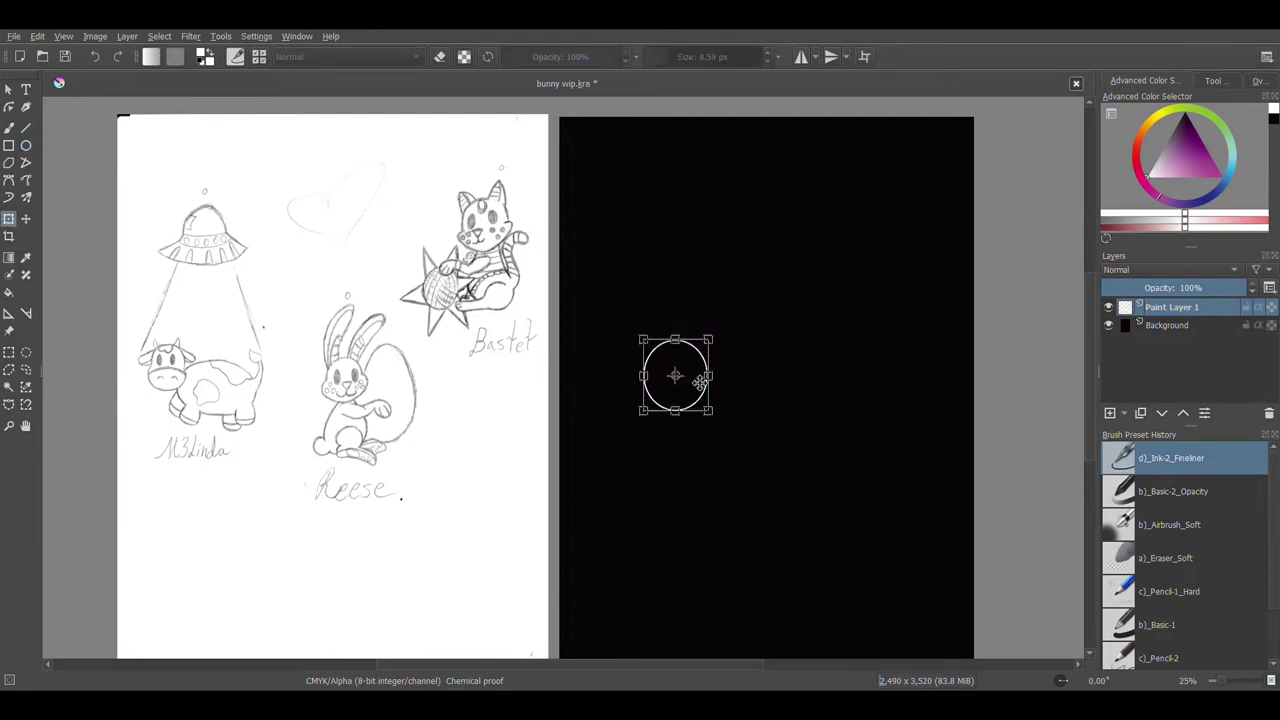
pyautogui.moveTo(705, 380); pyautogui.dragTo(786, 338)
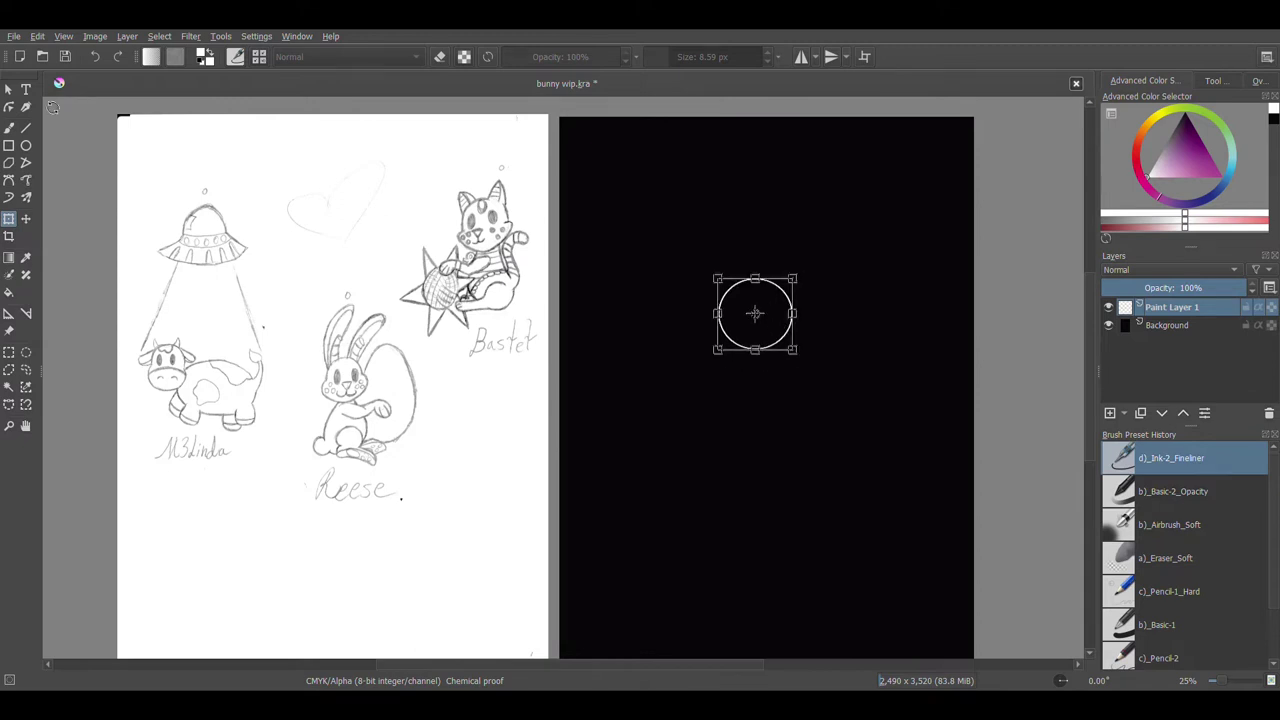
pyautogui.click(28, 146)
pyautogui.click(1110, 414)
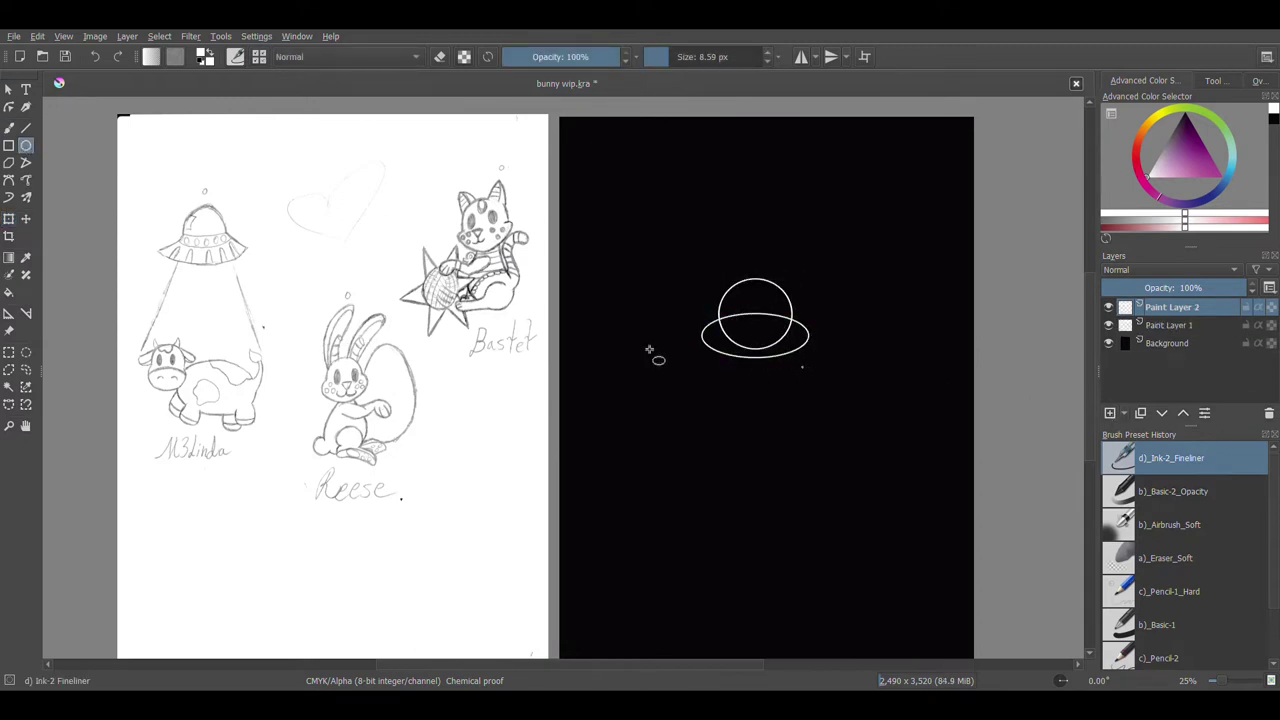
# Narrow the ellipse evenly around the circle's lower half, raise it slightly and fill it with white.
pyautogui.hotkey('ctrl', 't')
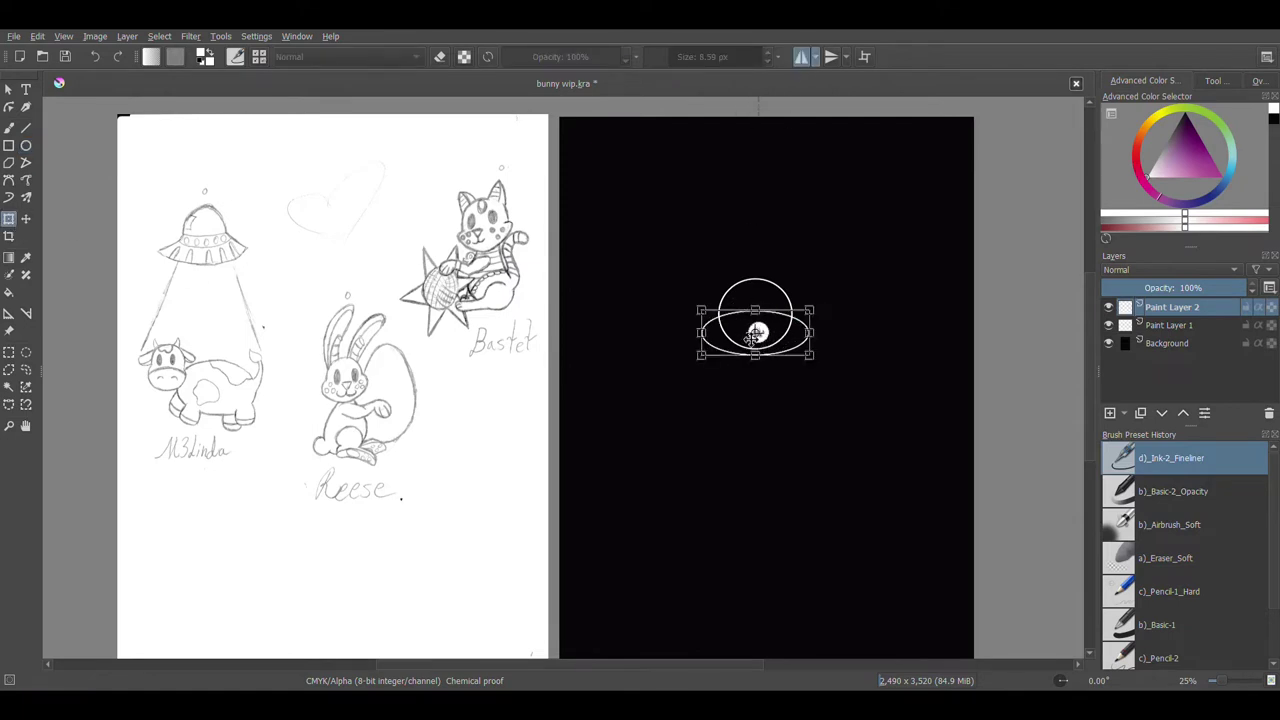
pyautogui.moveTo(702, 333); pyautogui.dragTo(709, 334)
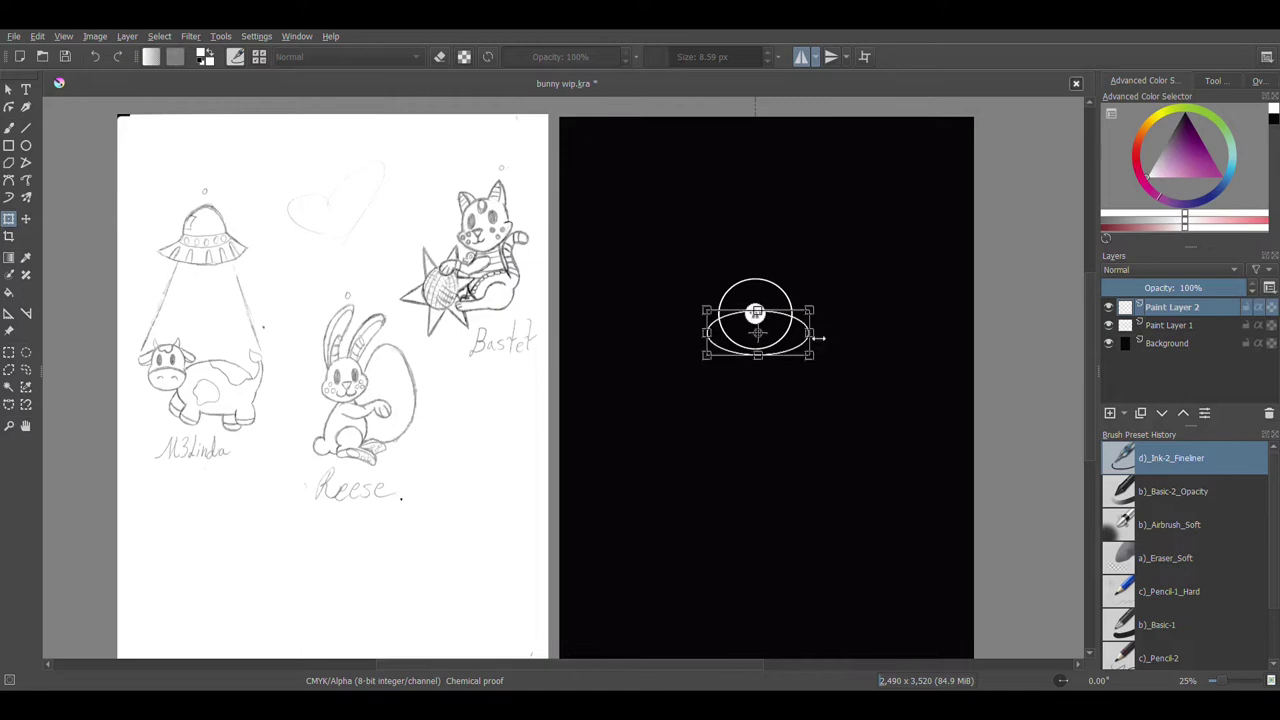
pyautogui.moveTo(814, 336); pyautogui.dragTo(801, 335)
pyautogui.moveTo(708, 335); pyautogui.dragTo(722, 336)
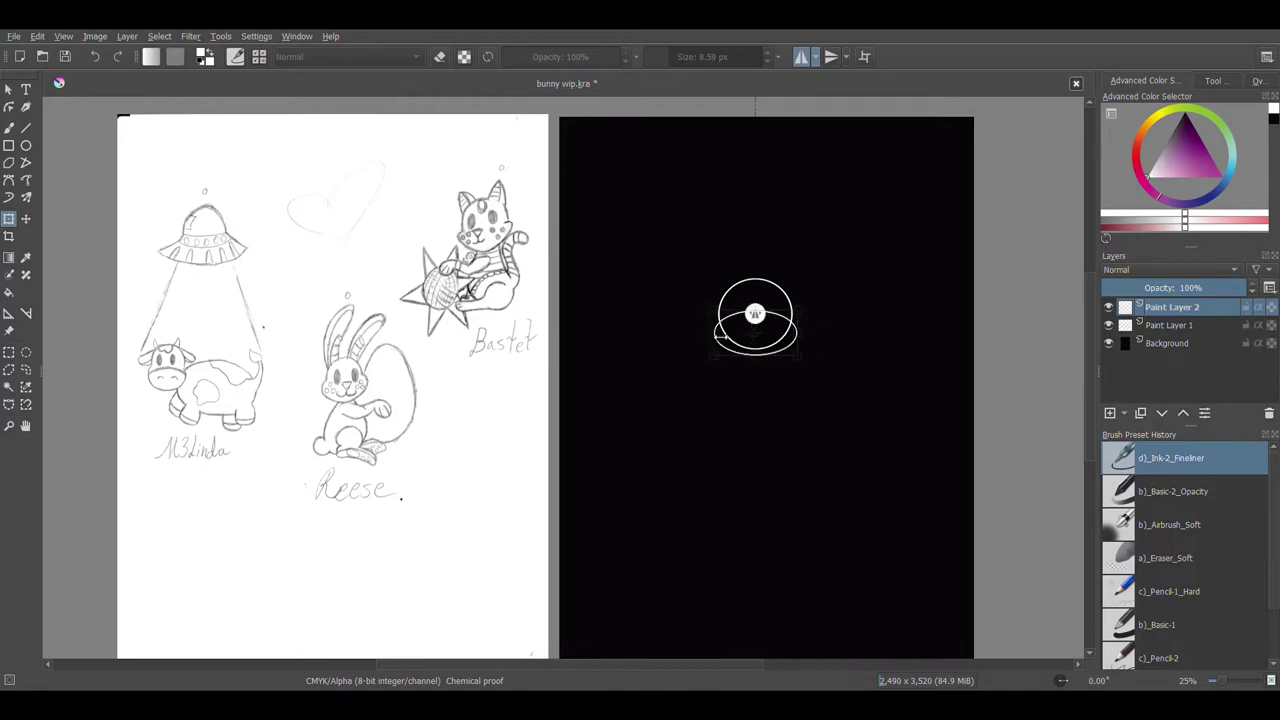
pyautogui.press('Return')
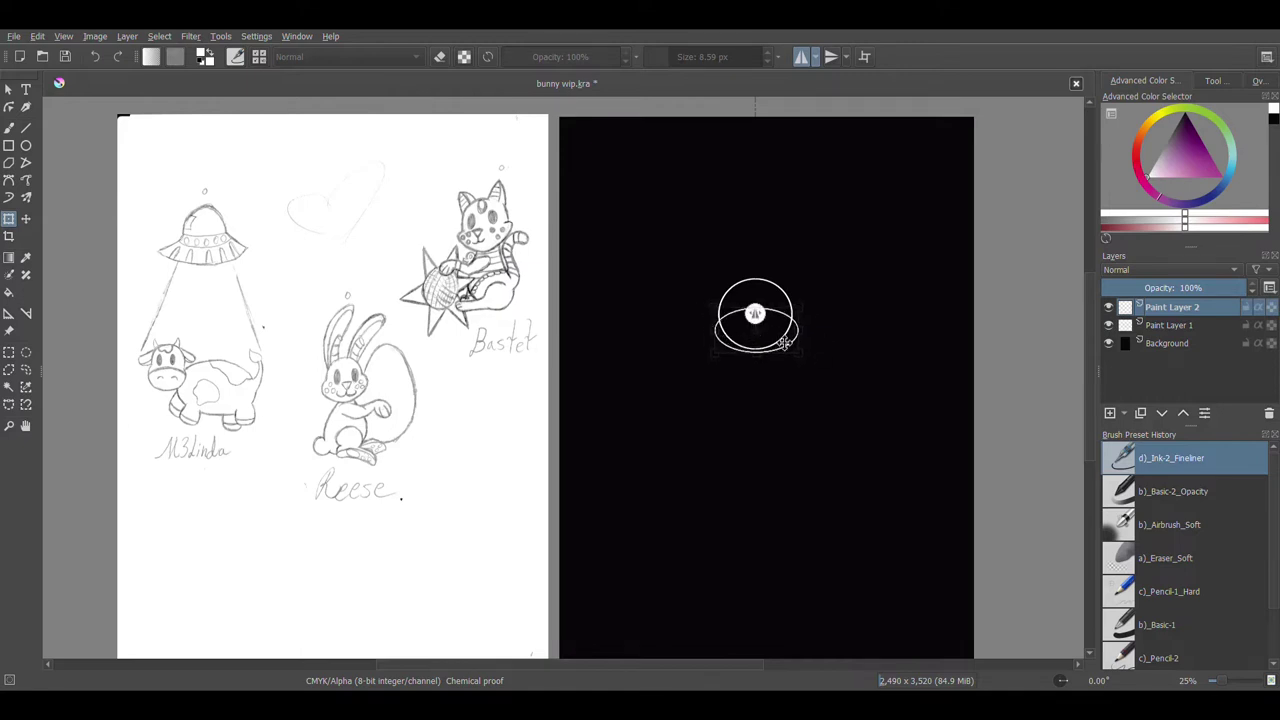
pyautogui.press('Return')
pyautogui.moveTo(802, 337); pyautogui.dragTo(812, 329)
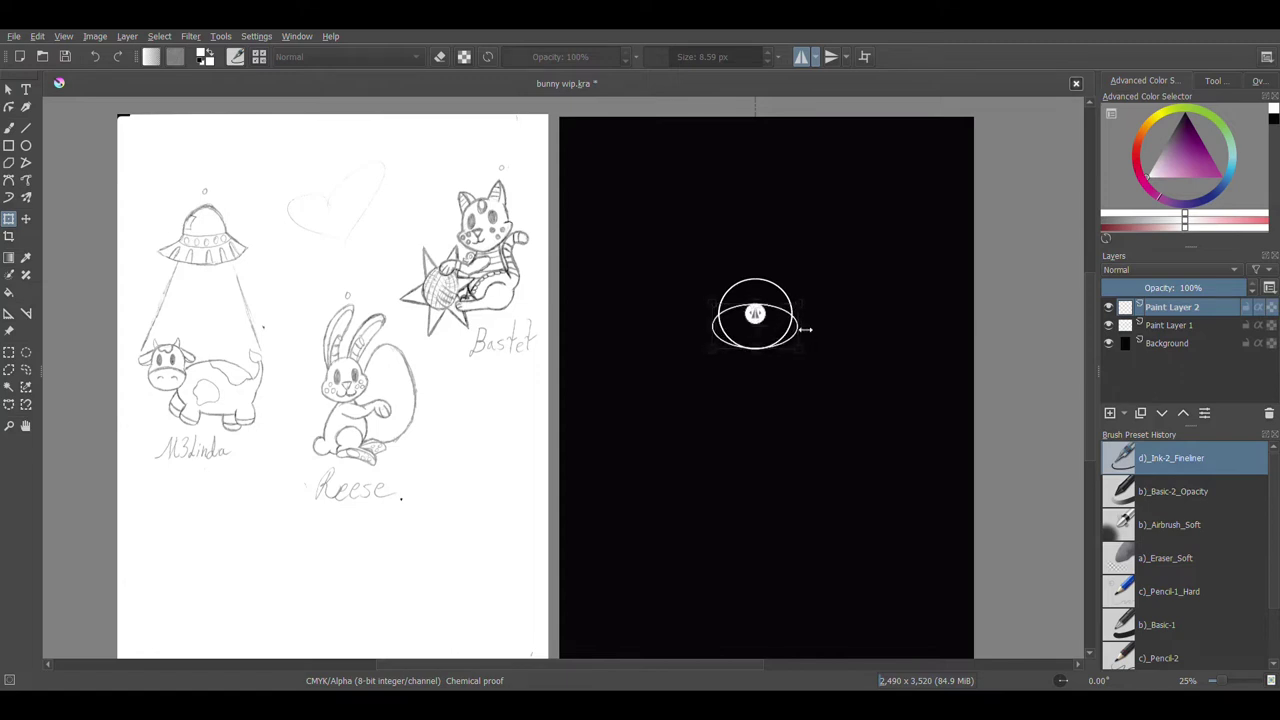
pyautogui.click(9, 294)
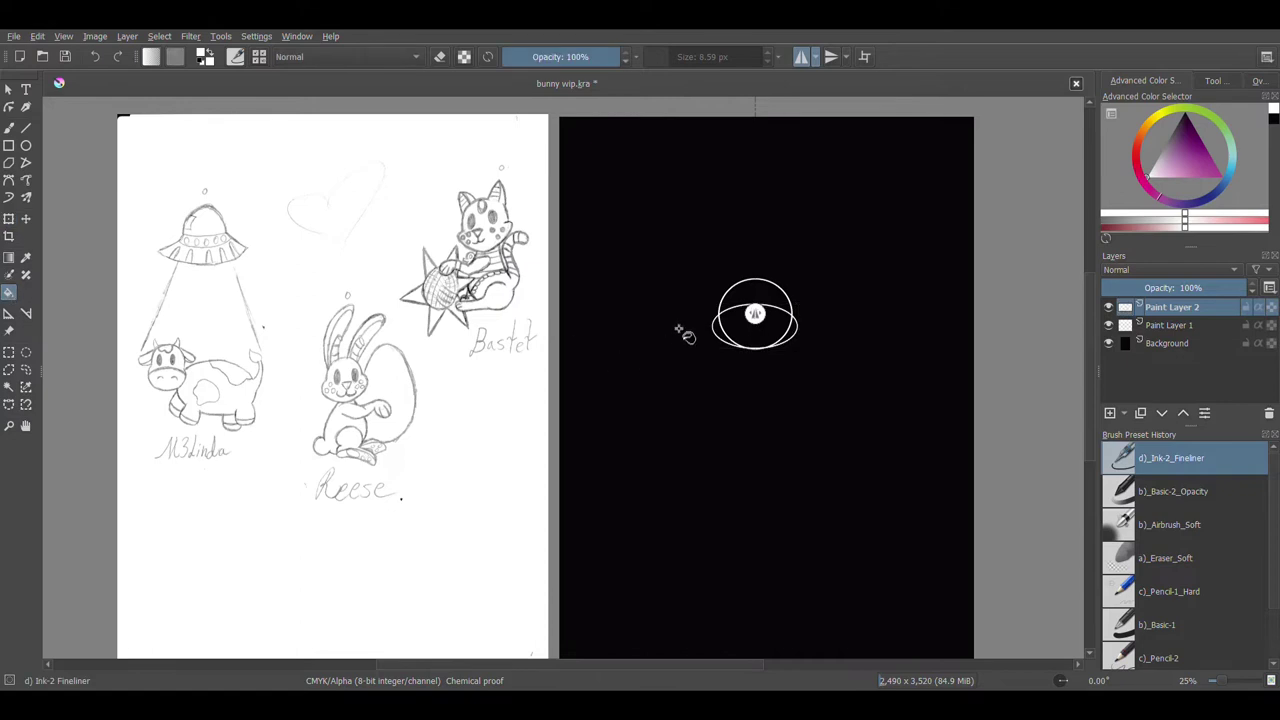
pyautogui.click(752, 341)
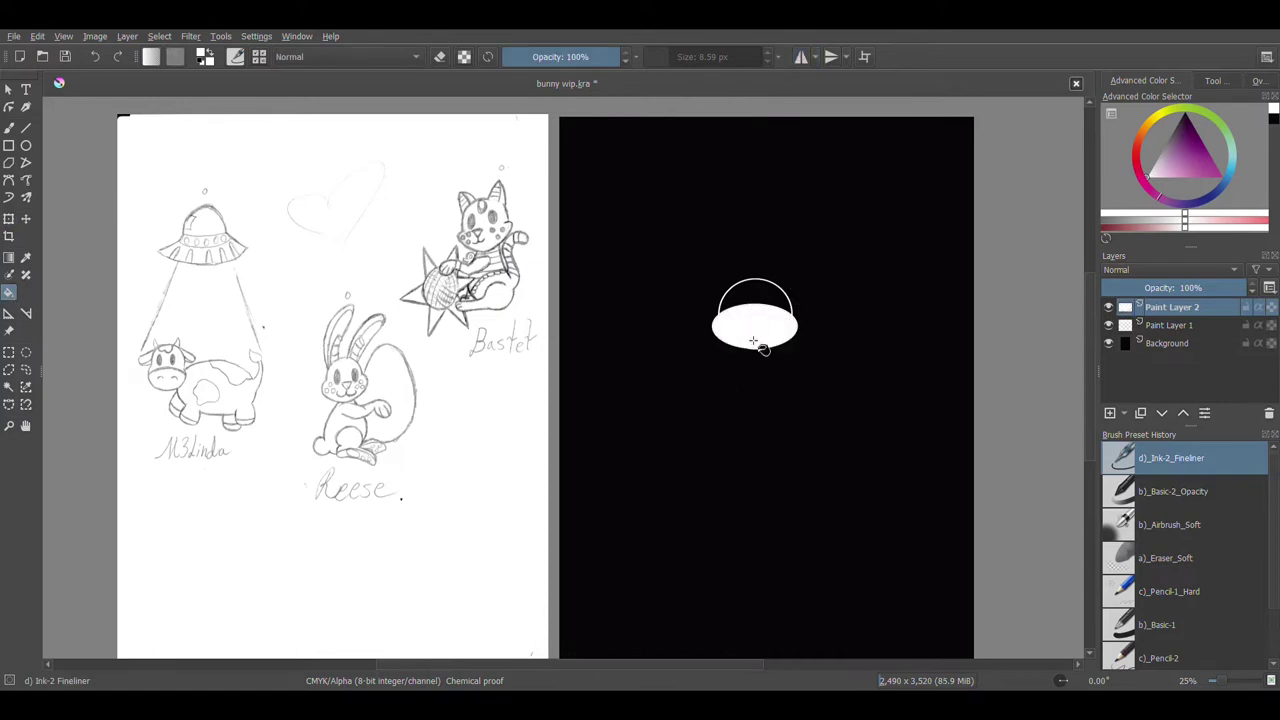
# Stretch the circle on Paint Layer 1 taller and slightly narrower, and trim the width of the white ellipse on Paint Layer 2.
pyautogui.press('+')
pyautogui.press('+')
pyautogui.press('-')
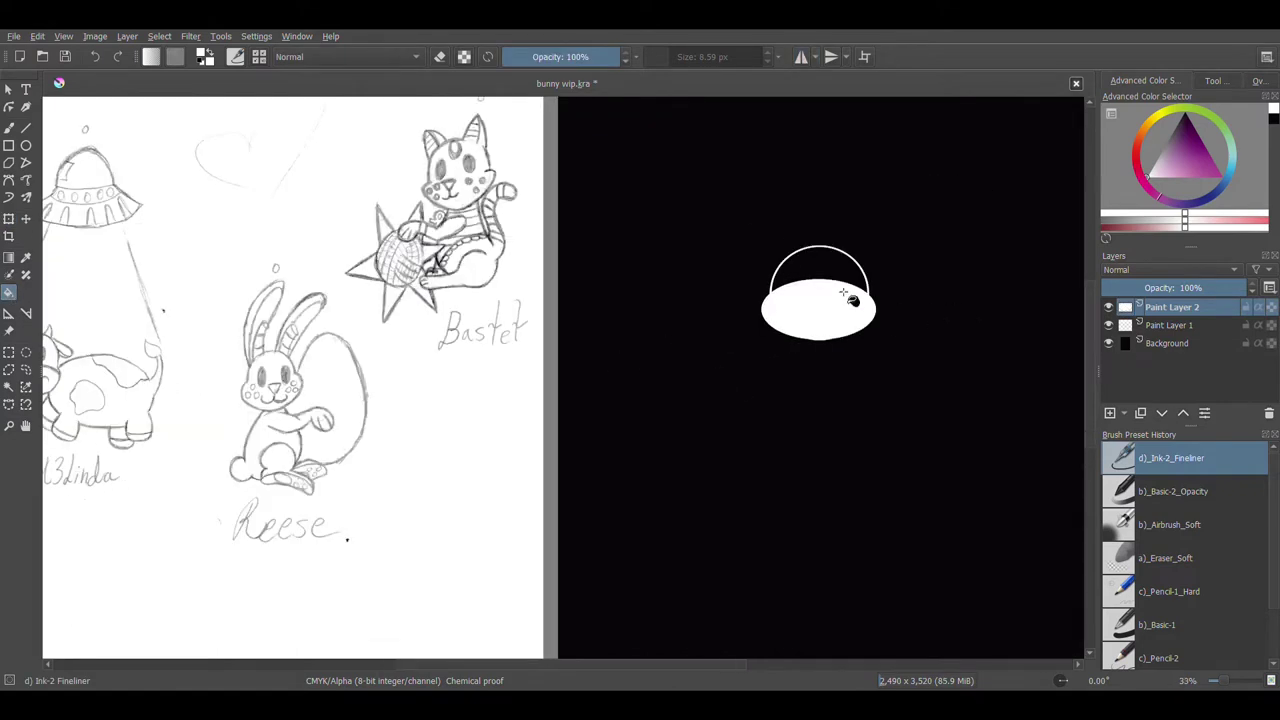
pyautogui.click(1162, 328)
pyautogui.click(9, 222)
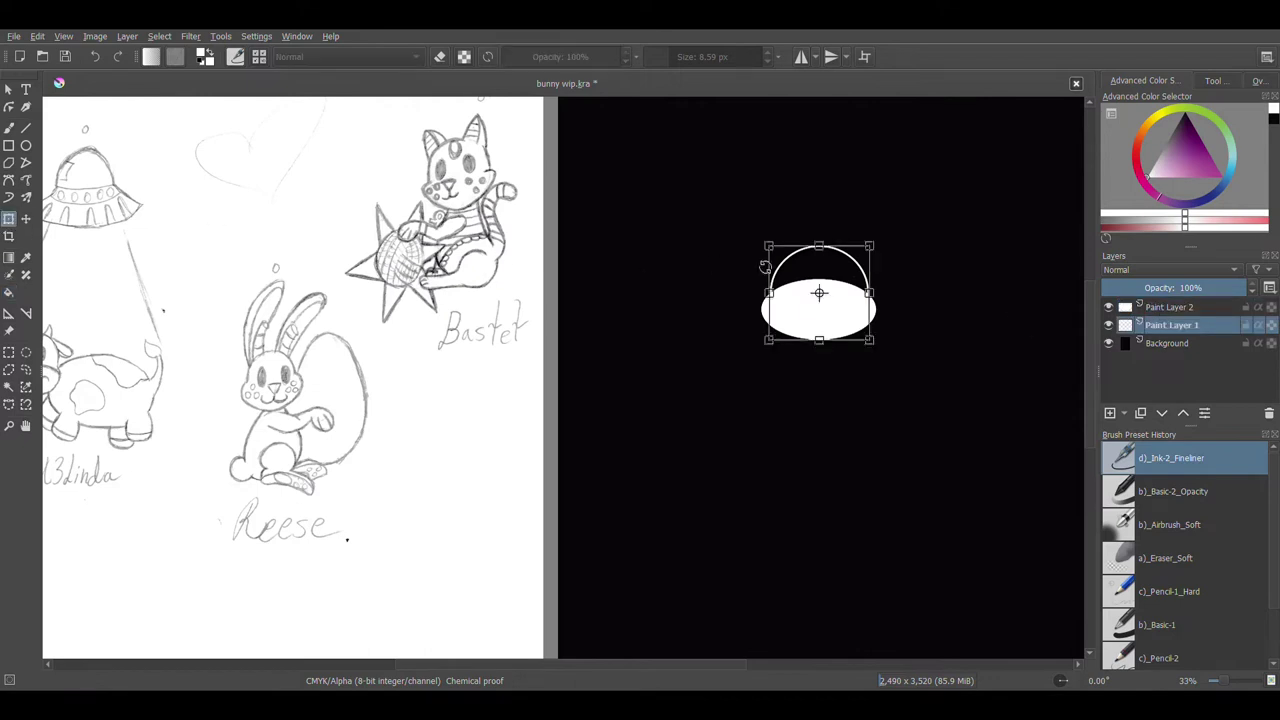
pyautogui.moveTo(823, 252); pyautogui.dragTo(821, 240)
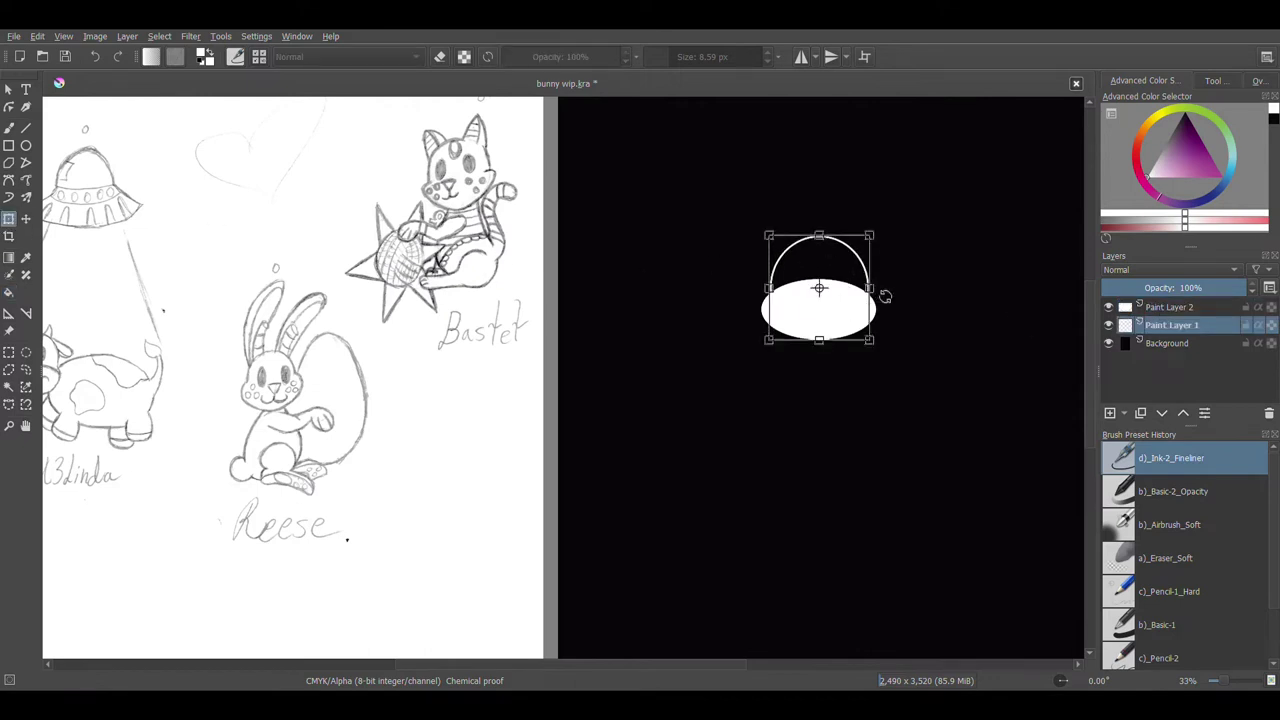
pyautogui.click(873, 290)
pyautogui.moveTo(775, 290); pyautogui.dragTo(771, 310)
pyautogui.click(1165, 307)
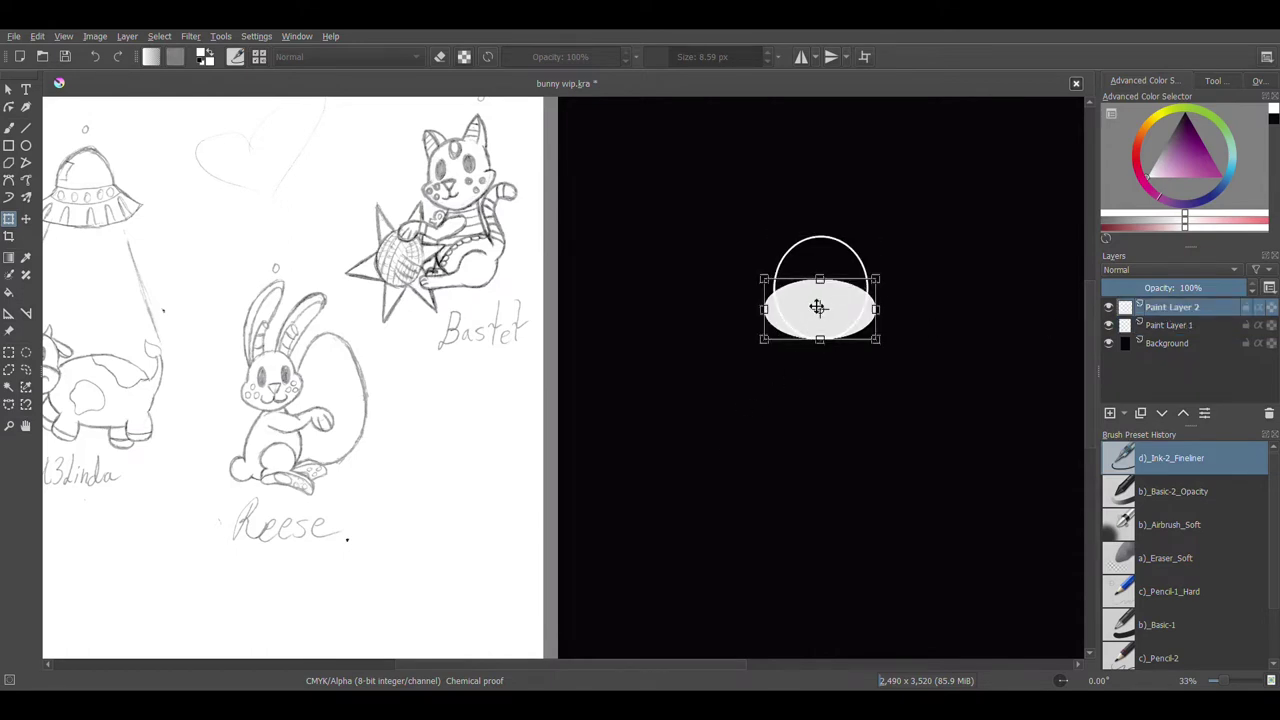
# Fill the circle outline on Paint Layer 1 with white.
pyautogui.click(9, 293)
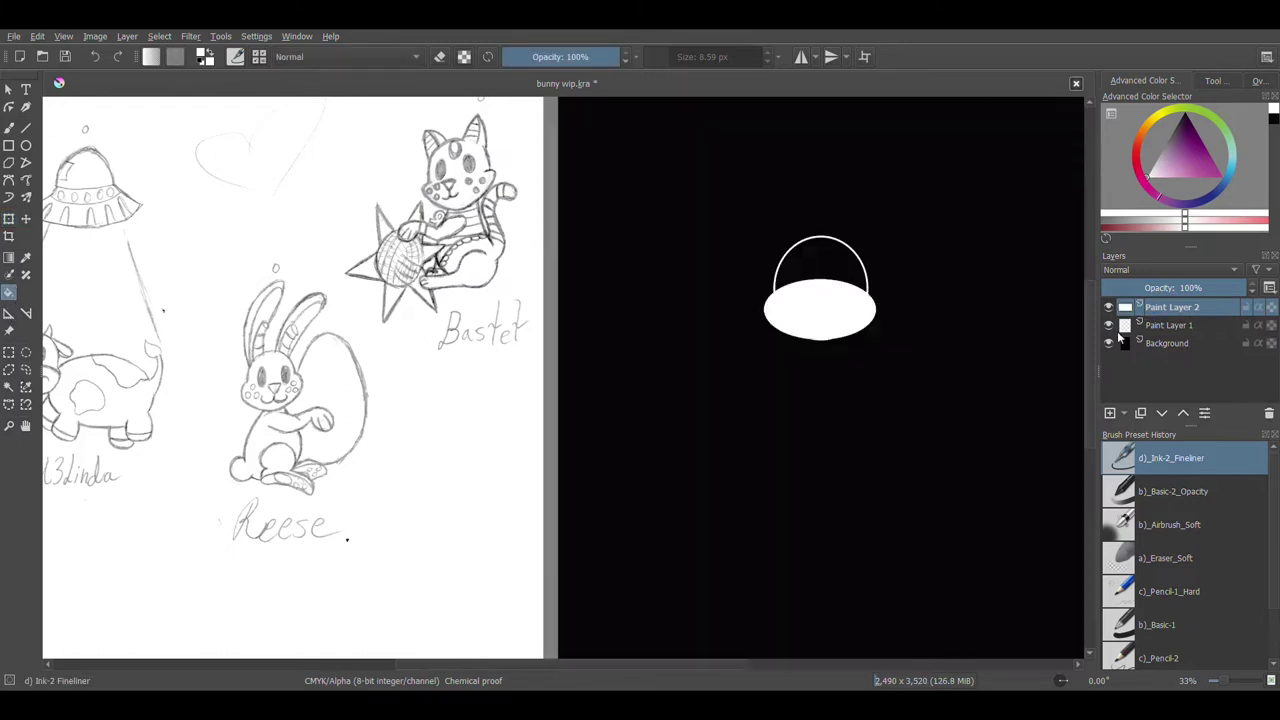
pyautogui.click(1115, 330)
pyautogui.click(802, 274)
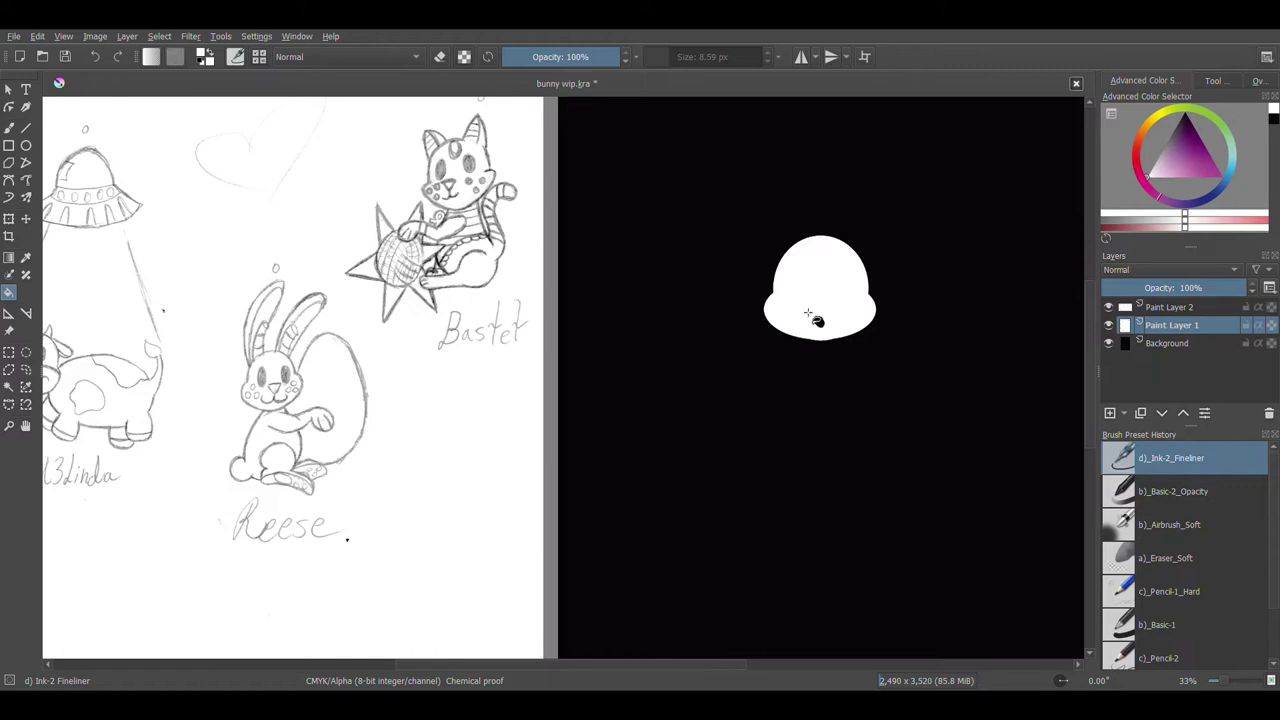
# Nudge the white head circle on Paint Layer 1 slightly down so it protrudes a little below the cheek ellipse.
pyautogui.click(1160, 307)
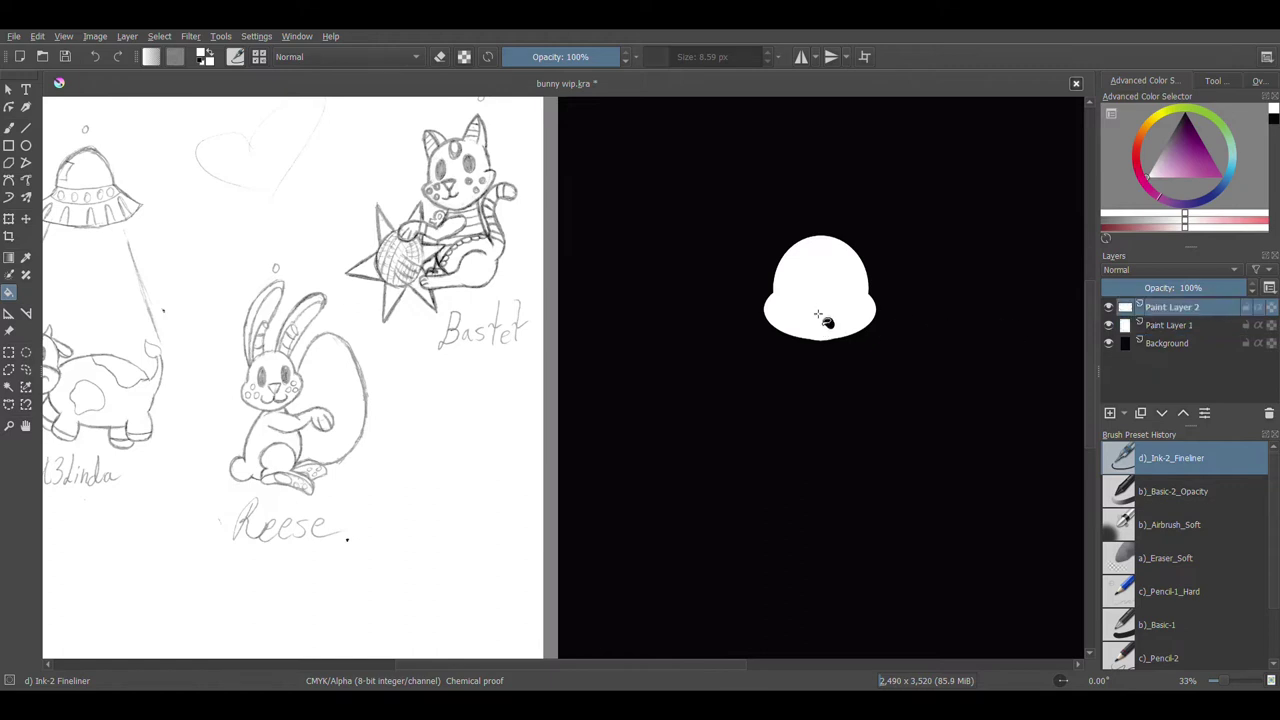
pyautogui.hotkey('ctrl', '+')
pyautogui.hotkey('ctrl', '+')
pyautogui.moveTo(899, 320); pyautogui.dragTo(439, 418)
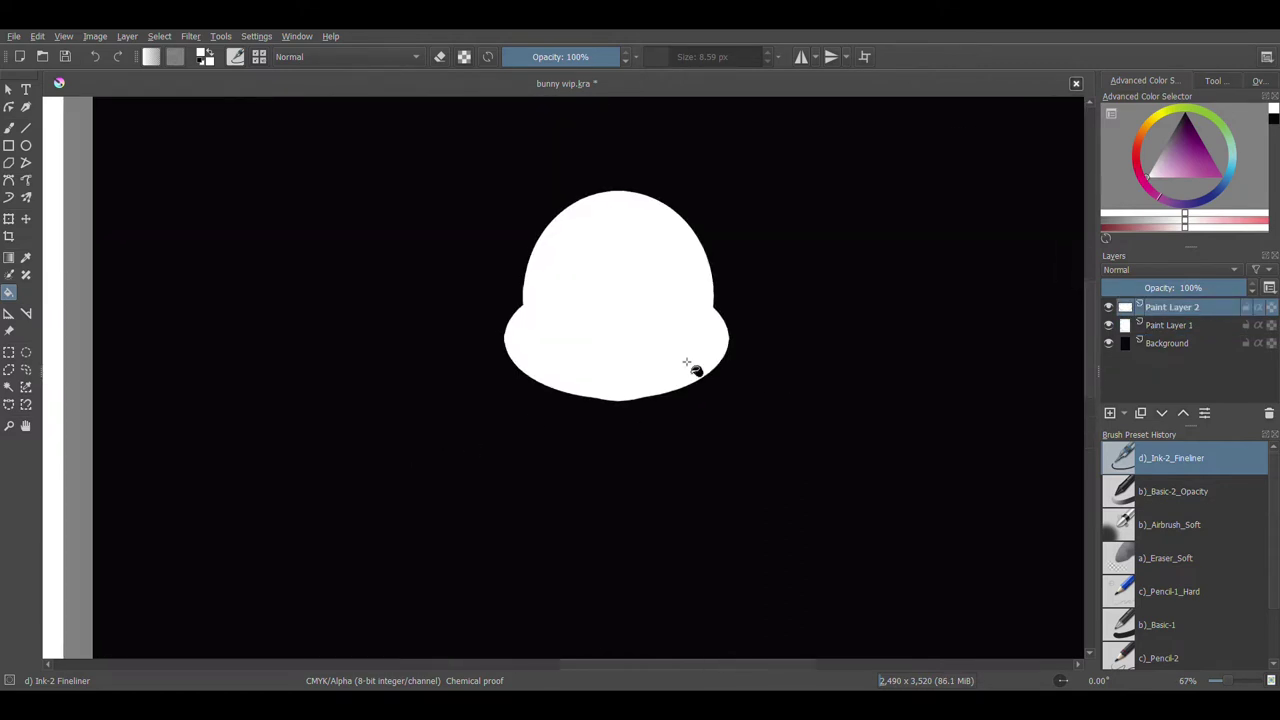
pyautogui.click(1173, 325)
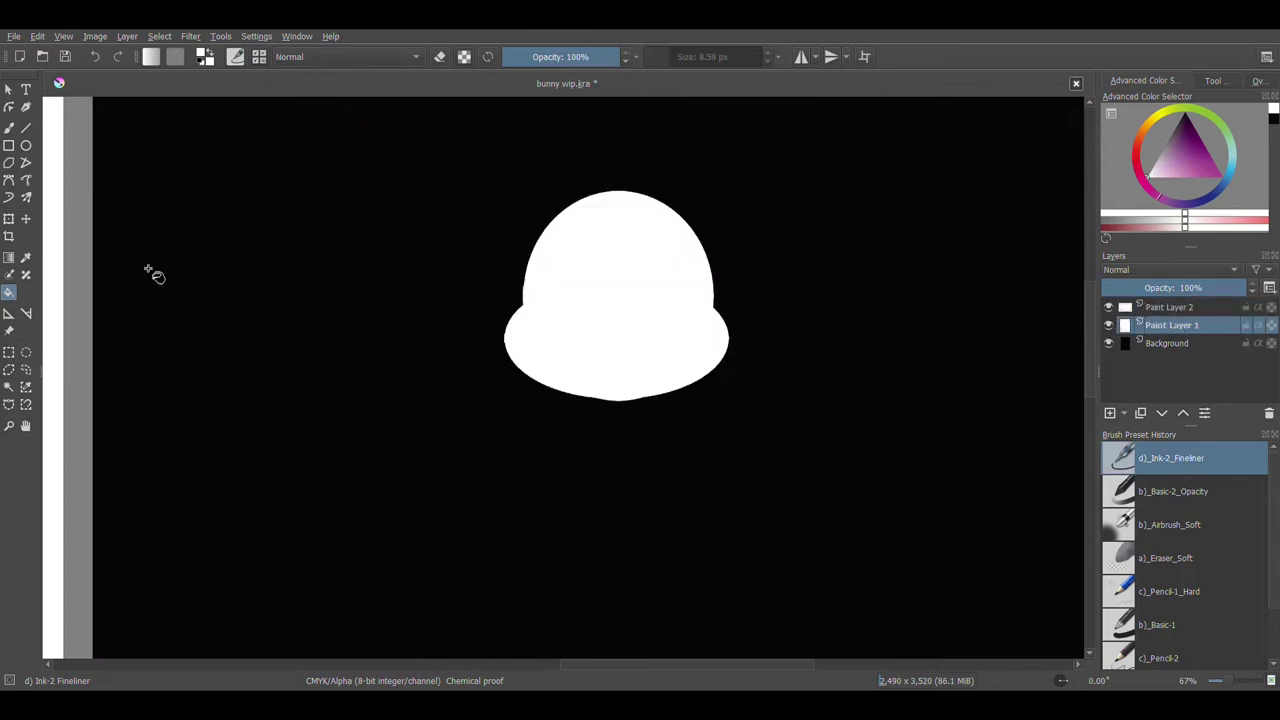
pyautogui.click(8, 219)
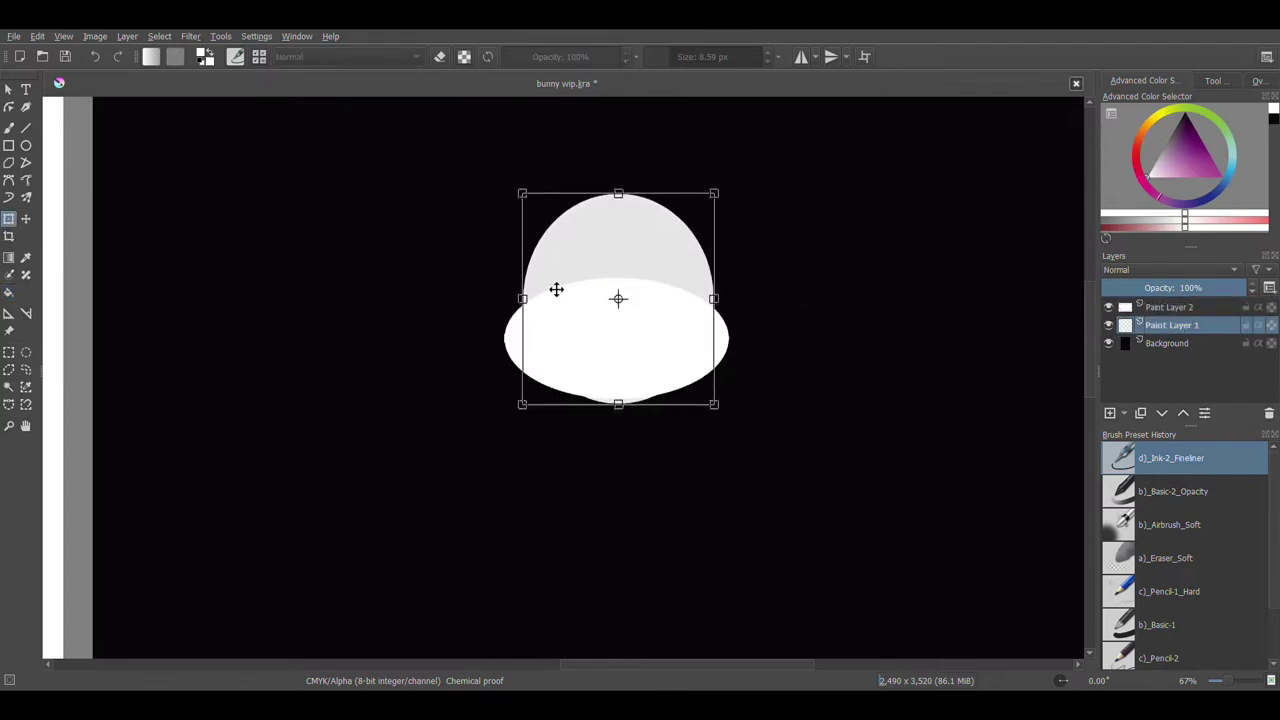
pyautogui.moveTo(551, 289); pyautogui.dragTo(543, 297)
pyautogui.click(9, 127)
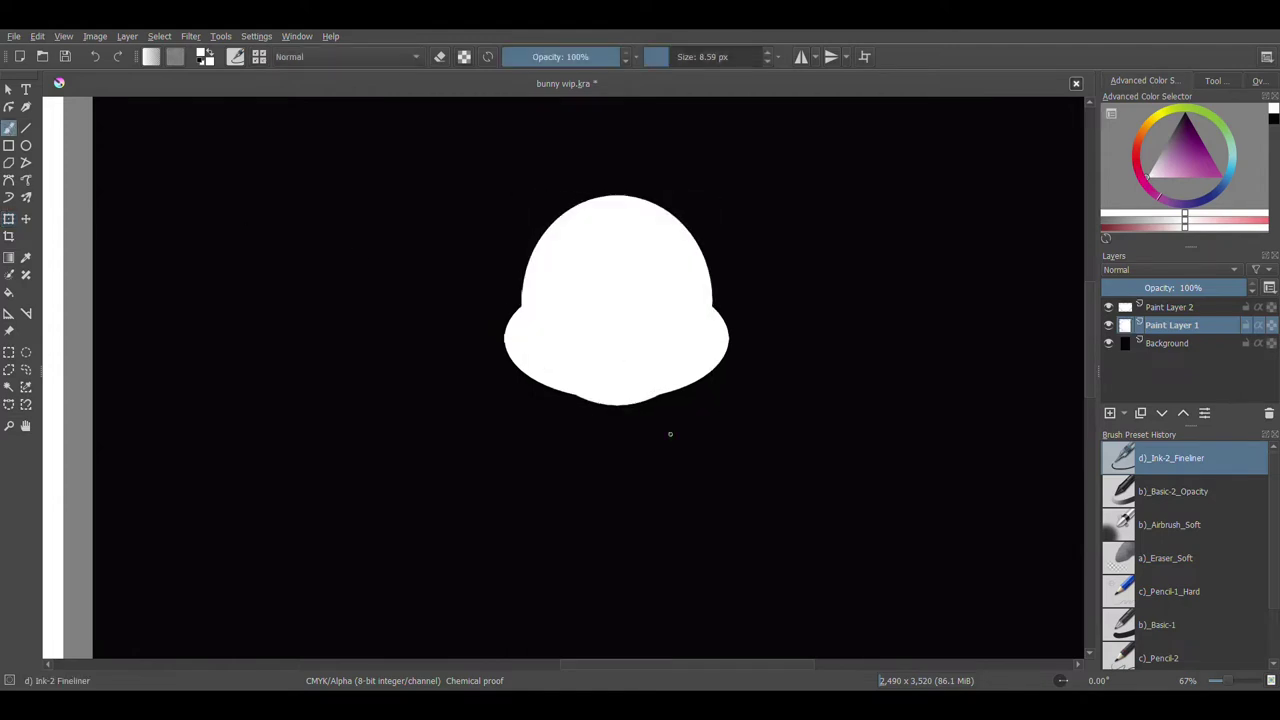
# Merge Paint Layer 2 down into Paint Layer 1 so the head is a single shape.
pyautogui.press('-')
pyautogui.press('-')
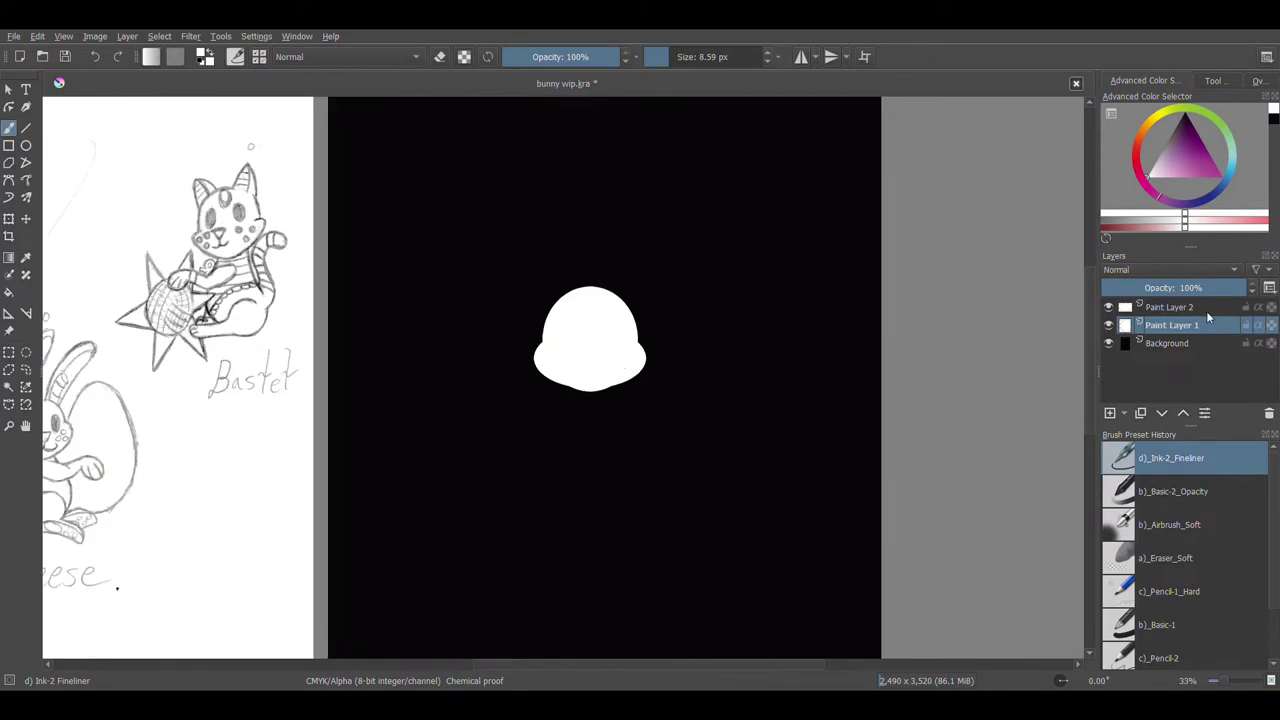
pyautogui.click(1205, 308)
pyautogui.hotkey('ctrl', 'e')
# Move the merged head shape slightly down and right on the black page.
pyautogui.click(9, 219)
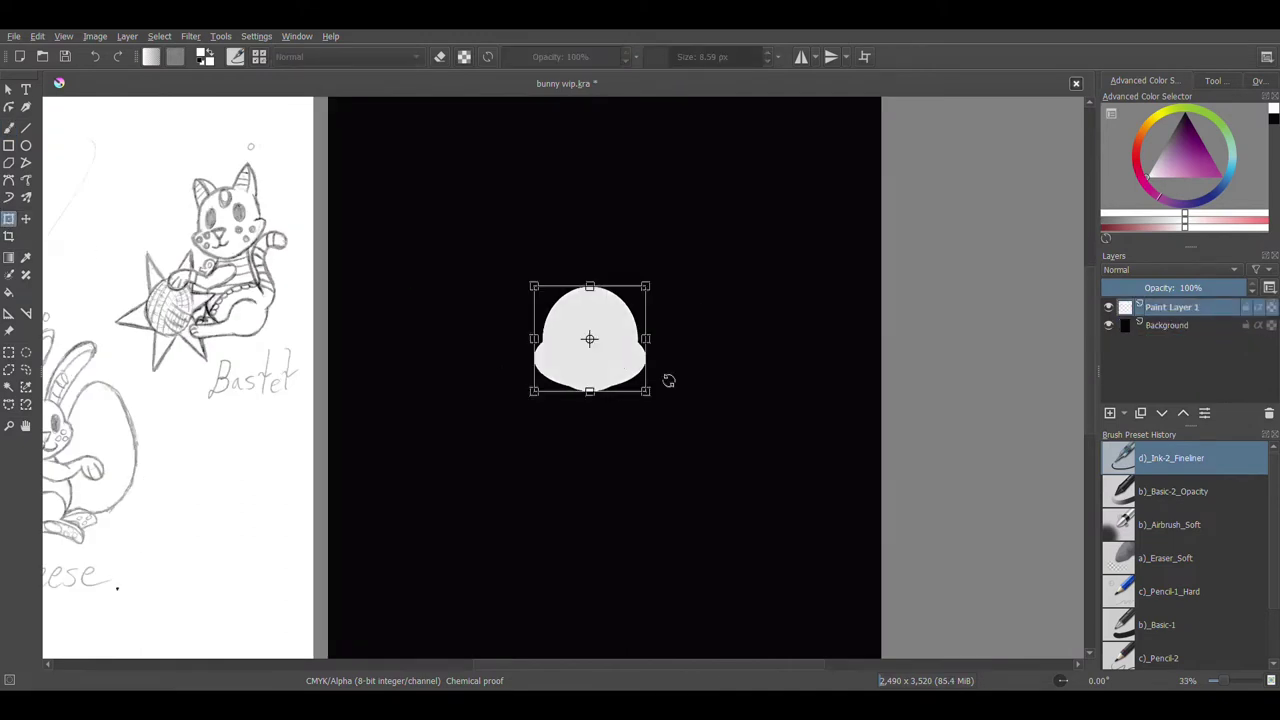
pyautogui.press('-')
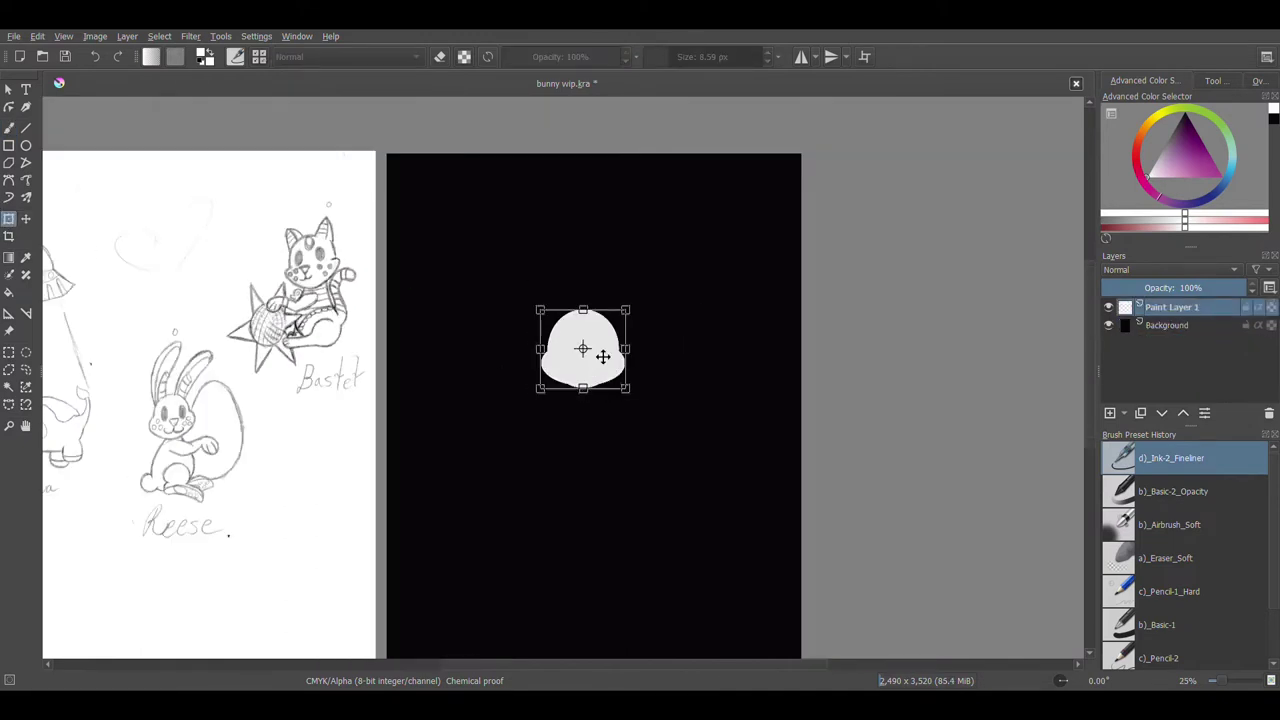
pyautogui.moveTo(605, 357)
pyautogui.mouseDown()
pyautogui.moveTo(603, 417)
pyautogui.moveTo(613, 380)
pyautogui.mouseUp()
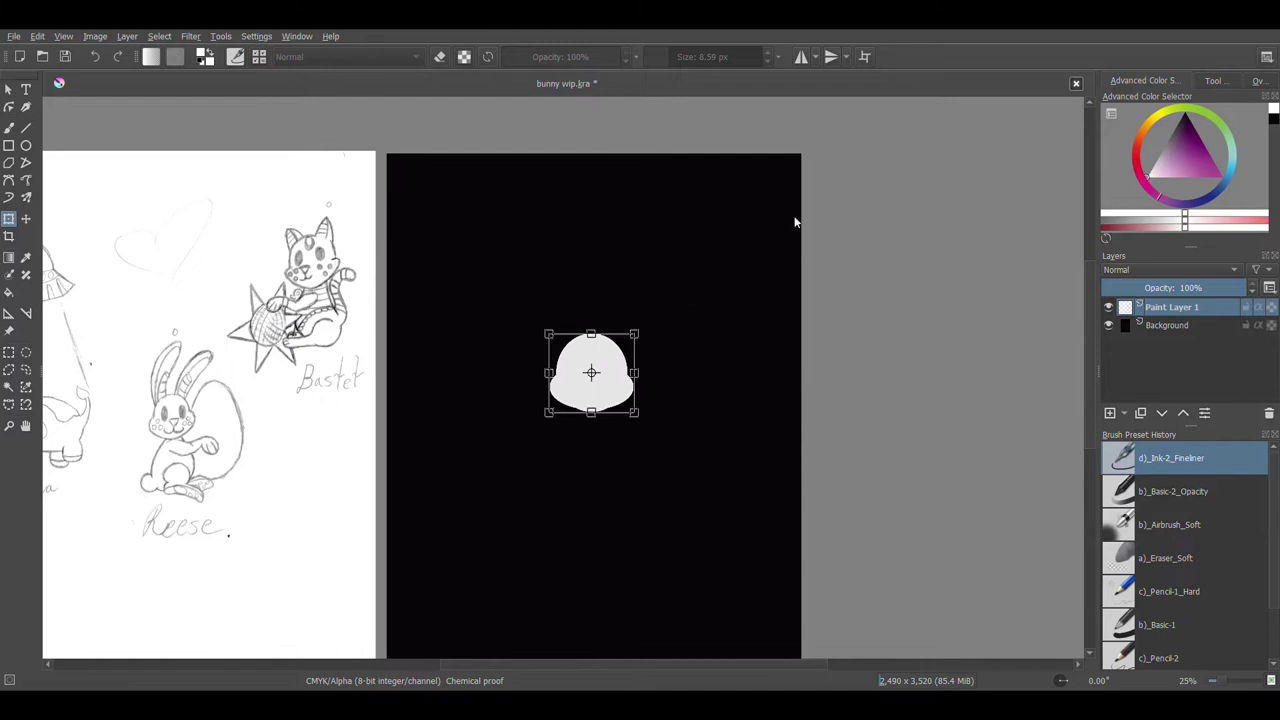
# Add a new paint layer above the head, rename the head's layer "face", and make the new layer active.
pyautogui.click(1110, 412)
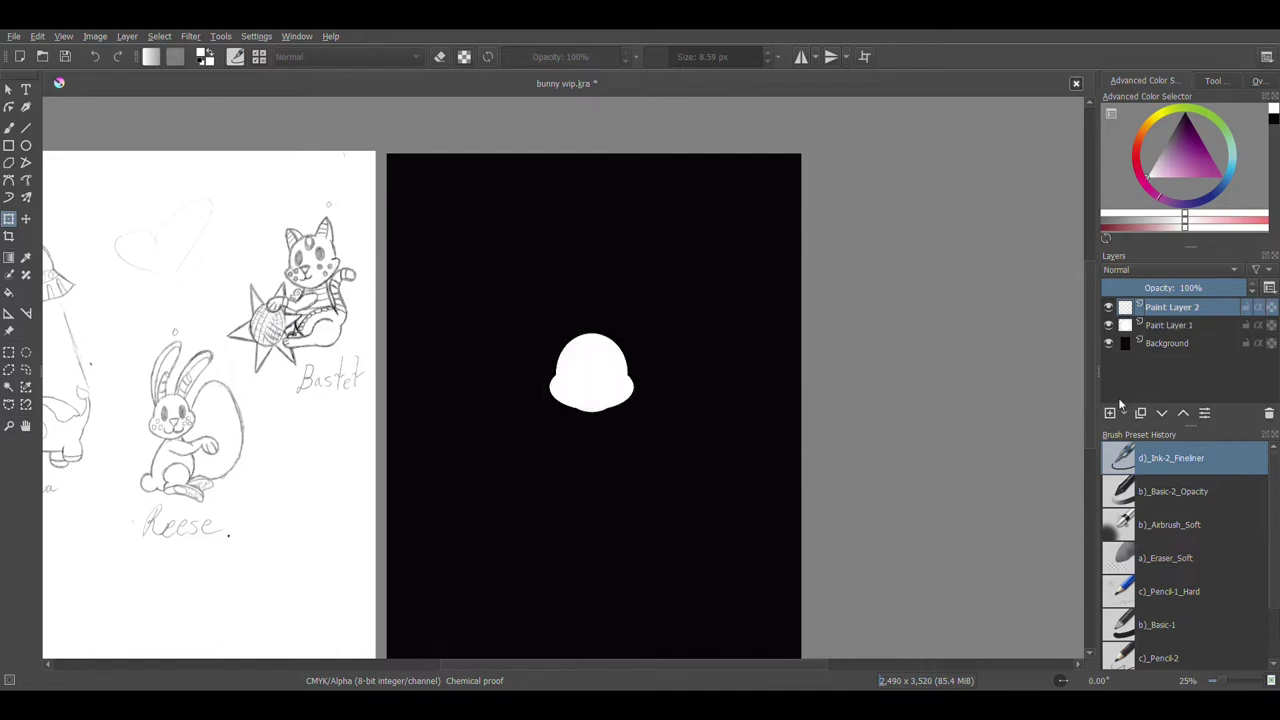
pyautogui.doubleClick(1181, 310)
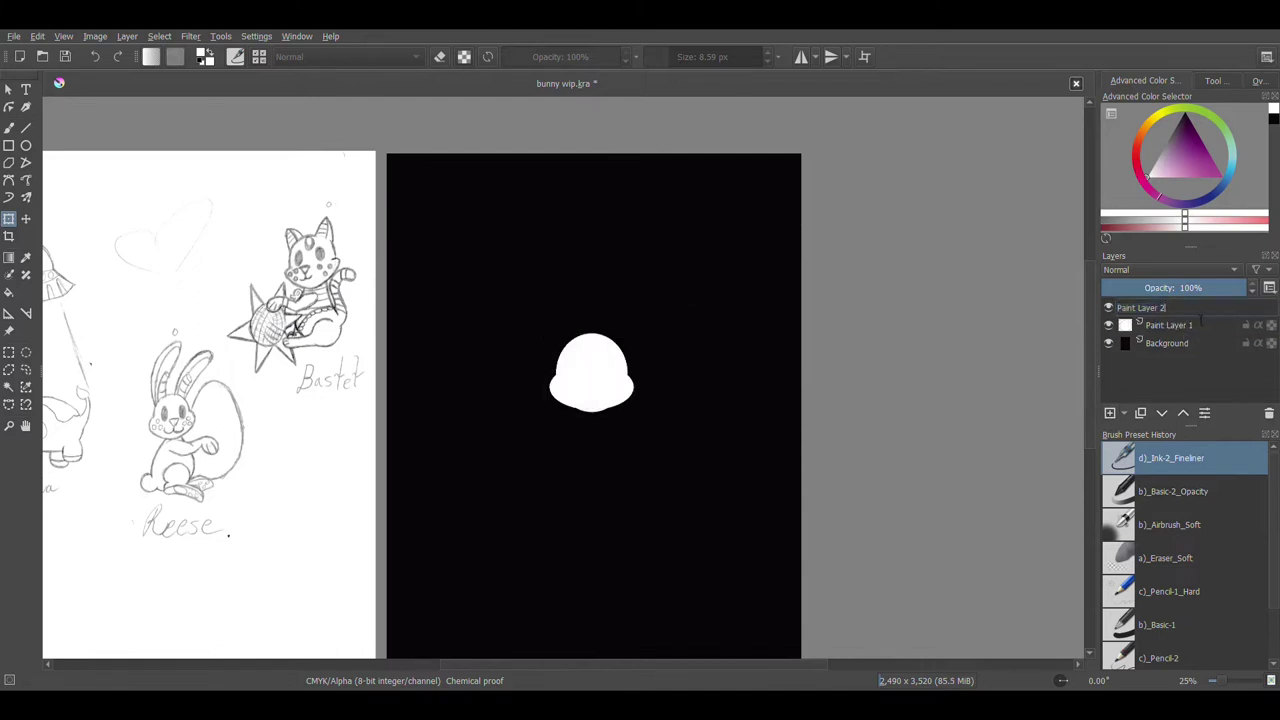
pyautogui.doubleClick(1202, 326)
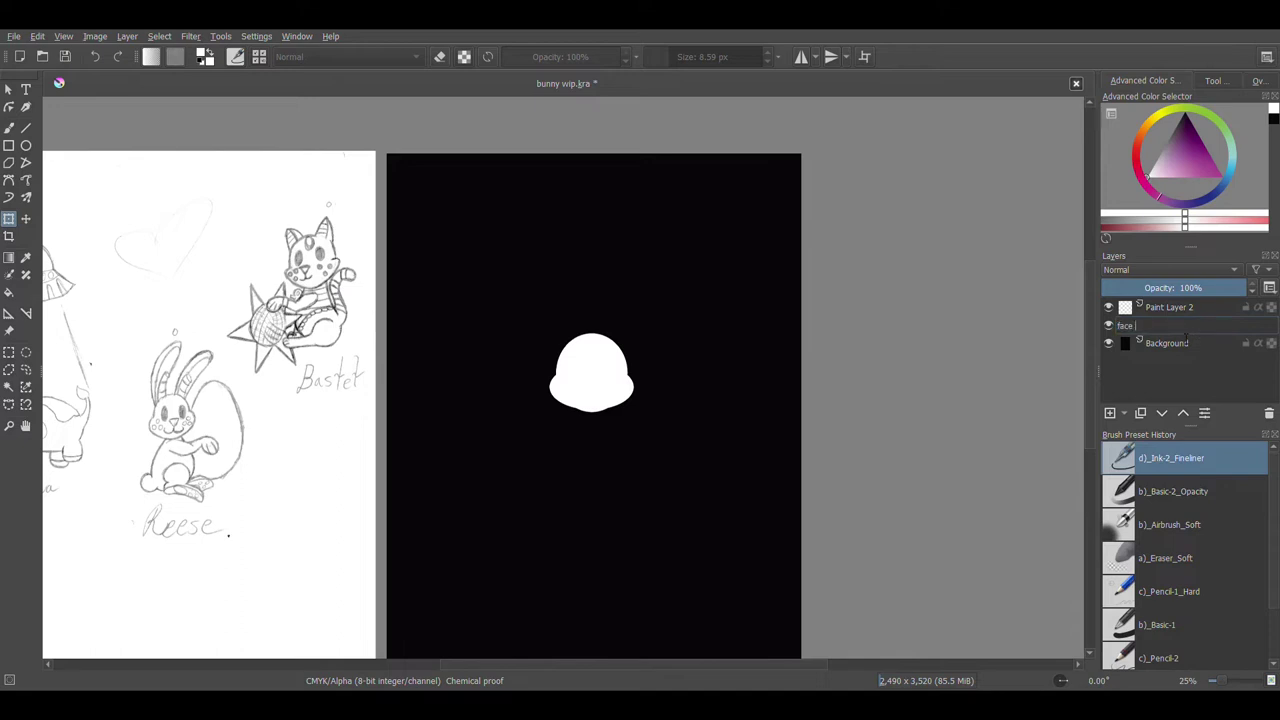
pyautogui.press('Return')
pyautogui.press('pageup')
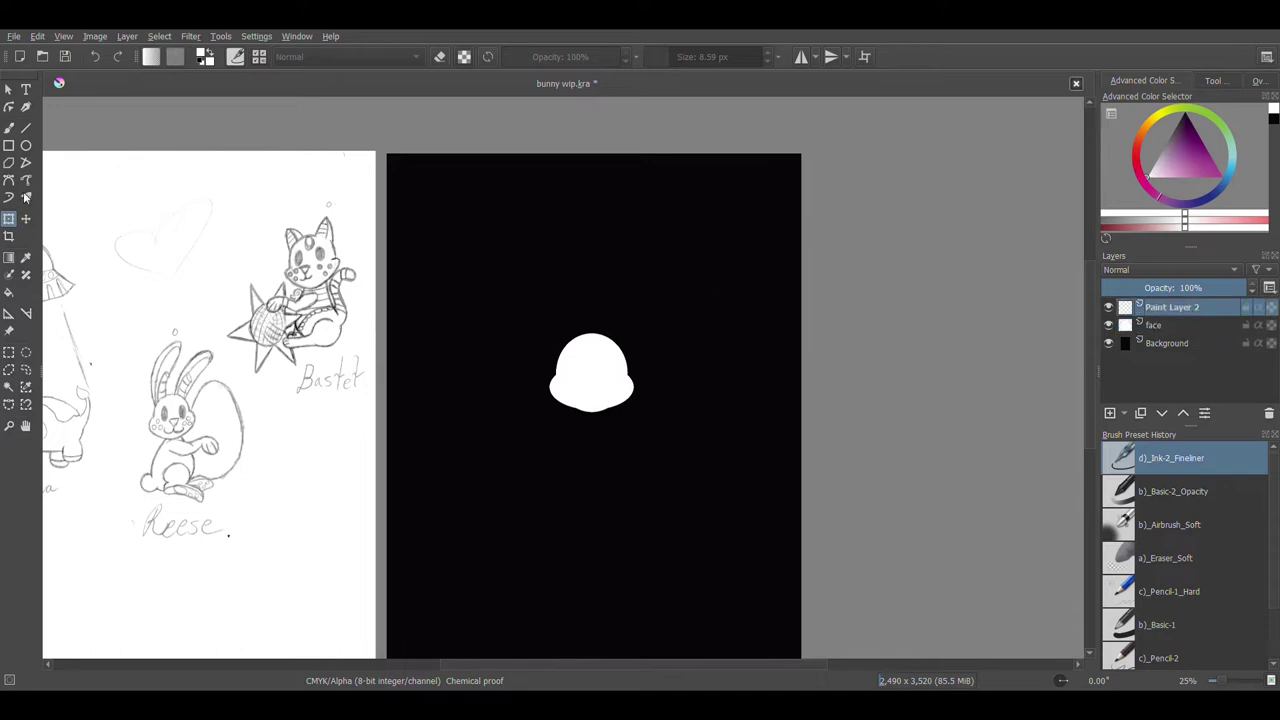
# Try to draw a freehand-path ear outline above the head's upper left edge, and undo its strokes.
pyautogui.click(28, 180)
pyautogui.scroll(1, 560, 316)
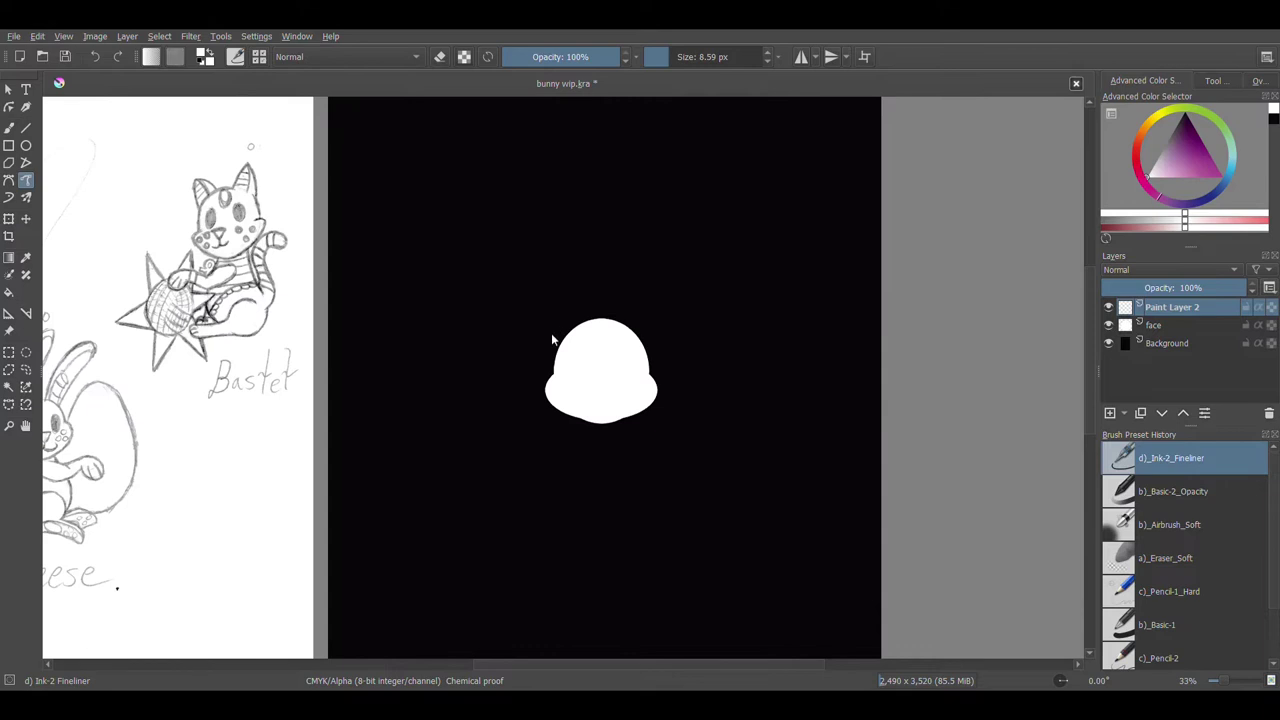
pyautogui.moveTo(500, 382)
pyautogui.mouseDown()
pyautogui.moveTo(711, 454)
pyautogui.moveTo(668, 406)
pyautogui.mouseUp()
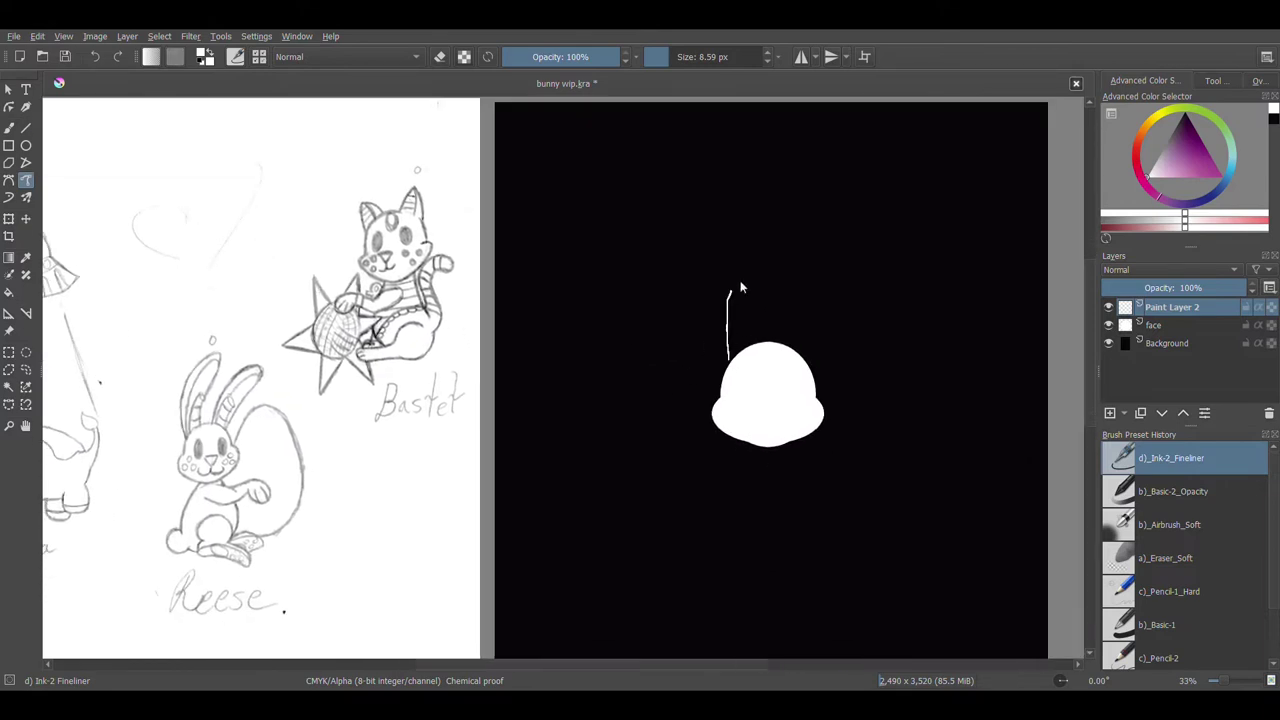
pyautogui.moveTo(757, 280)
pyautogui.mouseDown()
pyautogui.moveTo(766, 356)
pyautogui.moveTo(722, 345)
pyautogui.moveTo(742, 283)
pyautogui.moveTo(768, 316)
pyautogui.mouseUp()
pyautogui.hotkey('ctrl', 'z')
pyautogui.hotkey('ctrl', 'z')
pyautogui.hotkey('ctrl', 'z')
# Try to draw both ears at once with horizontal mirroring, undo them and turn mirroring off.
pyautogui.click(800, 57)
pyautogui.moveTo(732, 365)
pyautogui.mouseDown()
pyautogui.moveTo(722, 255)
pyautogui.moveTo(748, 355)
pyautogui.moveTo(726, 276)
pyautogui.mouseUp()
pyautogui.hotkey('ctrl', 'z')
pyautogui.hotkey('ctrl', 'z')
pyautogui.moveTo(732, 360)
pyautogui.mouseDown()
pyautogui.moveTo(711, 240)
pyautogui.moveTo(748, 360)
pyautogui.mouseUp()
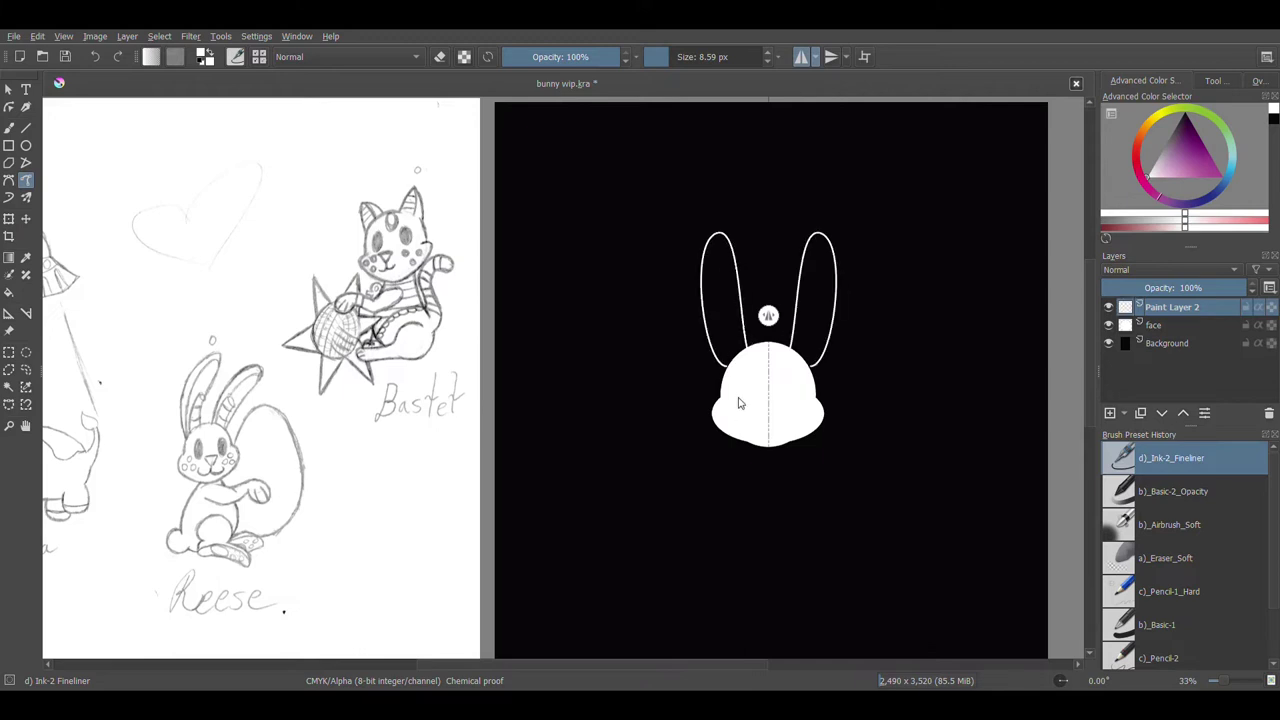
pyautogui.hotkey('ctrl', 'z')
pyautogui.click(801, 56)
# Draw one tall, rounded ear outline rising from the head's upper left edge with the freehand path tool, undoing unsatisfactory attempts.
pyautogui.moveTo(728, 356)
pyautogui.mouseDown()
pyautogui.moveTo(749, 293)
pyautogui.moveTo(753, 358)
pyautogui.moveTo(752, 270)
pyautogui.moveTo(755, 373)
pyautogui.moveTo(740, 257)
pyautogui.mouseUp()
pyautogui.hotkey('ctrl', 'z')
pyautogui.hotkey('ctrl', 'z')
pyautogui.hotkey('ctrl', 'z')
pyautogui.moveTo(722, 365); pyautogui.dragTo(745, 298)
pyautogui.hotkey('ctrl', 'z')
pyautogui.moveTo(728, 365)
pyautogui.mouseDown()
pyautogui.moveTo(705, 269)
pyautogui.moveTo(738, 343)
pyautogui.mouseUp()
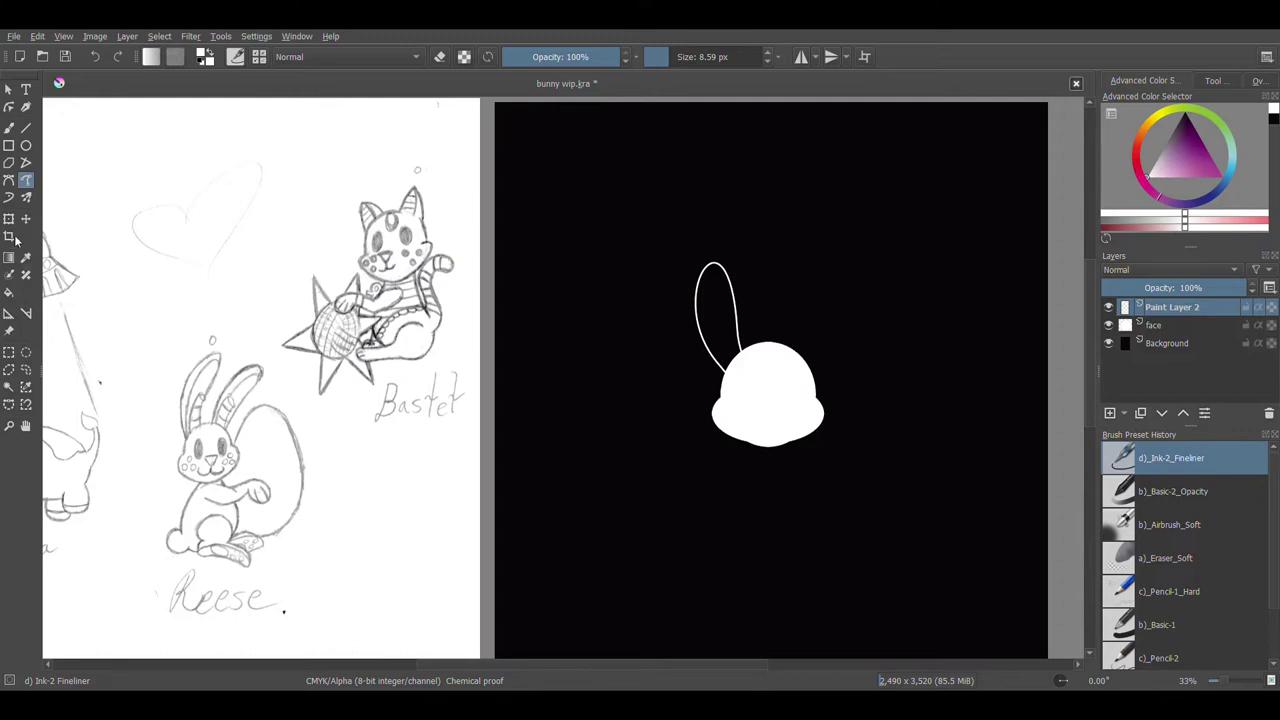
# Close the ear outline's base with a straight line where it meets the head, and fill the ear white.
pyautogui.press('+')
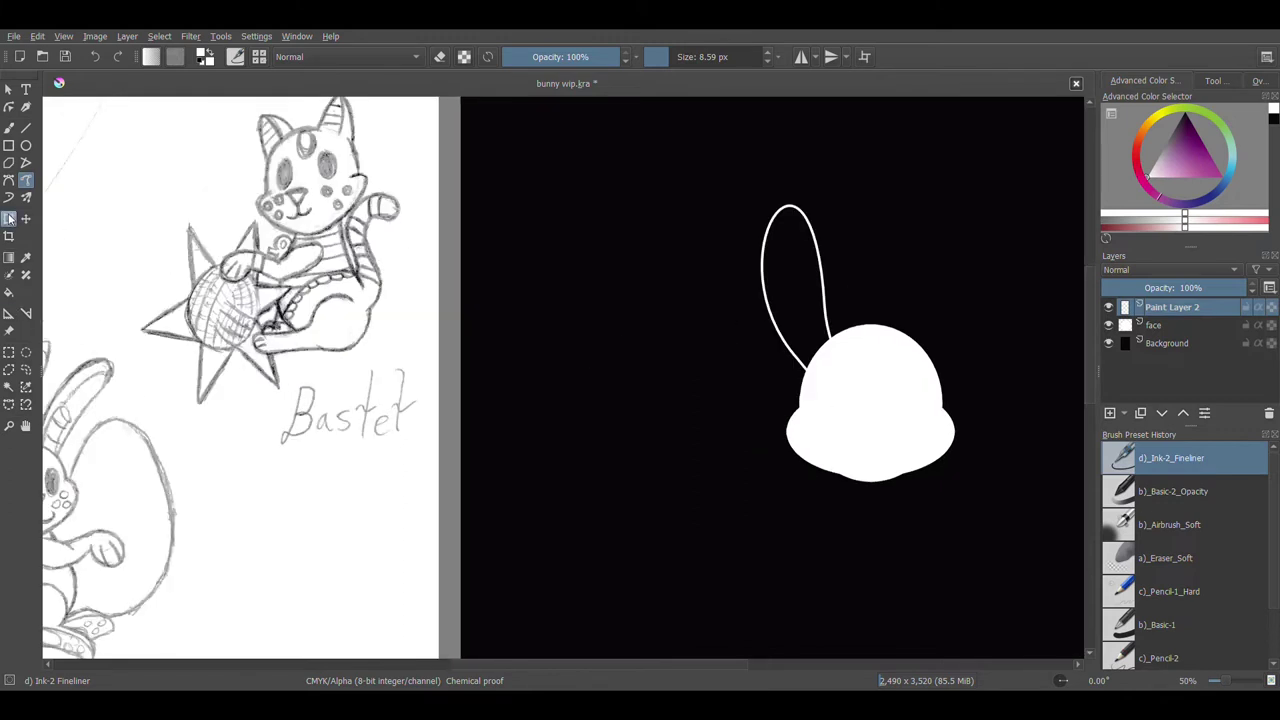
pyautogui.click(9, 218)
pyautogui.click(26, 129)
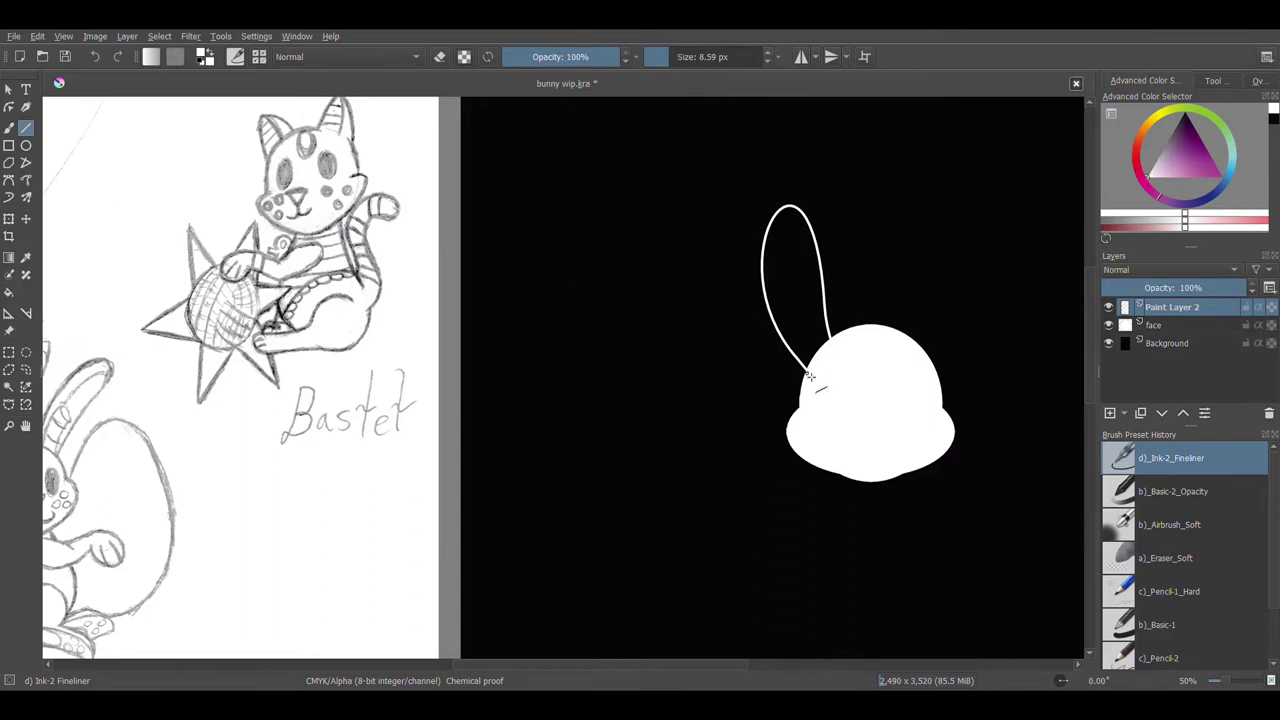
pyautogui.moveTo(810, 375); pyautogui.dragTo(832, 341)
pyautogui.hotkey('ctrl', 'z')
pyautogui.click(9, 292)
pyautogui.click(801, 300)
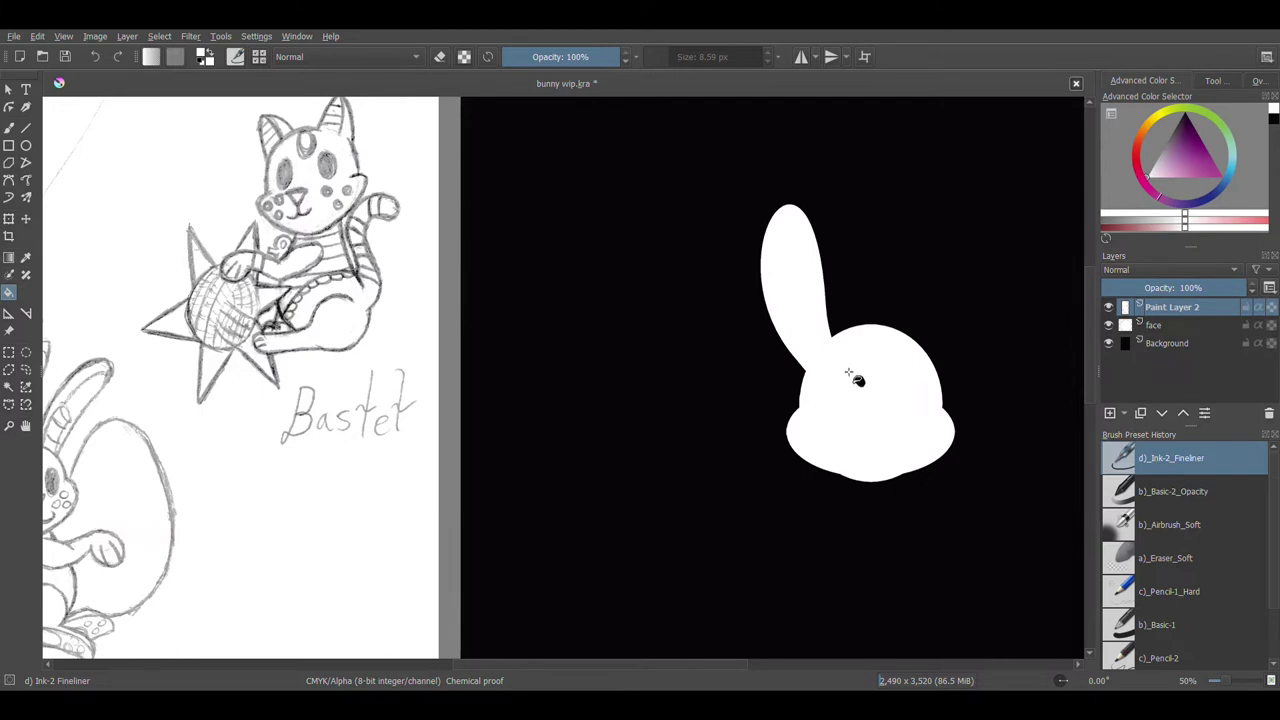
# Duplicate the ear layer, move the copy above the head's upper right edge, and erase the stray lines at its base.
pyautogui.hotkey('ctrl', 'j')
pyautogui.click(26, 220)
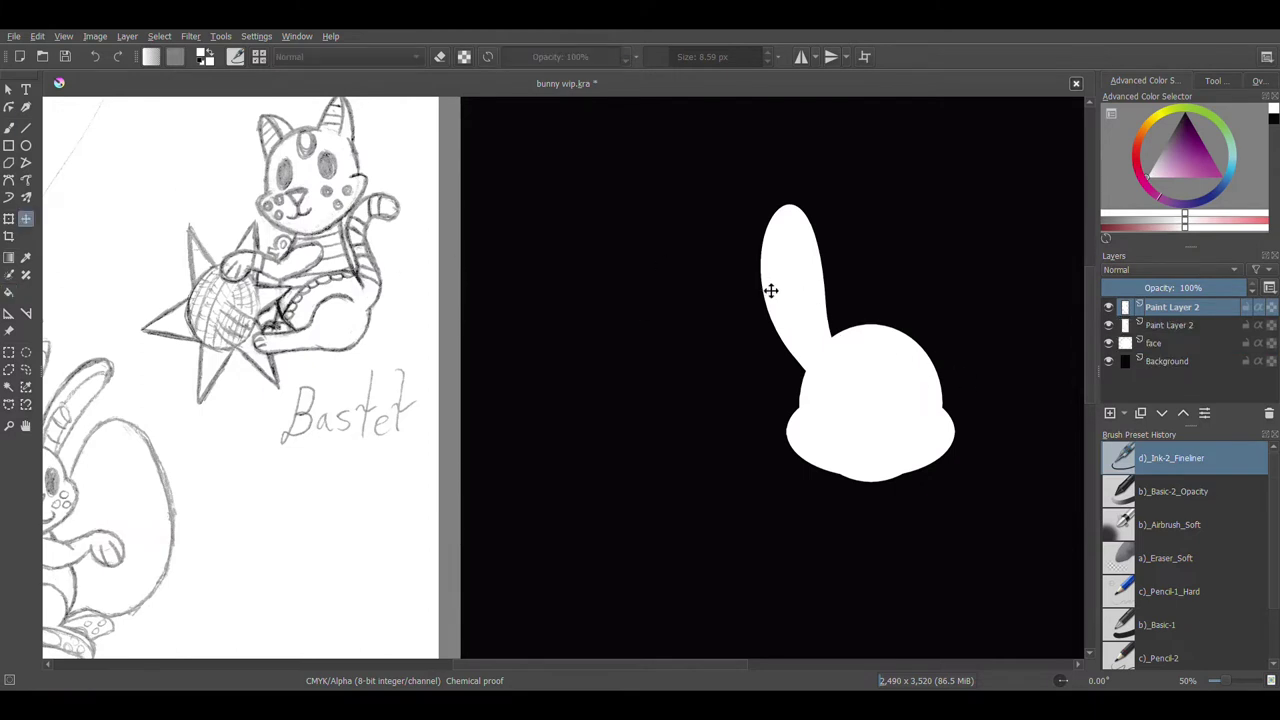
pyautogui.moveTo(774, 289); pyautogui.dragTo(902, 242)
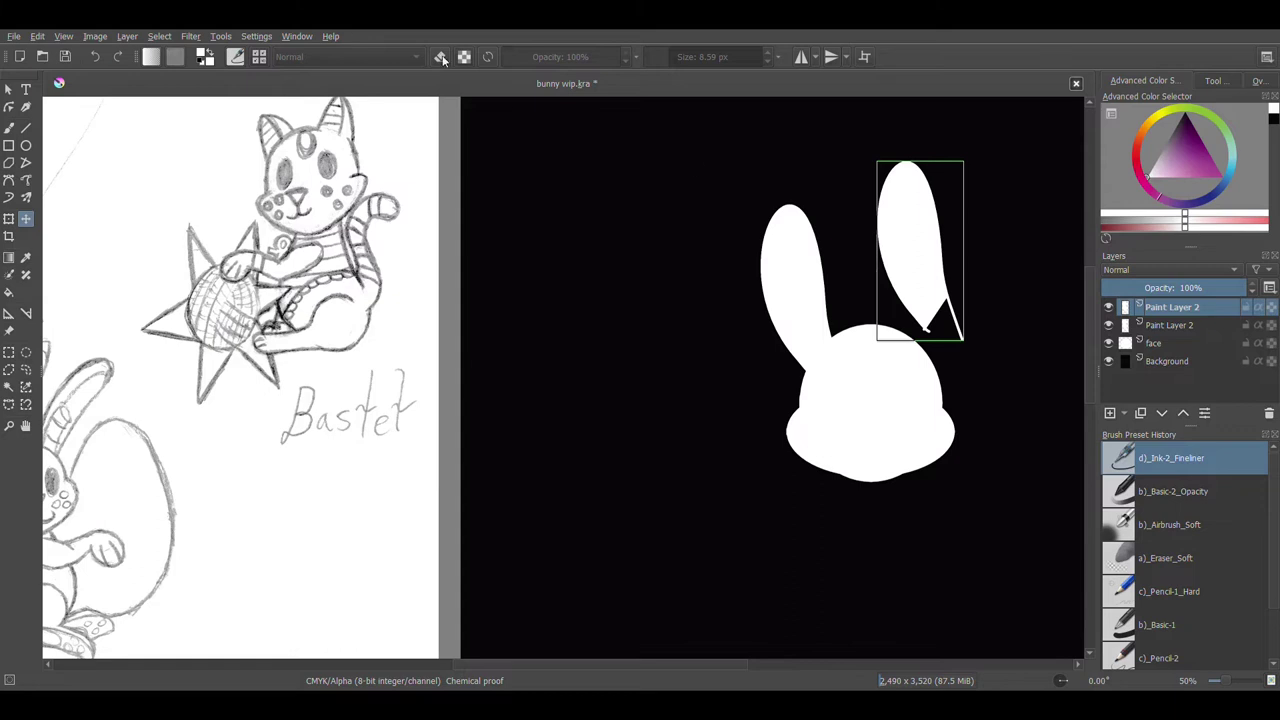
pyautogui.press('b')
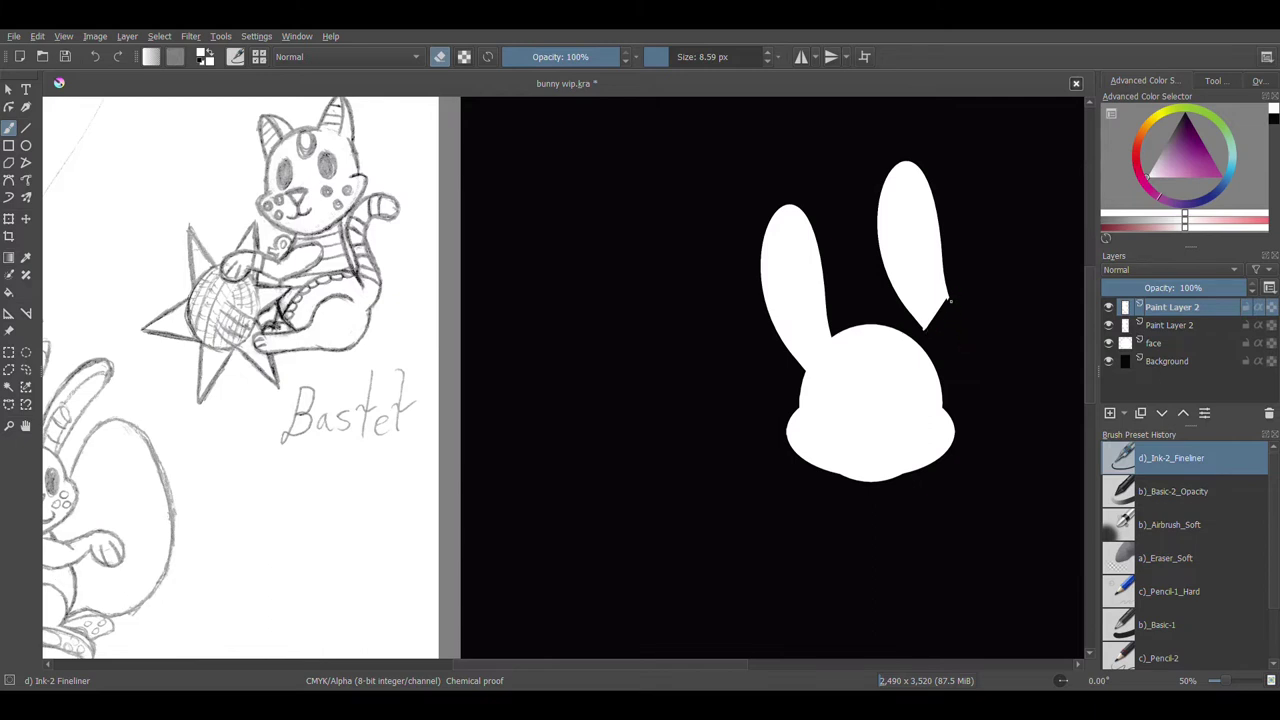
# Rotate the copied ear clockwise and place its base on the head's upper right edge.
pyautogui.press('-')
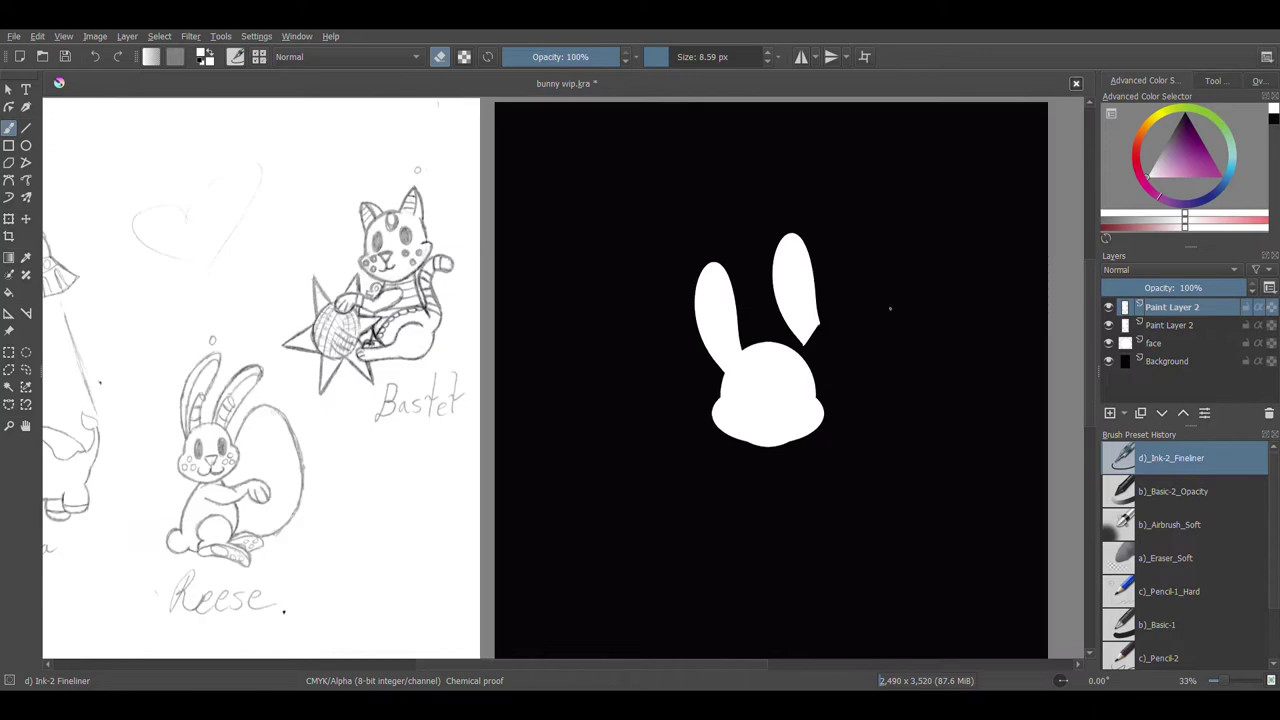
pyautogui.click(8, 219)
pyautogui.moveTo(812, 197); pyautogui.dragTo(868, 258)
pyautogui.moveTo(804, 287); pyautogui.dragTo(834, 307)
pyautogui.moveTo(887, 253); pyautogui.dragTo(883, 248)
pyautogui.moveTo(842, 308); pyautogui.dragTo(843, 297)
# Tilt the left ear slightly clockwise and shift it a little to the right on the head.
pyautogui.click(1183, 326)
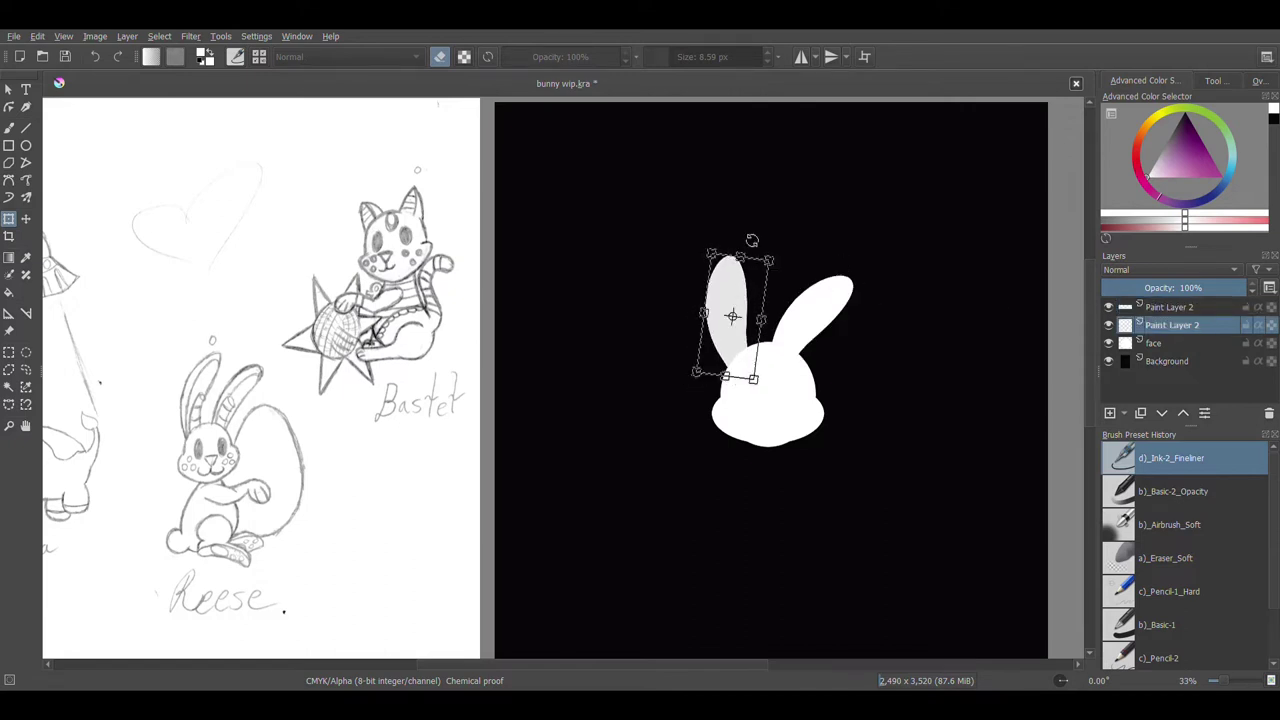
pyautogui.moveTo(752, 239); pyautogui.dragTo(762, 239)
pyautogui.moveTo(732, 304); pyautogui.dragTo(740, 303)
# Tilt the right ear further outward and reposition its base against the top of the head.
pyautogui.click(1172, 310)
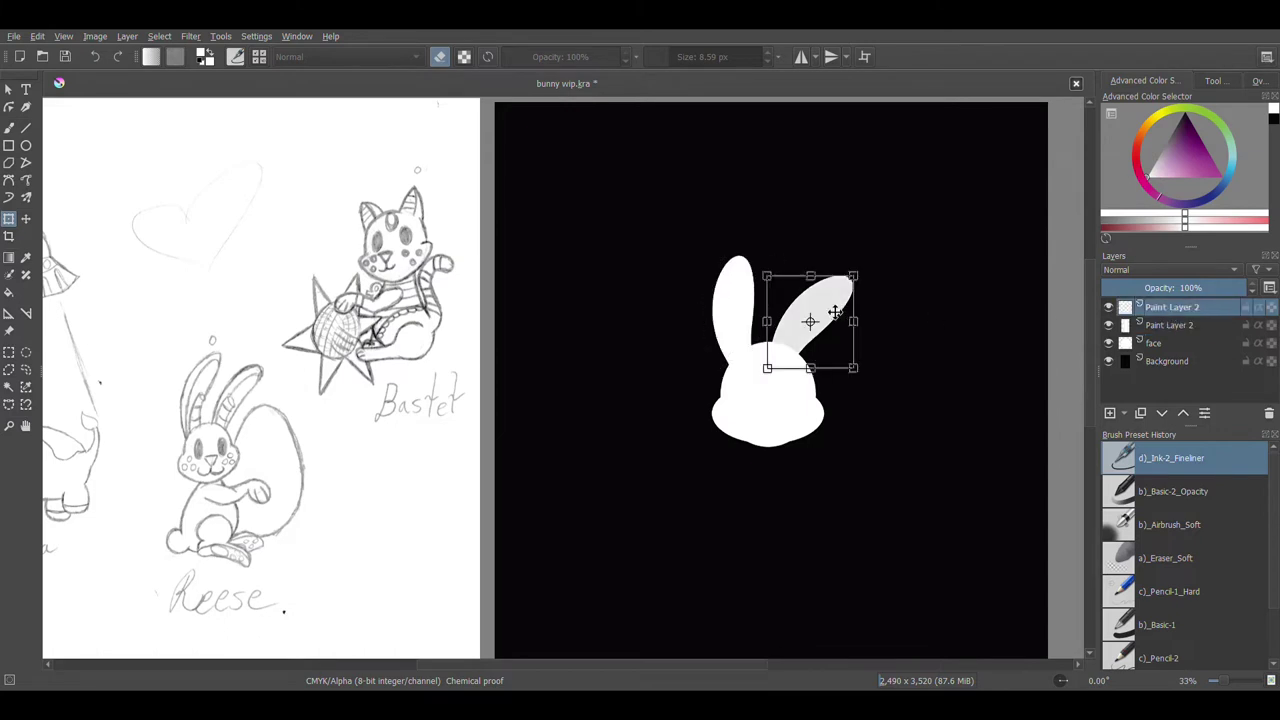
pyautogui.moveTo(835, 258)
pyautogui.mouseDown()
pyautogui.moveTo(854, 243)
pyautogui.moveTo(843, 262)
pyautogui.moveTo(860, 275)
pyautogui.moveTo(867, 249)
pyautogui.moveTo(868, 268)
pyautogui.moveTo(857, 256)
pyautogui.mouseUp()
pyautogui.moveTo(847, 322); pyautogui.dragTo(847, 323)
pyautogui.click(9, 128)
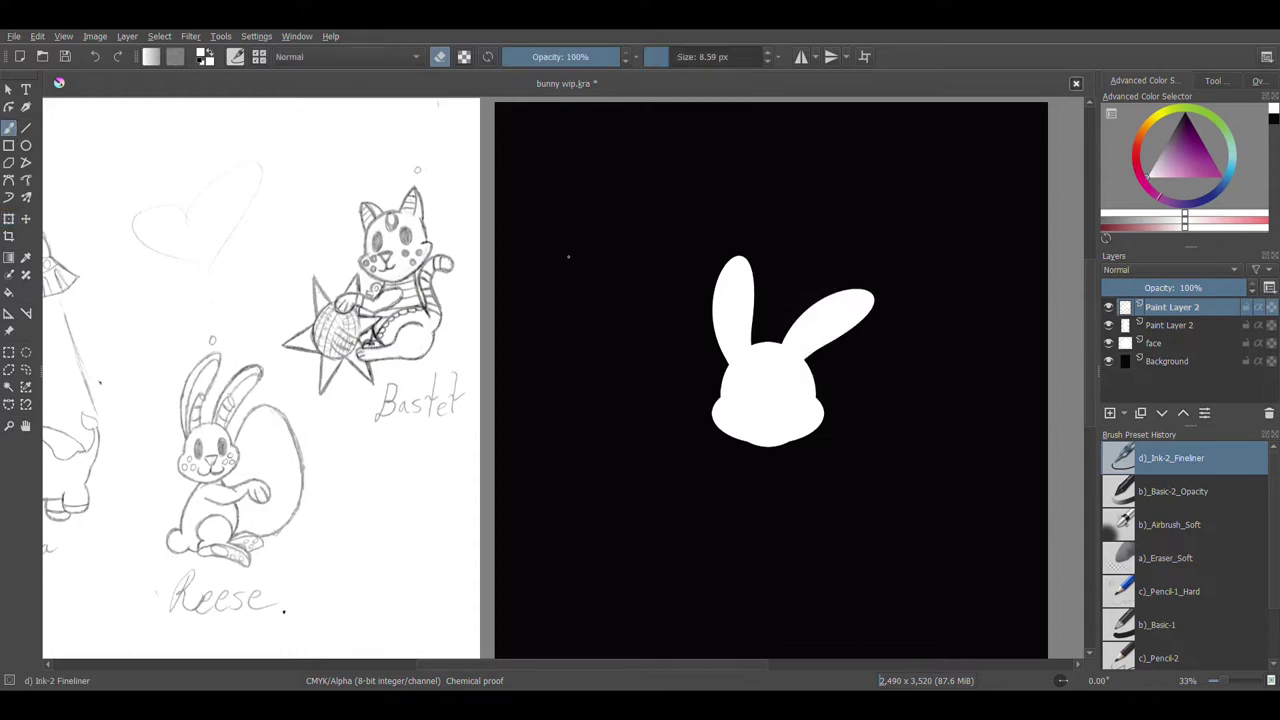
pyautogui.click(9, 218)
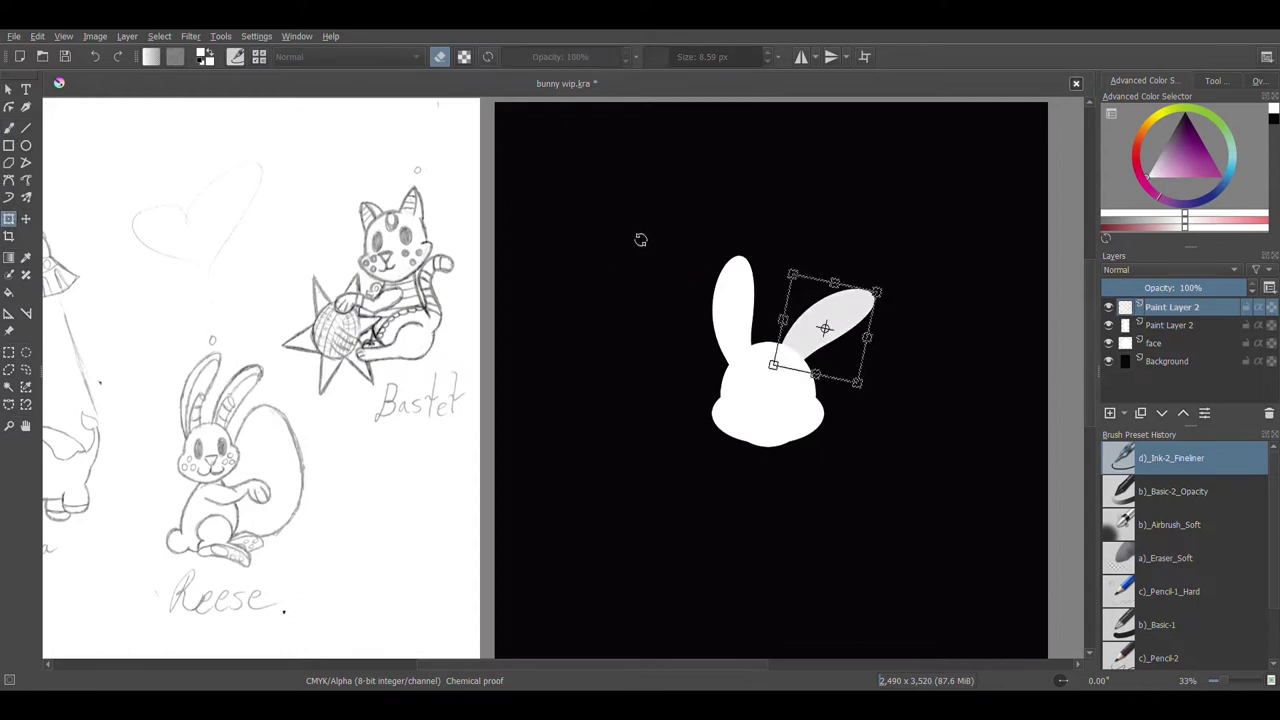
pyautogui.moveTo(868, 242); pyautogui.dragTo(866, 241)
pyautogui.moveTo(842, 308)
pyautogui.mouseDown()
pyautogui.moveTo(837, 323)
pyautogui.moveTo(826, 298)
pyautogui.moveTo(837, 304)
pyautogui.mouseUp()
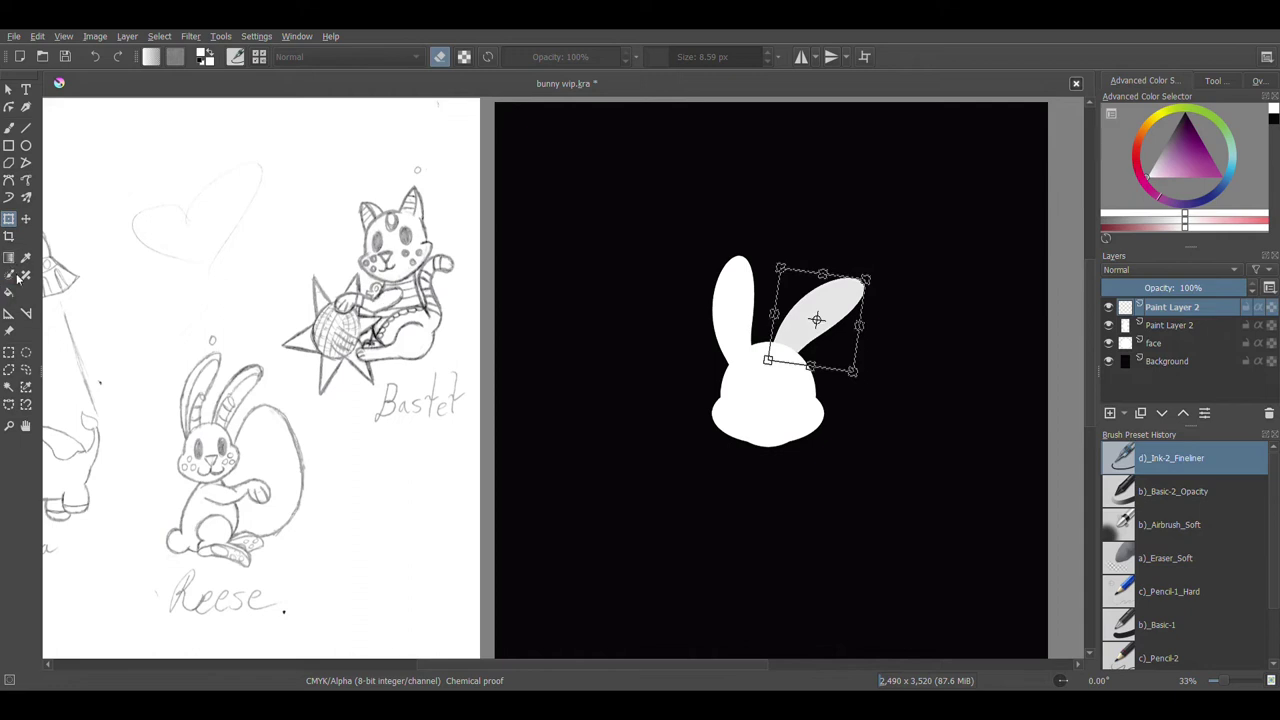
pyautogui.moveTo(328, 278); pyautogui.dragTo(323, 273)
pyautogui.click(9, 127)
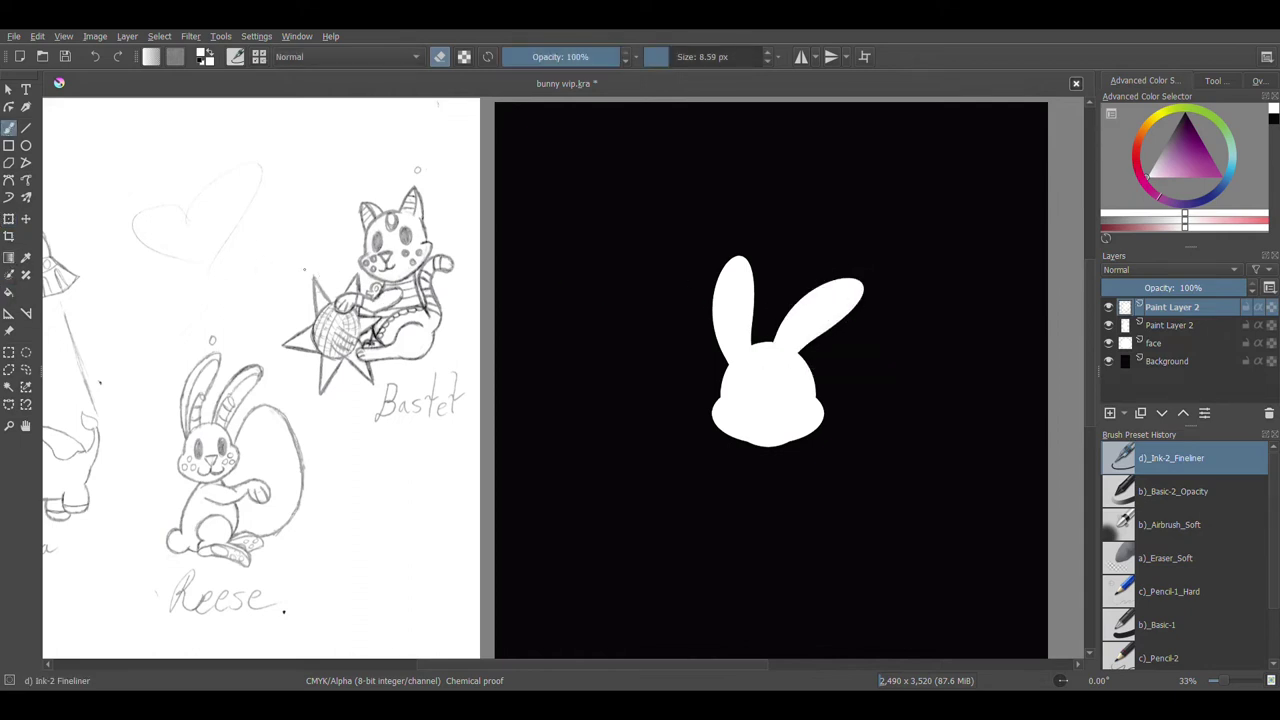
# Fine-tune the left ear's tilt and position so it leans slightly to the right above the head.
pyautogui.click(9, 218)
pyautogui.click(1164, 325)
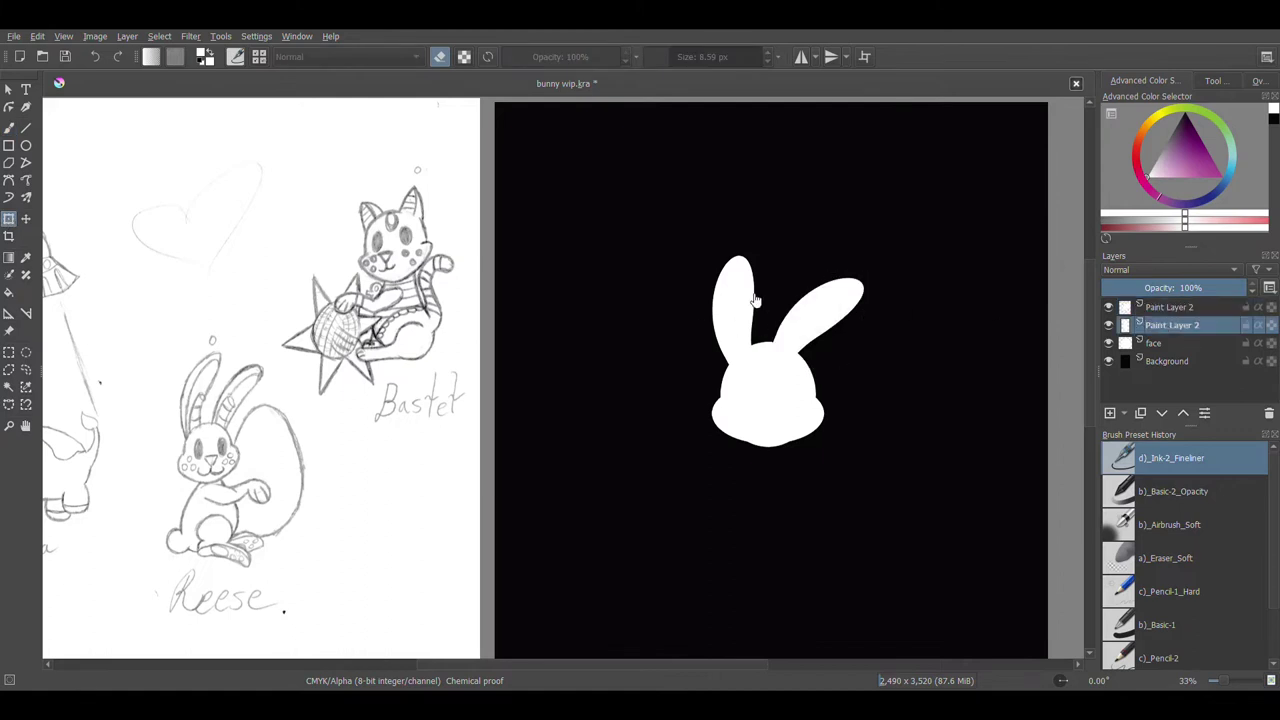
pyautogui.click(745, 302)
pyautogui.moveTo(756, 244); pyautogui.dragTo(762, 242)
pyautogui.moveTo(746, 298); pyautogui.dragTo(752, 293)
pyautogui.moveTo(766, 237); pyautogui.dragTo(776, 242)
pyautogui.moveTo(746, 307); pyautogui.dragTo(751, 307)
pyautogui.moveTo(777, 243); pyautogui.dragTo(767, 232)
pyautogui.moveTo(756, 305); pyautogui.dragTo(753, 305)
# Scale the right ear down slightly, tilt it further outward, and shift it down onto the head.
pyautogui.click(1170, 307)
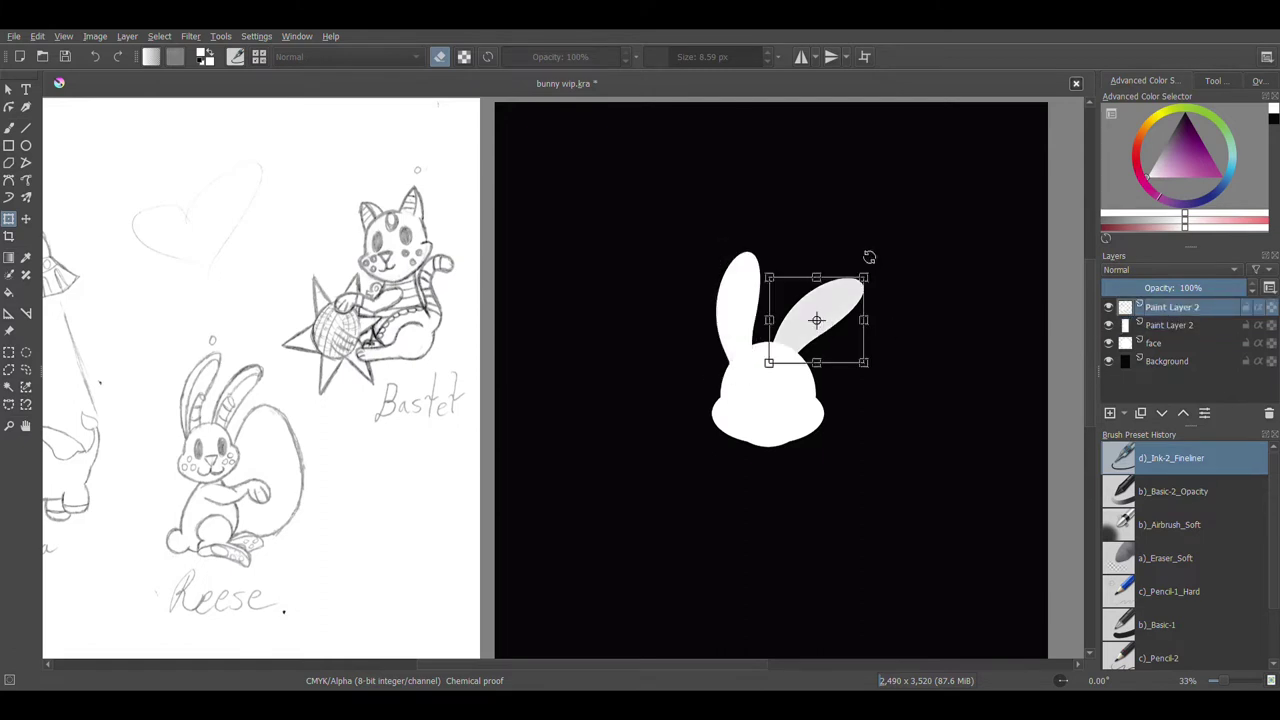
pyautogui.moveTo(869, 371); pyautogui.dragTo(864, 367)
pyautogui.moveTo(842, 325); pyautogui.dragTo(862, 357)
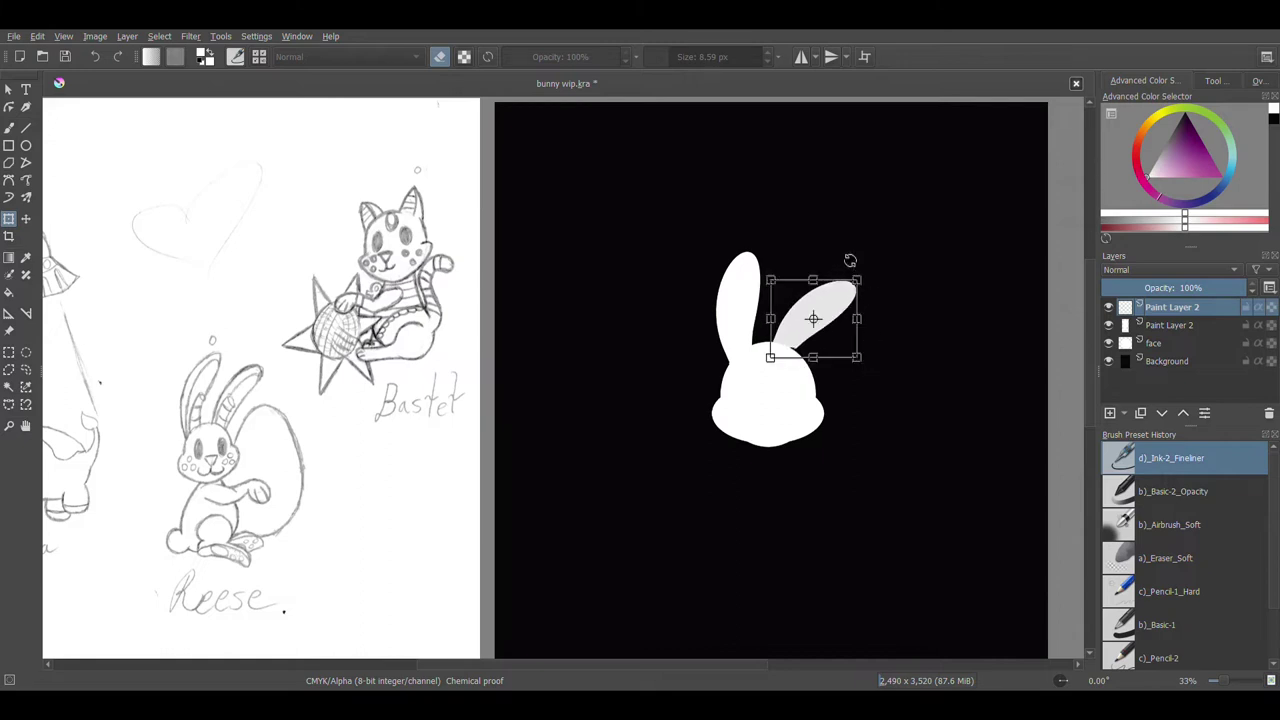
pyautogui.moveTo(840, 312); pyautogui.dragTo(838, 318)
pyautogui.moveTo(852, 258); pyautogui.dragTo(859, 260)
pyautogui.moveTo(844, 318); pyautogui.dragTo(850, 324)
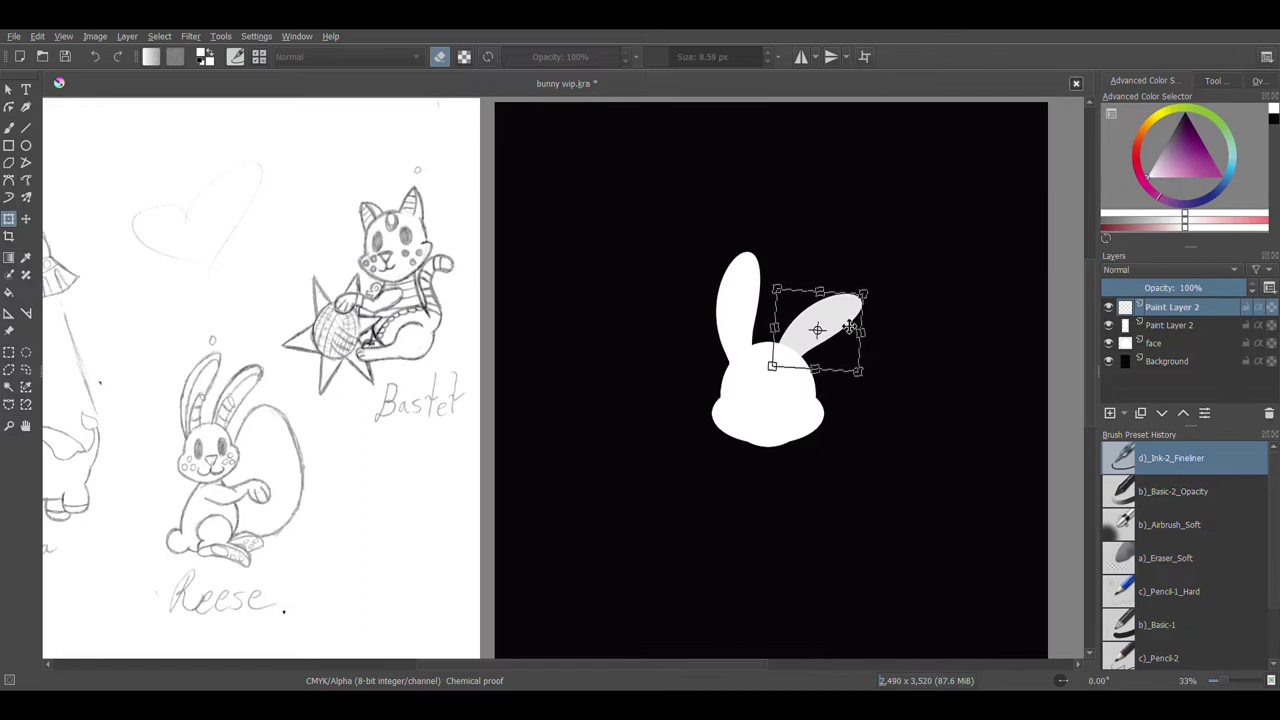
# Enlarge the right ear again and adjust its tilt and position so its base joins the head's upper right edge.
pyautogui.moveTo(857, 262); pyautogui.dragTo(860, 257)
pyautogui.moveTo(839, 326); pyautogui.dragTo(847, 328)
pyautogui.moveTo(796, 288); pyautogui.dragTo(800, 280)
pyautogui.moveTo(880, 292); pyautogui.dragTo(888, 283)
pyautogui.moveTo(857, 326); pyautogui.dragTo(876, 337)
pyautogui.moveTo(866, 334); pyautogui.dragTo(870, 334)
pyautogui.moveTo(876, 288); pyautogui.dragTo(881, 286)
pyautogui.press('b')
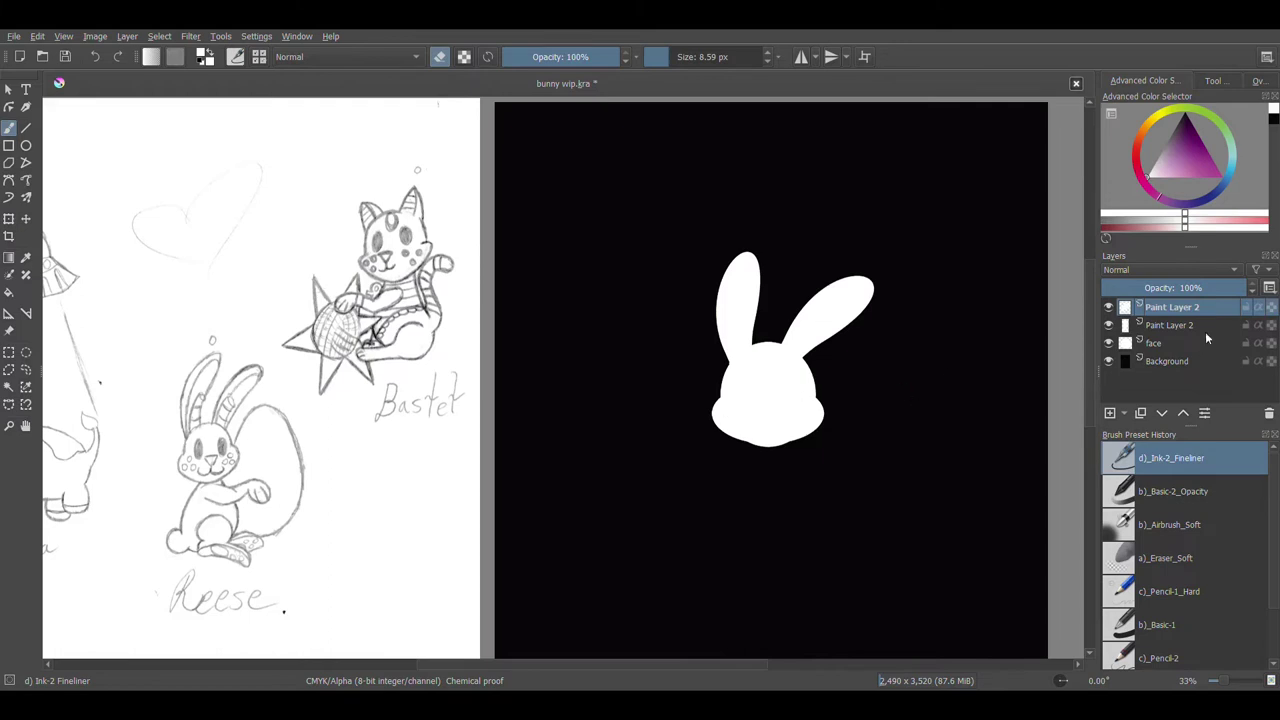
# Add a new paint layer directly below the face layer and name it "body".
pyautogui.click(1160, 345)
pyautogui.click(1109, 414)
pyautogui.moveTo(1180, 346); pyautogui.dragTo(1178, 365)
pyautogui.doubleClick(1178, 363)
pyautogui.write('body')
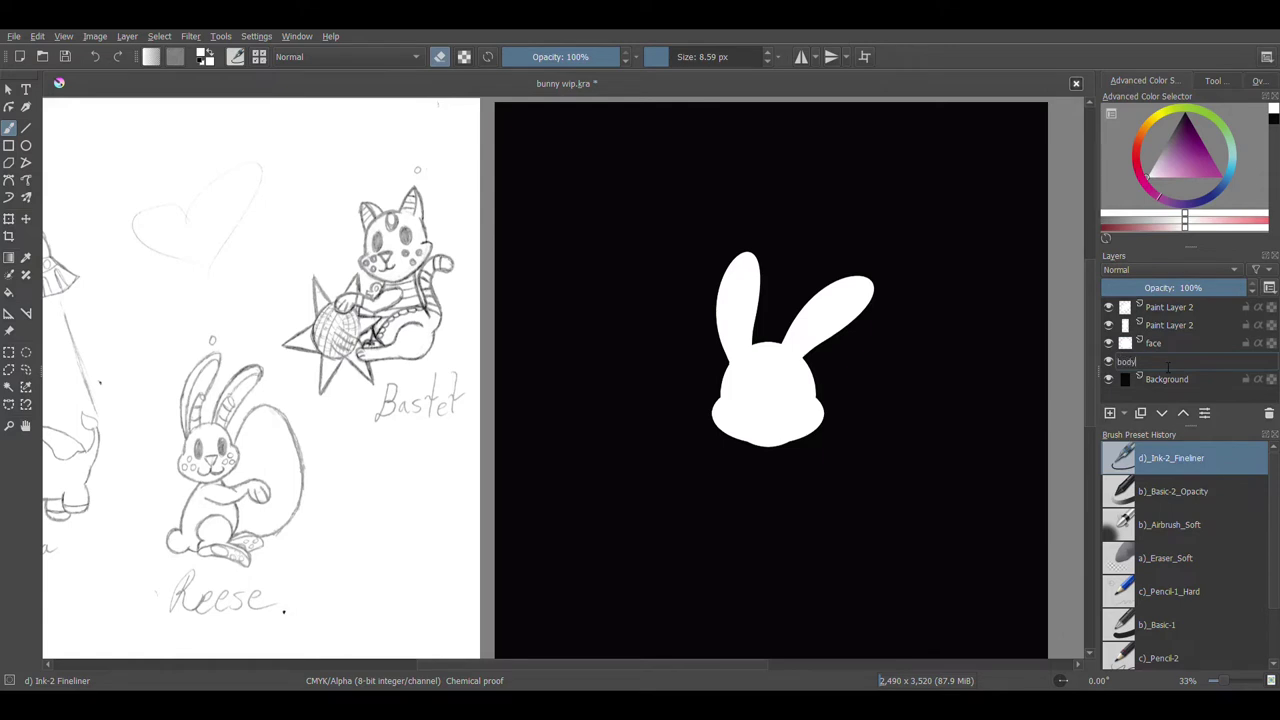
pyautogui.press('Return')
# Draw a tall white ellipse outline below the head on the body layer and widen it on both sides.
pyautogui.click(26, 145)
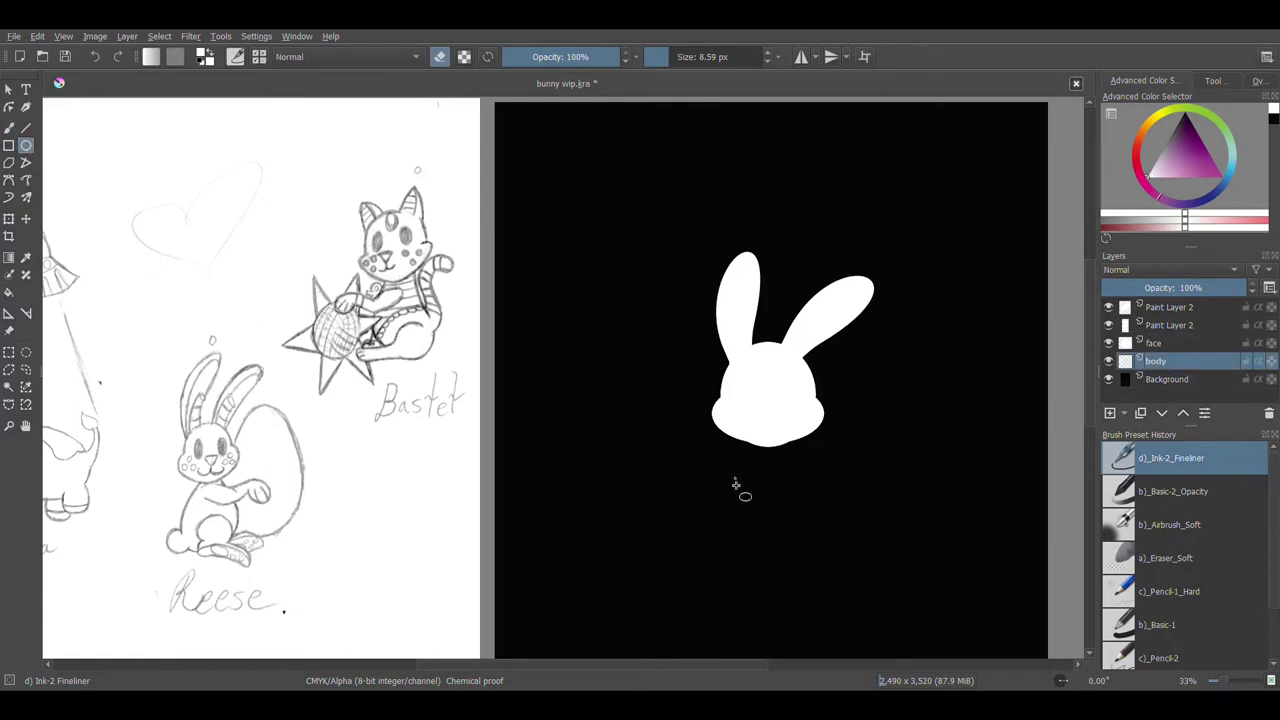
pyautogui.moveTo(741, 439)
pyautogui.mouseDown()
pyautogui.moveTo(802, 626)
pyautogui.moveTo(811, 585)
pyautogui.mouseUp()
pyautogui.moveTo(742, 440); pyautogui.dragTo(808, 618)
pyautogui.hotkey('ctrl', 't')
pyautogui.moveTo(757, 526); pyautogui.dragTo(729, 524)
pyautogui.moveTo(808, 525)
pyautogui.mouseDown()
pyautogui.moveTo(831, 526)
pyautogui.moveTo(825, 535)
pyautogui.mouseUp()
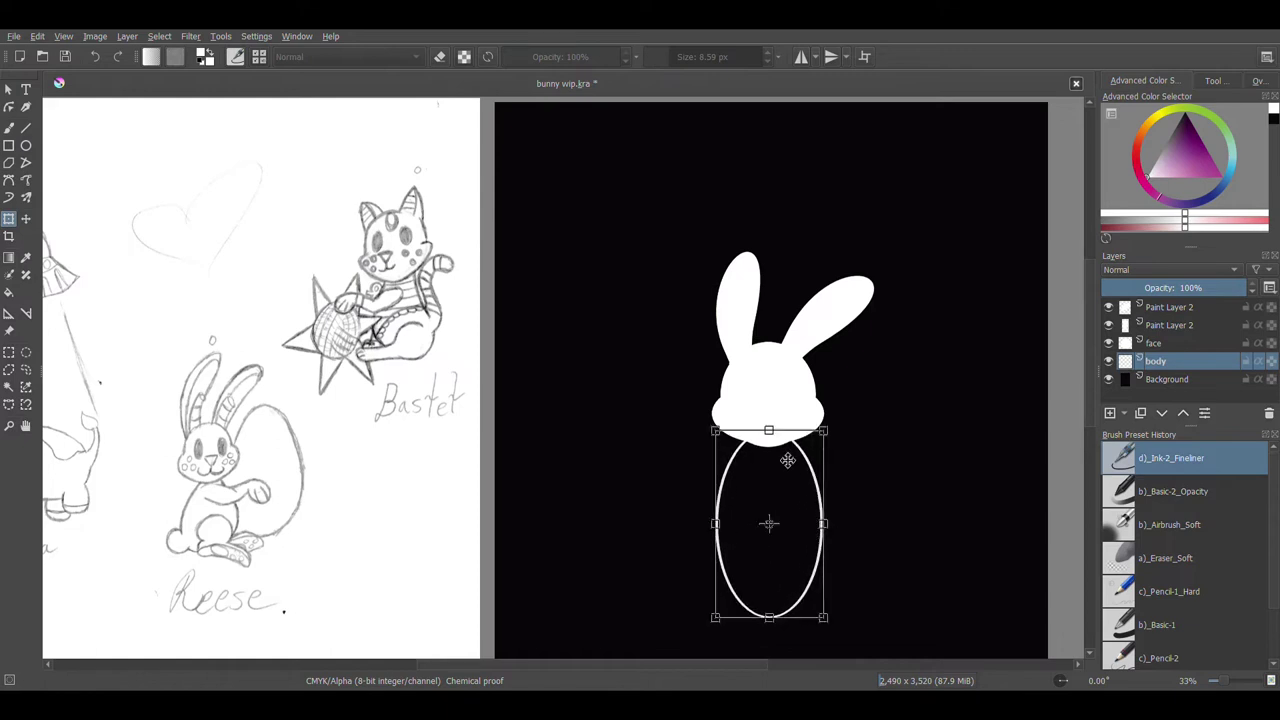
# Shorten and tilt the body ellipse so it sits just under the chin, and fill it white.
pyautogui.moveTo(768, 618); pyautogui.dragTo(768, 593)
pyautogui.moveTo(720, 511); pyautogui.dragTo(708, 511)
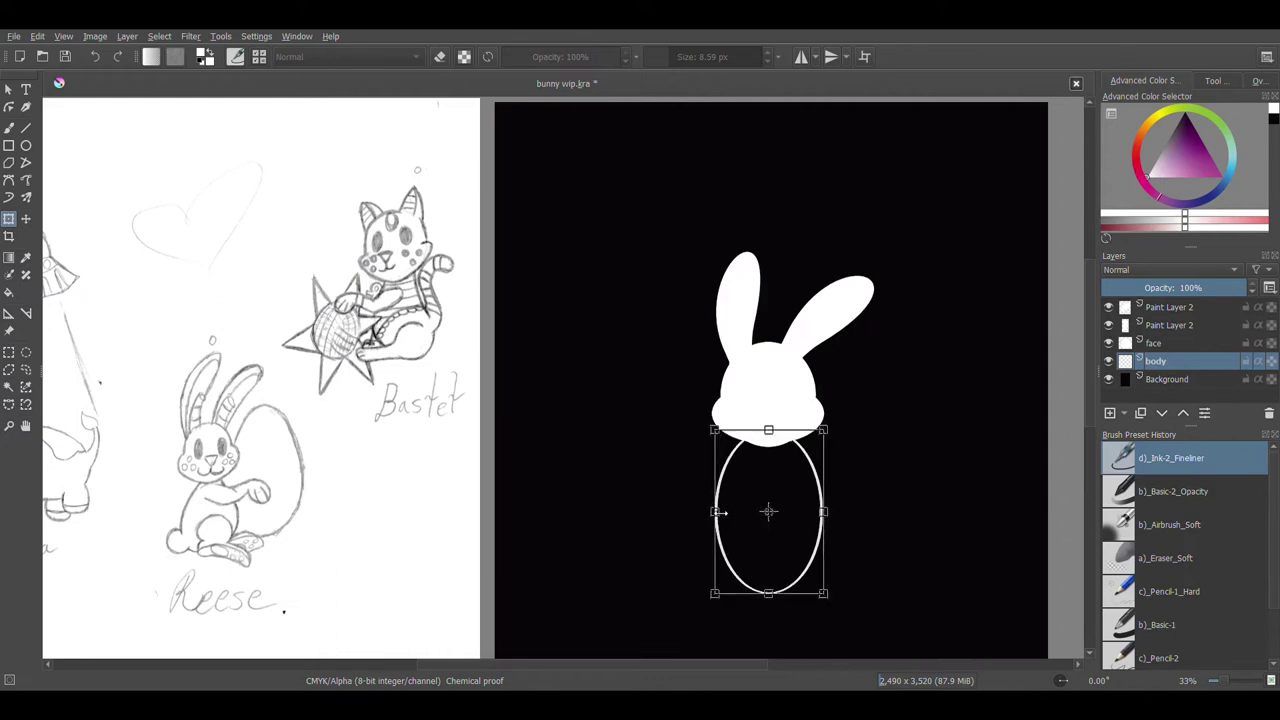
pyautogui.moveTo(829, 515); pyautogui.dragTo(837, 512)
pyautogui.moveTo(771, 600)
pyautogui.mouseDown()
pyautogui.moveTo(781, 561)
pyautogui.moveTo(773, 575)
pyautogui.mouseUp()
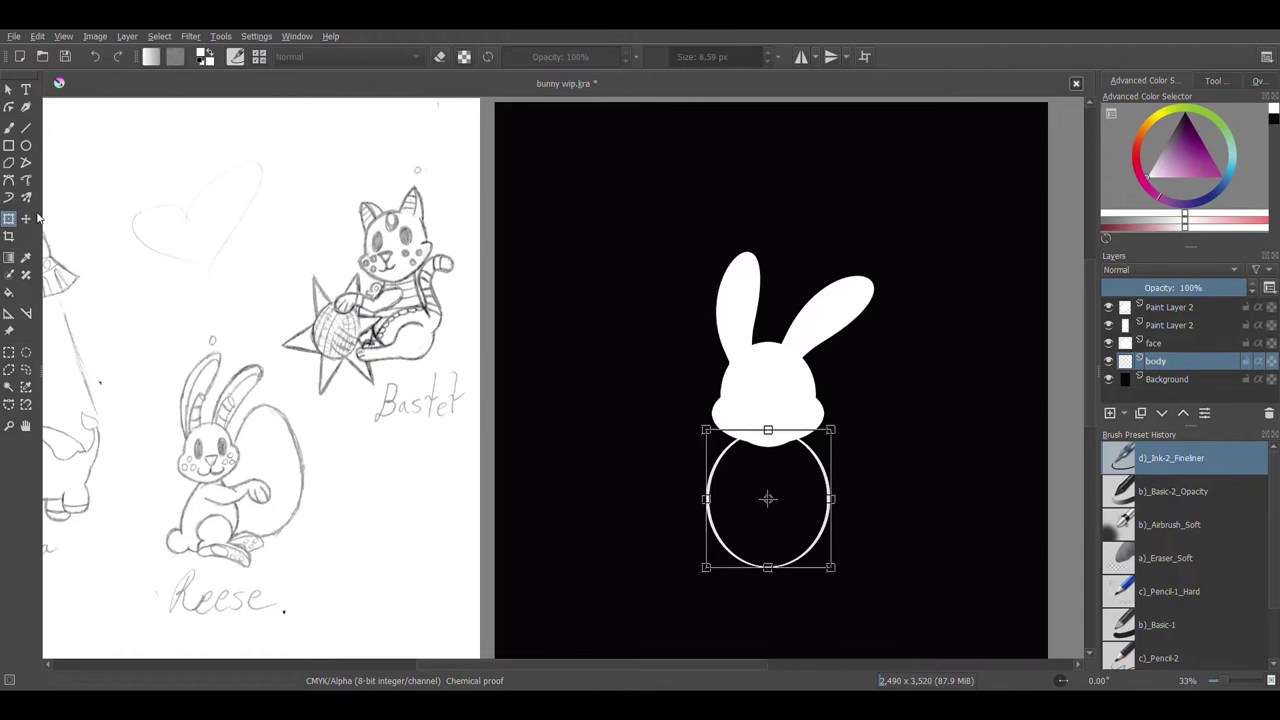
pyautogui.moveTo(875, 432)
pyautogui.mouseDown()
pyautogui.moveTo(886, 407)
pyautogui.moveTo(825, 522)
pyautogui.moveTo(834, 451)
pyautogui.moveTo(801, 527)
pyautogui.moveTo(823, 476)
pyautogui.moveTo(812, 508)
pyautogui.mouseUp()
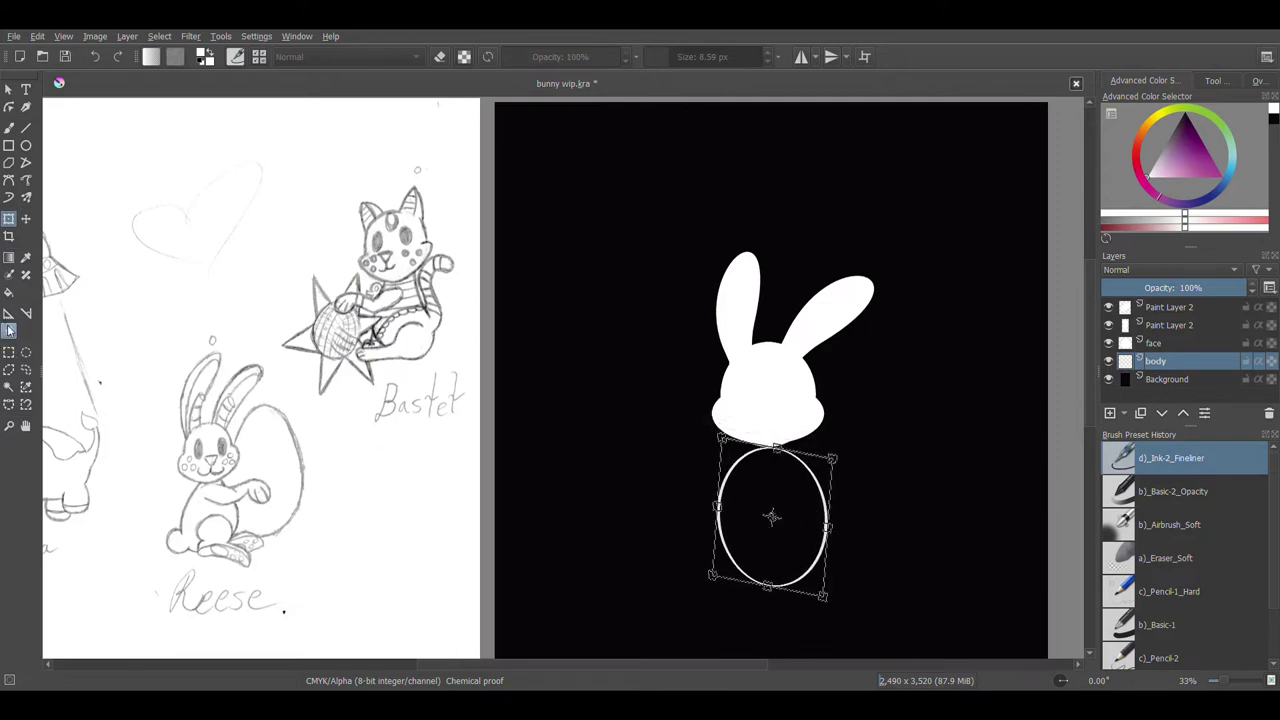
pyautogui.click(9, 291)
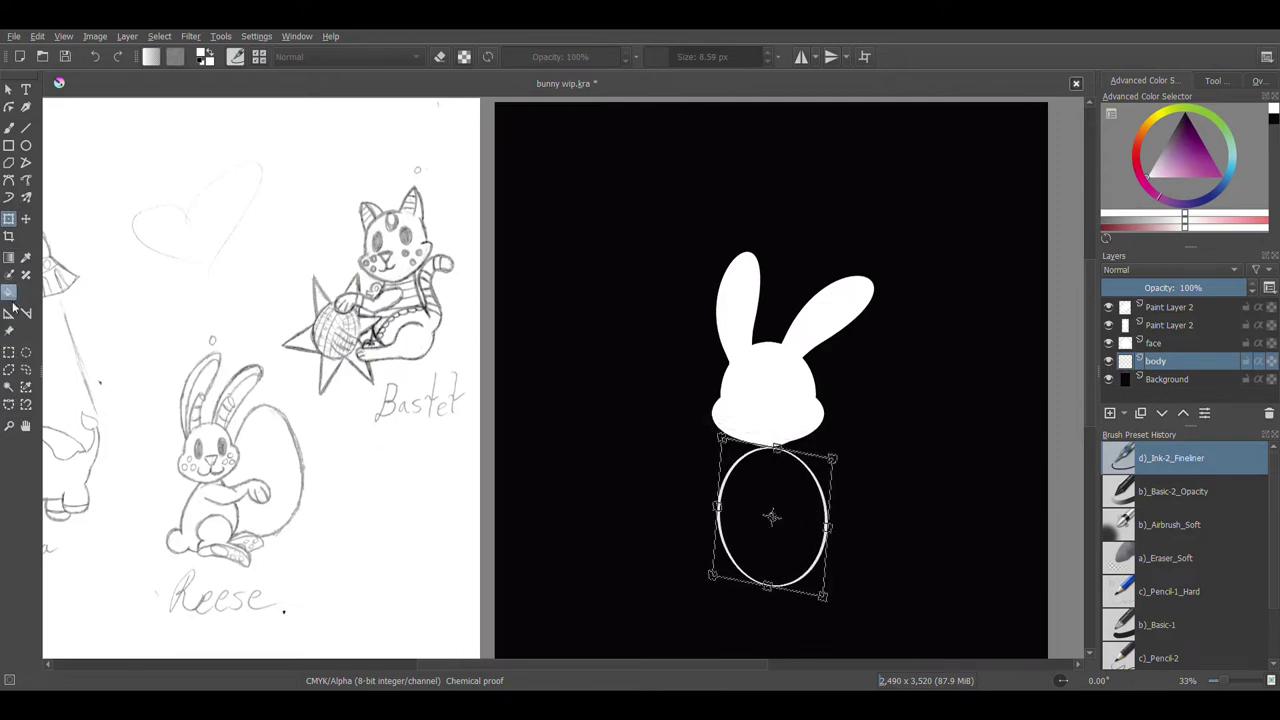
pyautogui.click(762, 536)
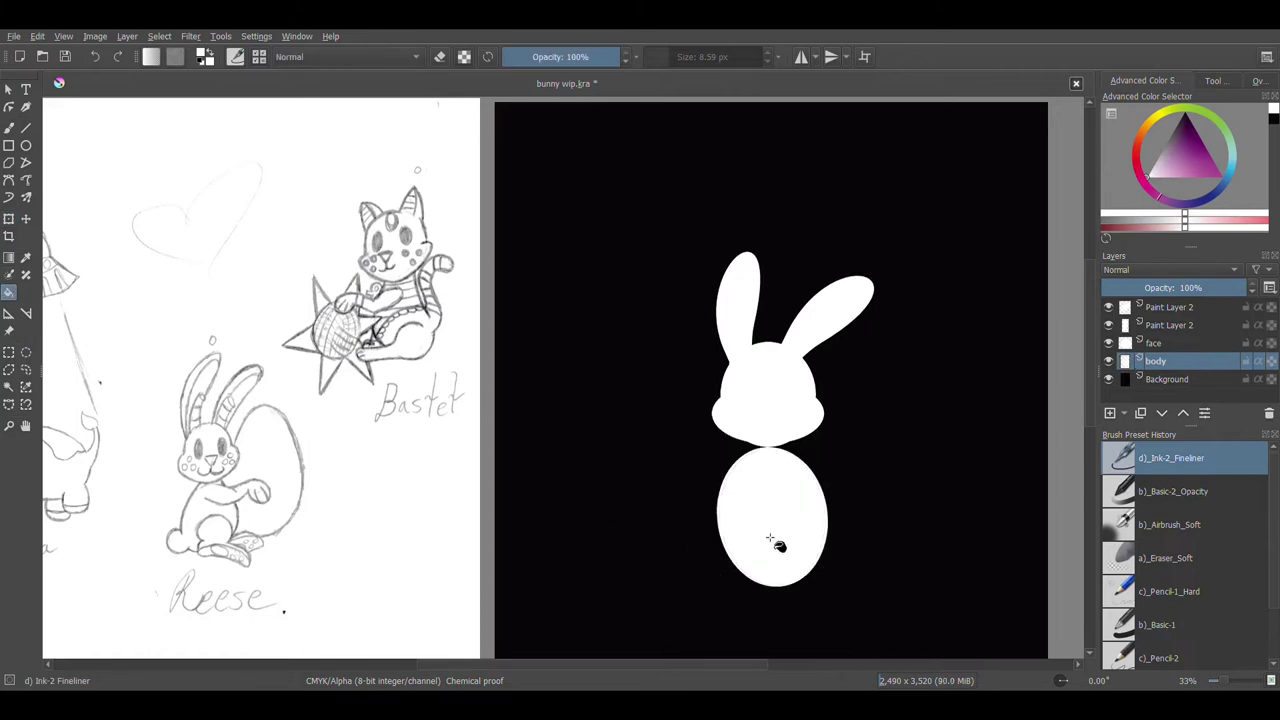
# Fill the Background layer with light green.
pyautogui.click(26, 146)
pyautogui.press('d')
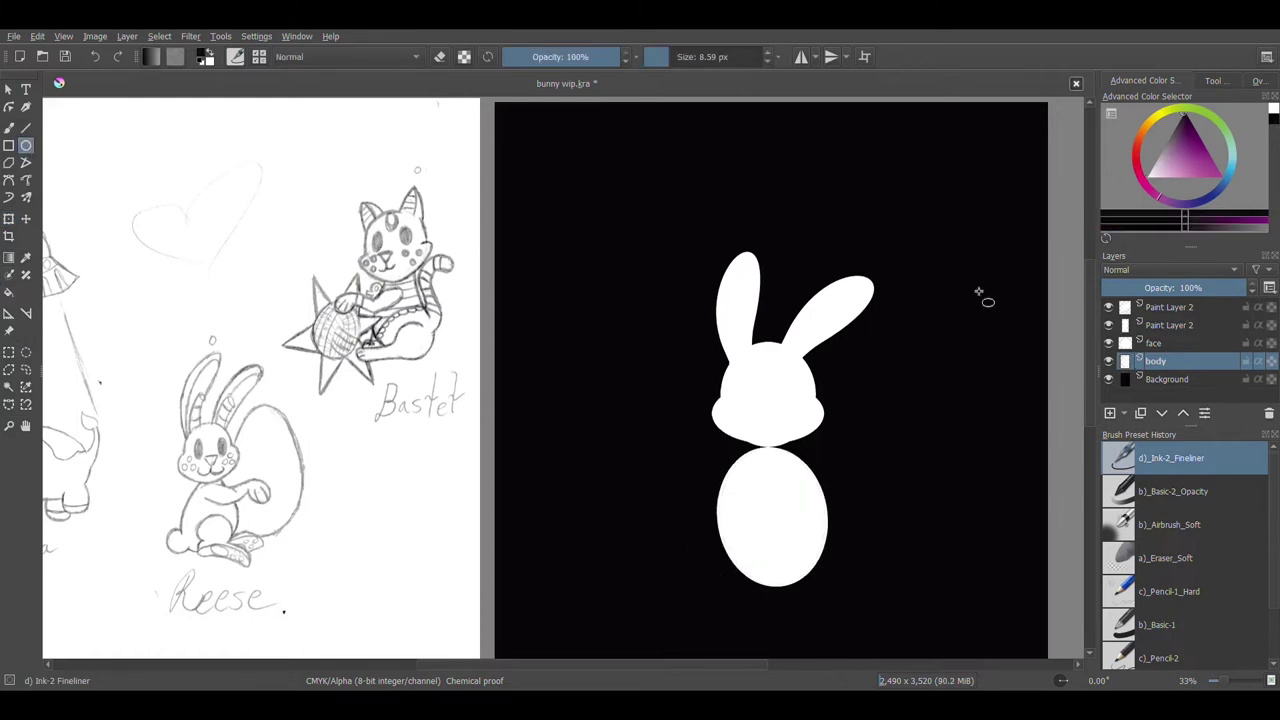
pyautogui.click(1150, 382)
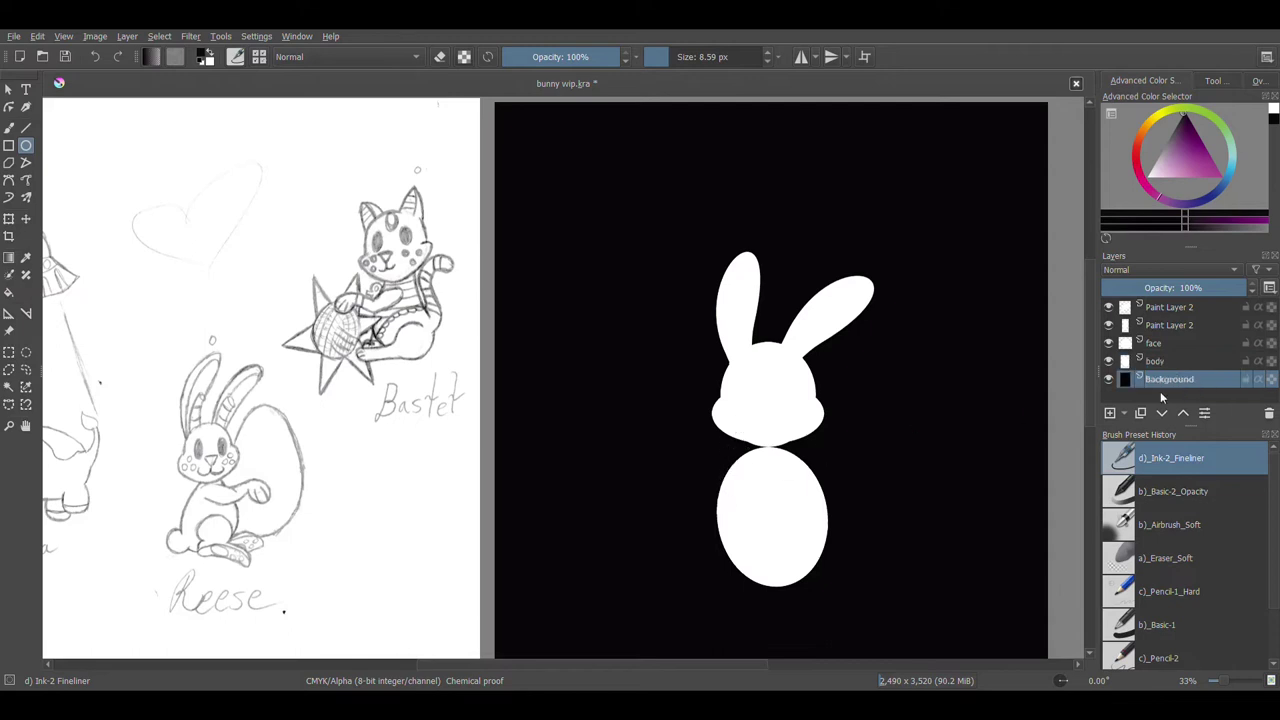
pyautogui.press('f')
pyautogui.moveTo(1164, 192)
pyautogui.mouseDown()
pyautogui.moveTo(1219, 203)
pyautogui.moveTo(1274, 92)
pyautogui.moveTo(1221, 173)
pyautogui.moveTo(1238, 182)
pyautogui.mouseUp()
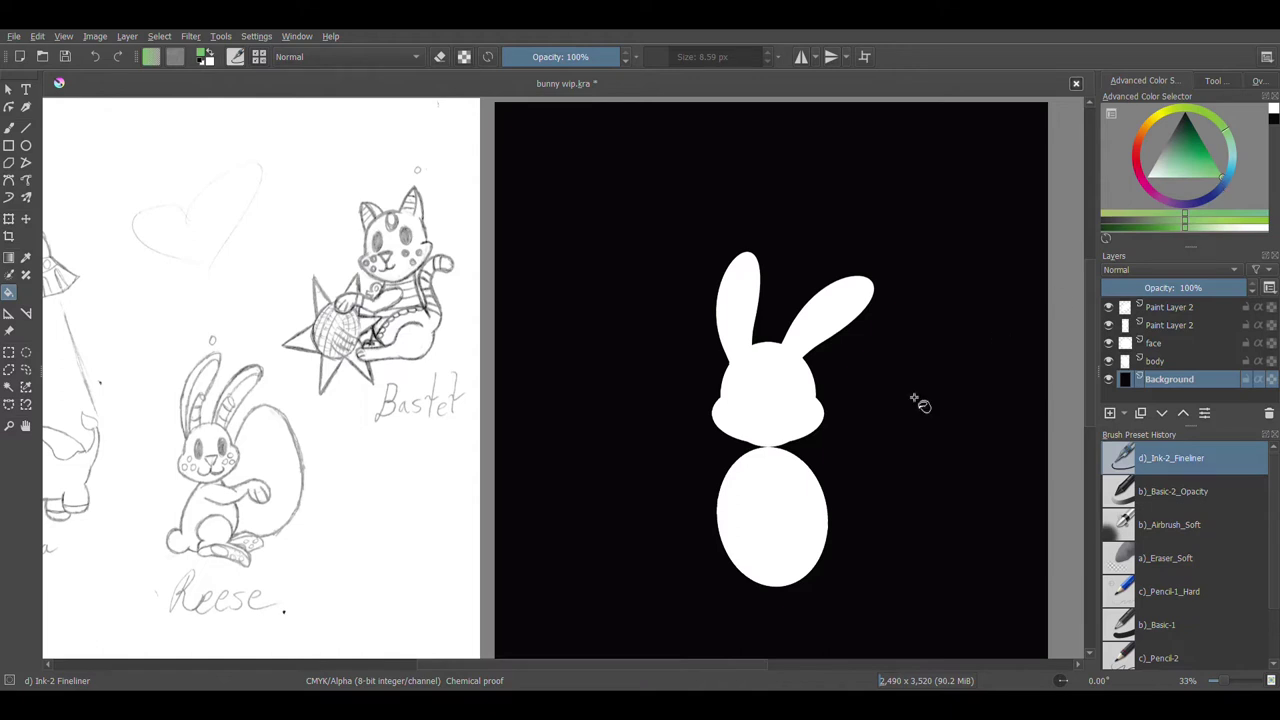
pyautogui.click(956, 428)
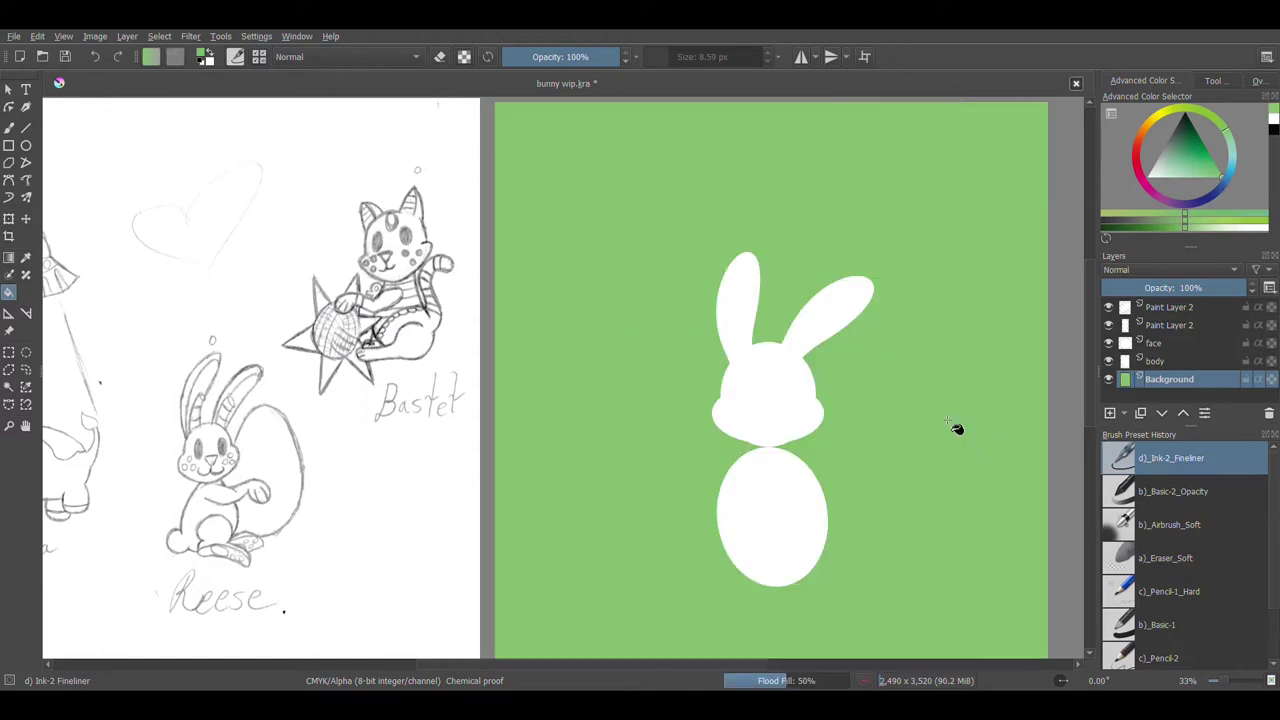
# Set the paint colour to black, try an ellipse outline around the body on the body layer, and undo it.
pyautogui.click(1166, 362)
pyautogui.click(1276, 138)
pyautogui.click(26, 145)
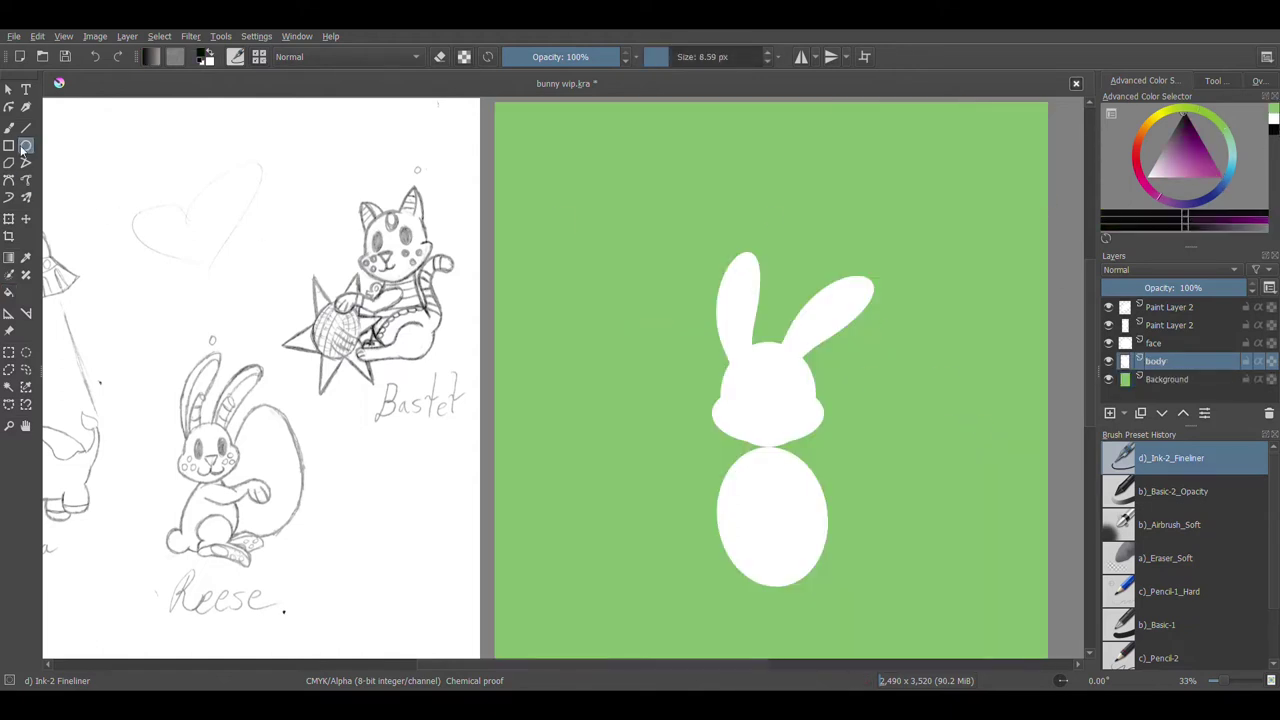
pyautogui.moveTo(712, 442); pyautogui.dragTo(816, 605)
pyautogui.hotkey('ctrl', 'z')
# Add a new paint layer above the body layer and name it "body outline".
pyautogui.click(1110, 414)
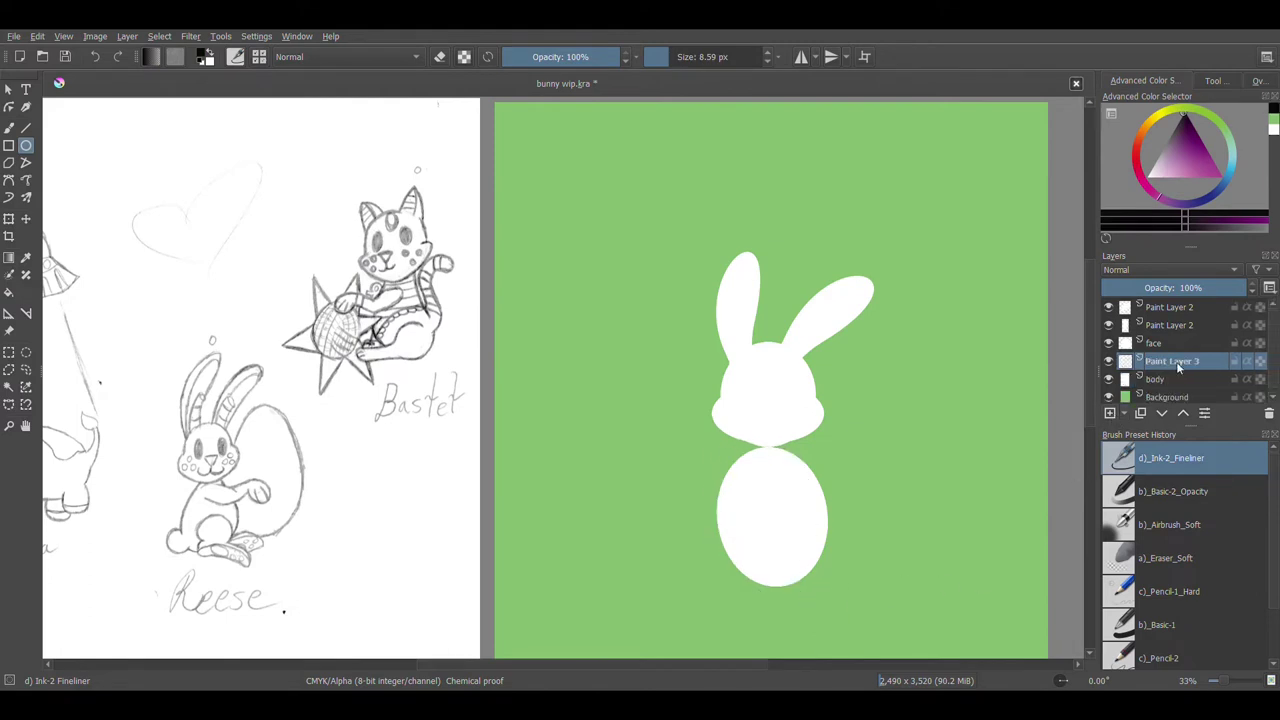
pyautogui.doubleClick(1178, 361)
pyautogui.write('body outline')
pyautogui.press('Return')
# Draw a black ellipse outline around the body on the body outline layer, then narrow and tilt it towards the body's shape.
pyautogui.moveTo(700, 450)
pyautogui.mouseDown()
pyautogui.moveTo(784, 594)
pyautogui.moveTo(830, 600)
pyautogui.mouseUp()
pyautogui.click(9, 219)
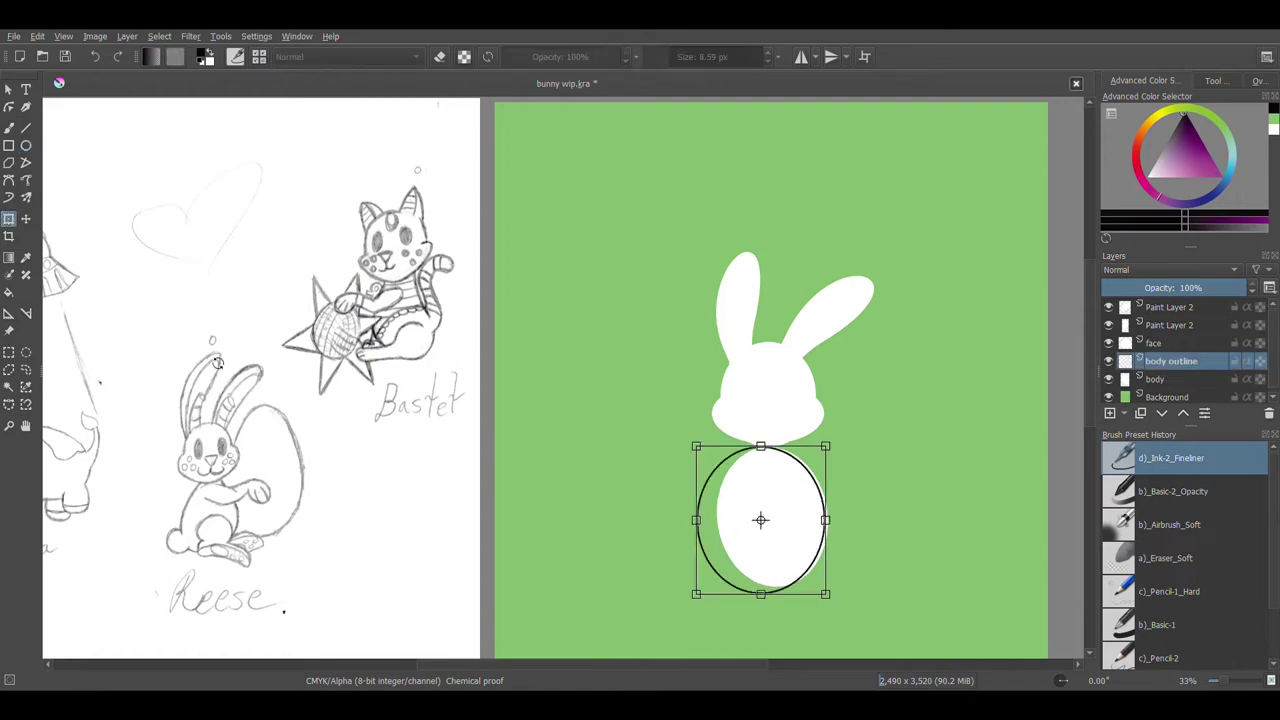
pyautogui.moveTo(697, 520); pyautogui.dragTo(717, 520)
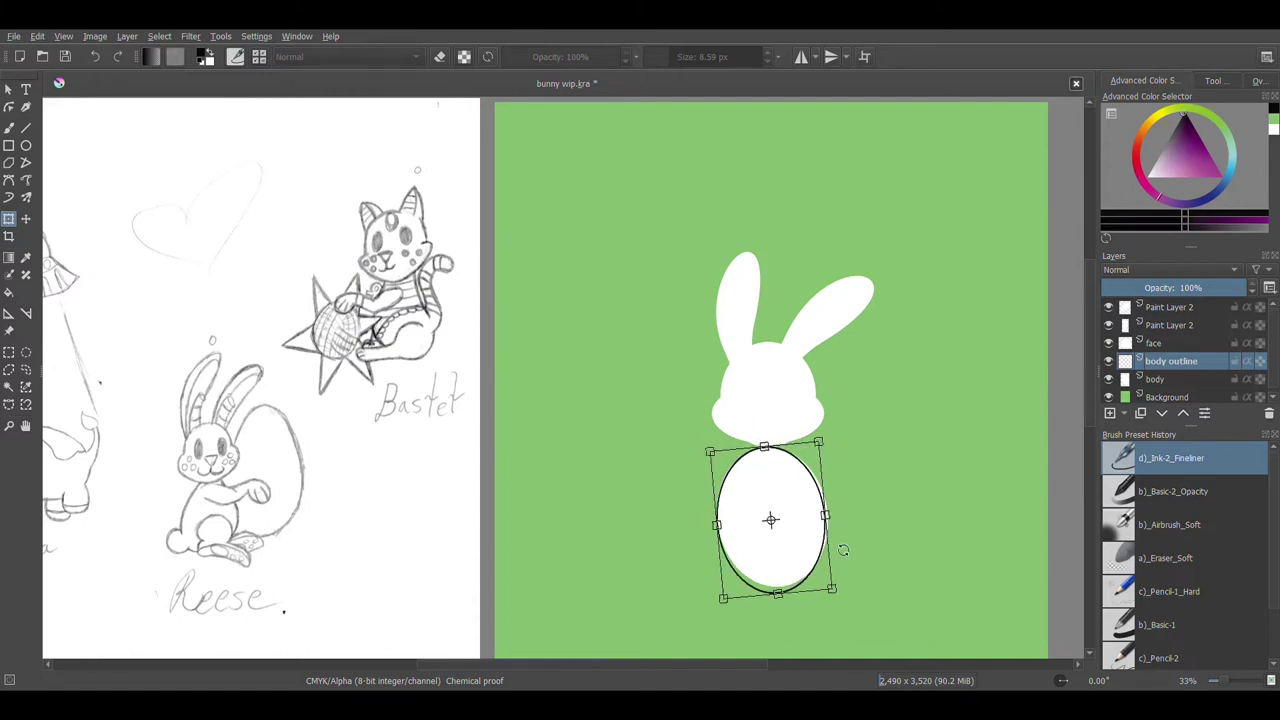
pyautogui.moveTo(838, 519); pyautogui.dragTo(839, 519)
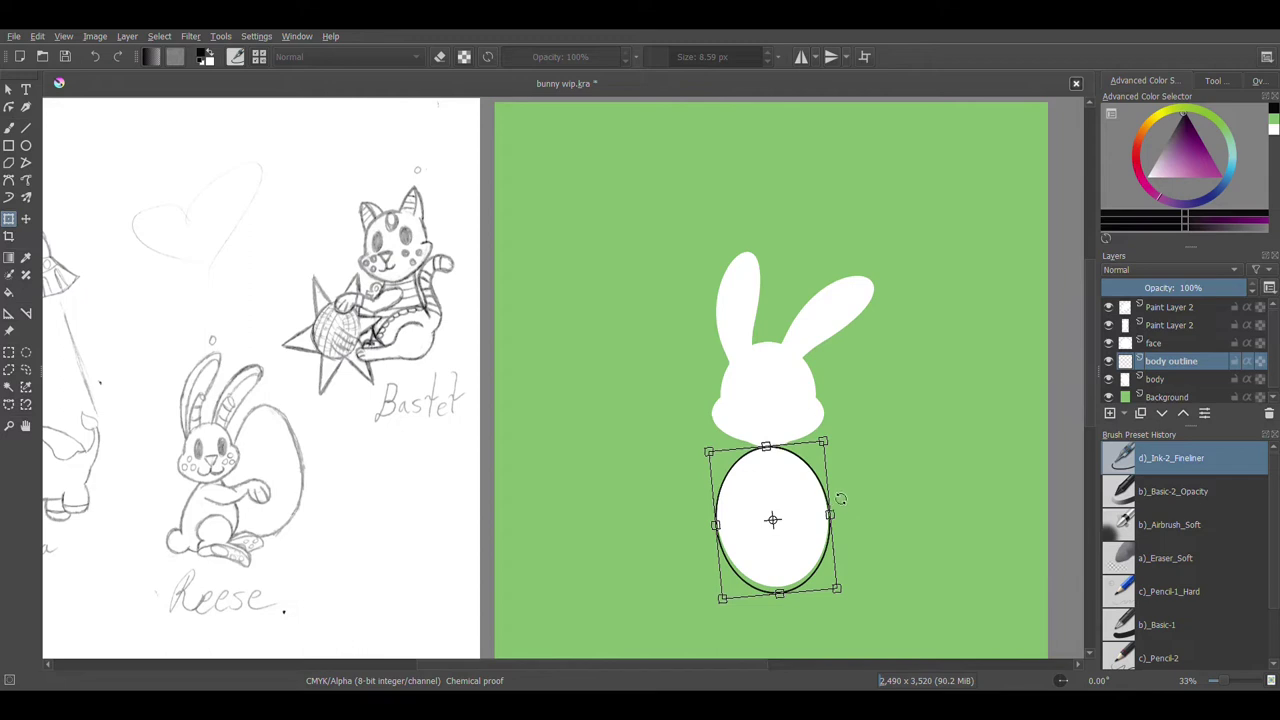
pyautogui.moveTo(837, 498); pyautogui.dragTo(835, 514)
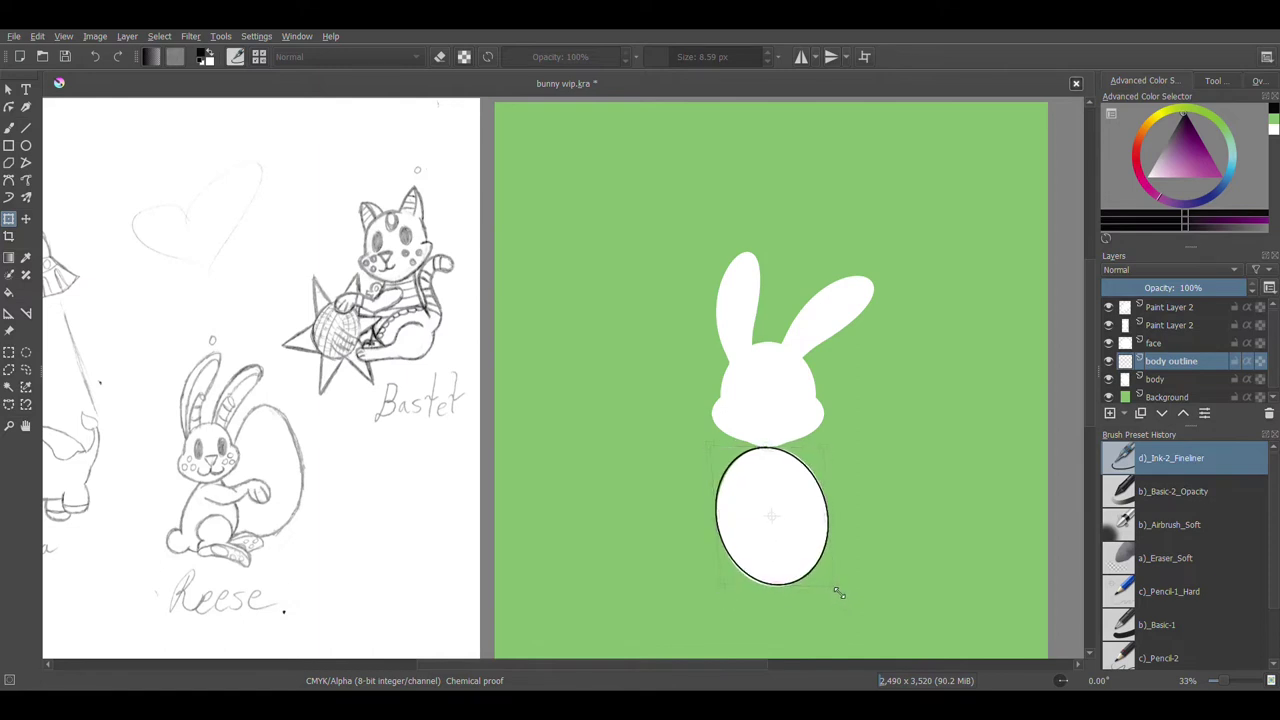
# Fine-tune the size, skew and corners of the ellipse outline to follow the white body's edge, and select the body layer.
pyautogui.moveTo(839, 592); pyautogui.dragTo(837, 589)
pyautogui.moveTo(825, 448); pyautogui.dragTo(829, 452)
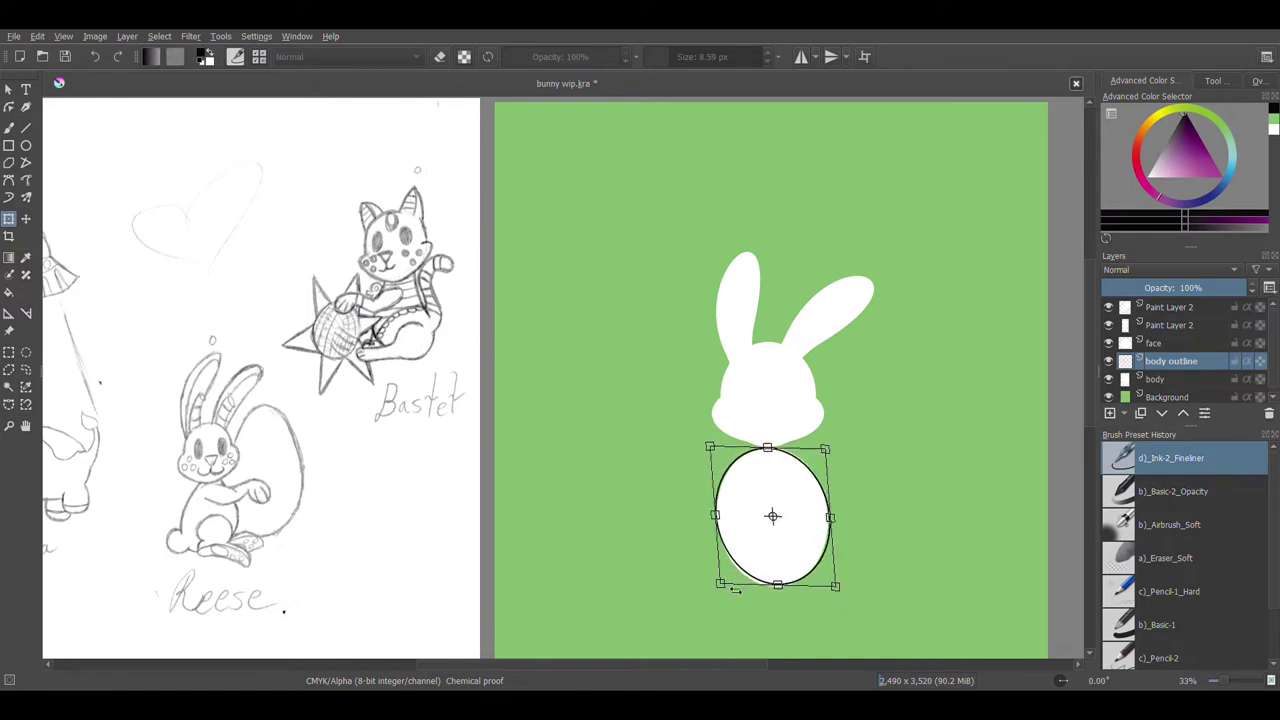
pyautogui.moveTo(724, 587); pyautogui.dragTo(726, 591)
pyautogui.hotkey('ctrl', '+')
pyautogui.hotkey('ctrl', '+')
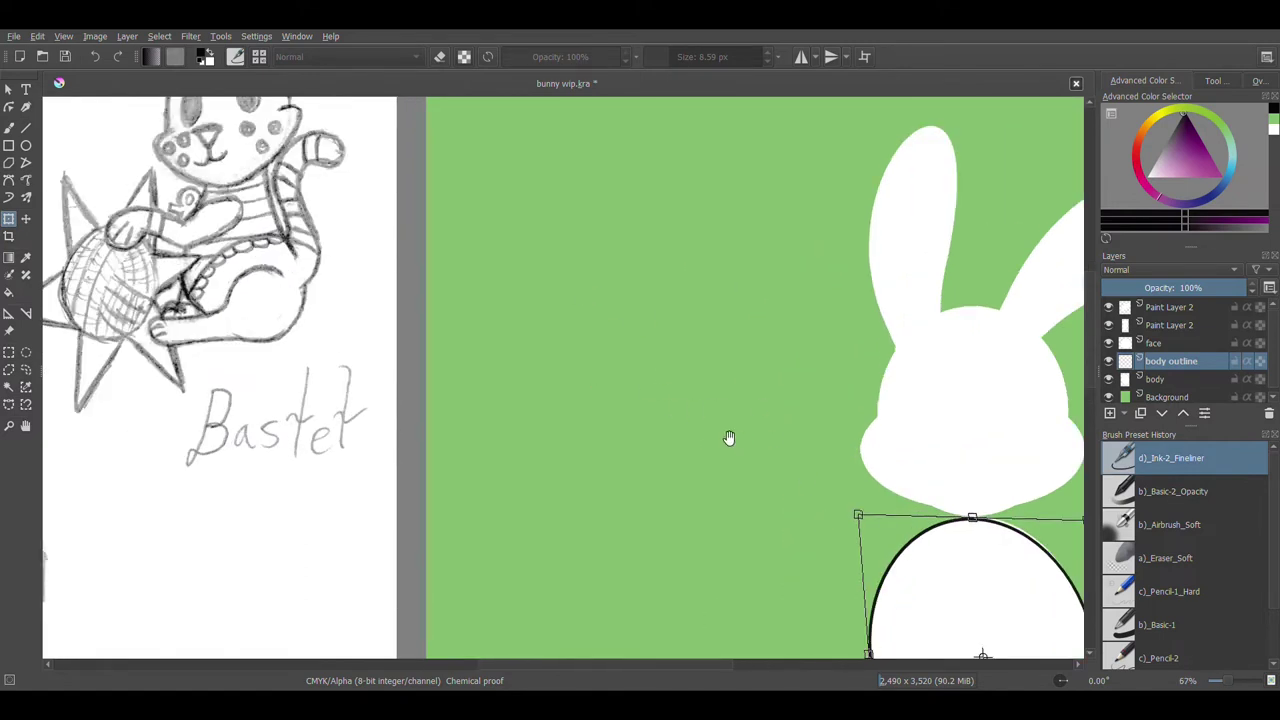
pyautogui.click(26, 426)
pyautogui.moveTo(617, 405); pyautogui.dragTo(595, 391)
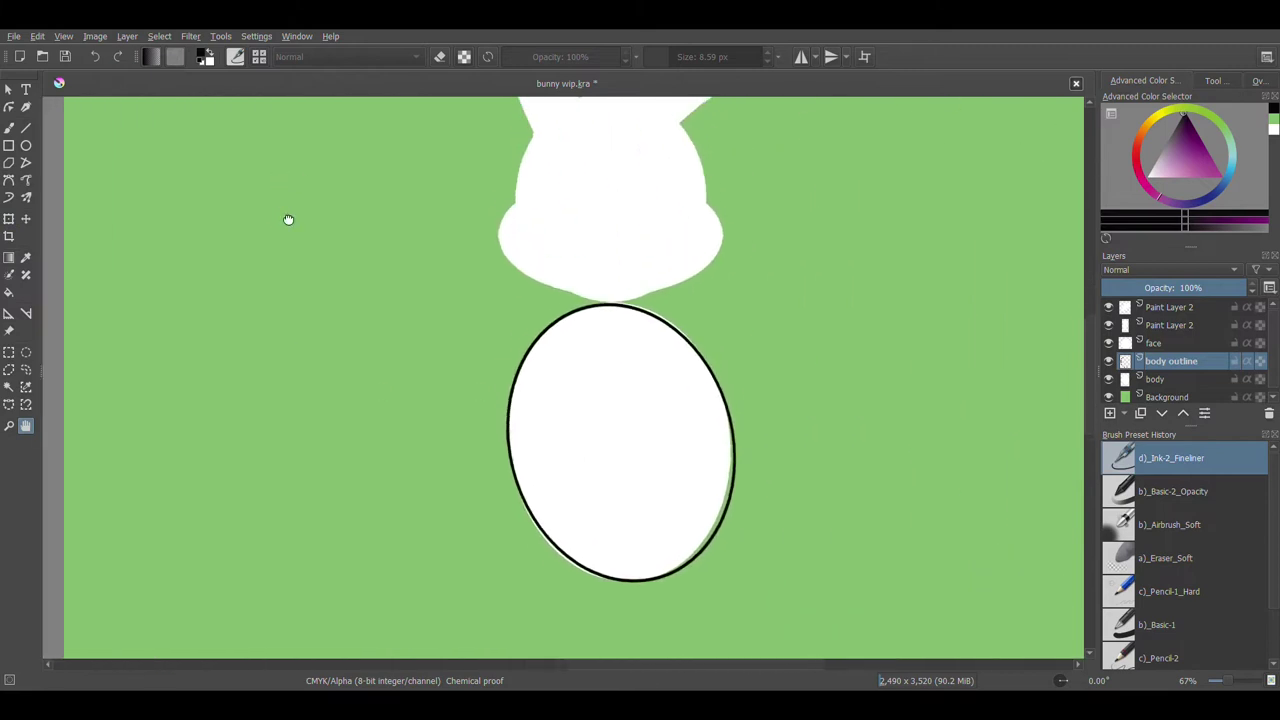
pyautogui.hotkey('ctrl', 't')
pyautogui.moveTo(734, 318); pyautogui.dragTo(738, 314)
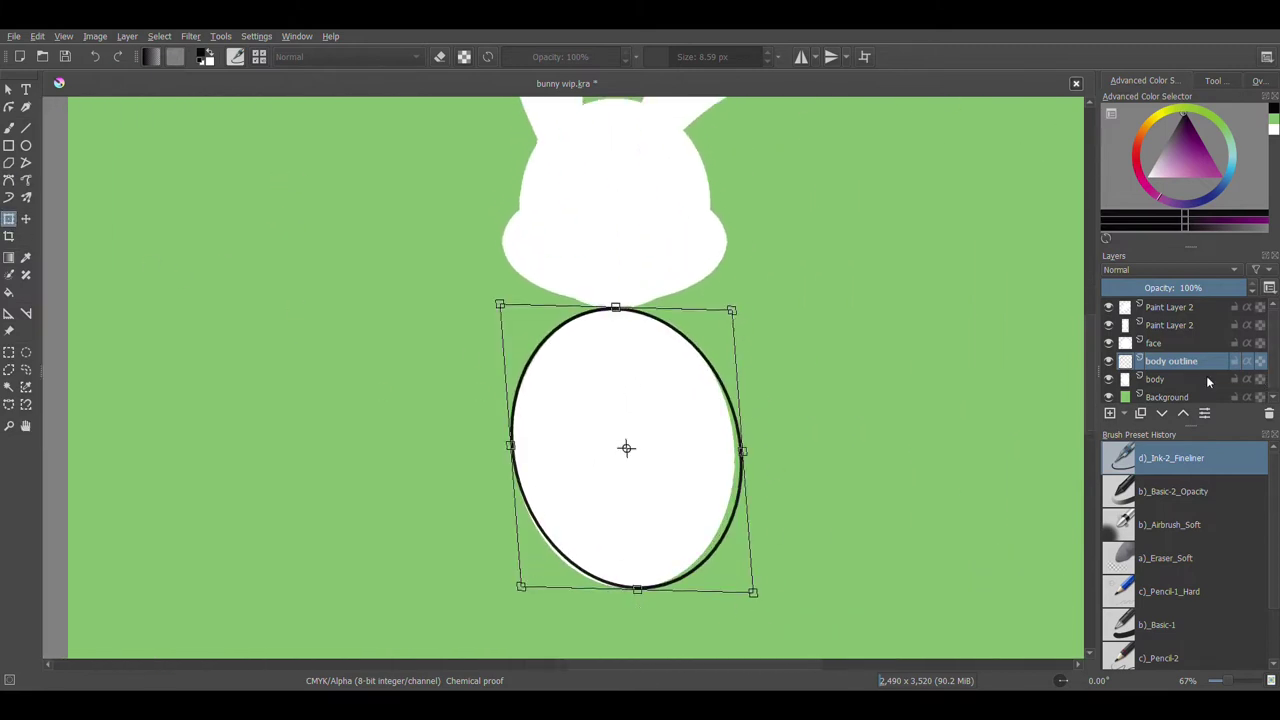
pyautogui.click(1155, 380)
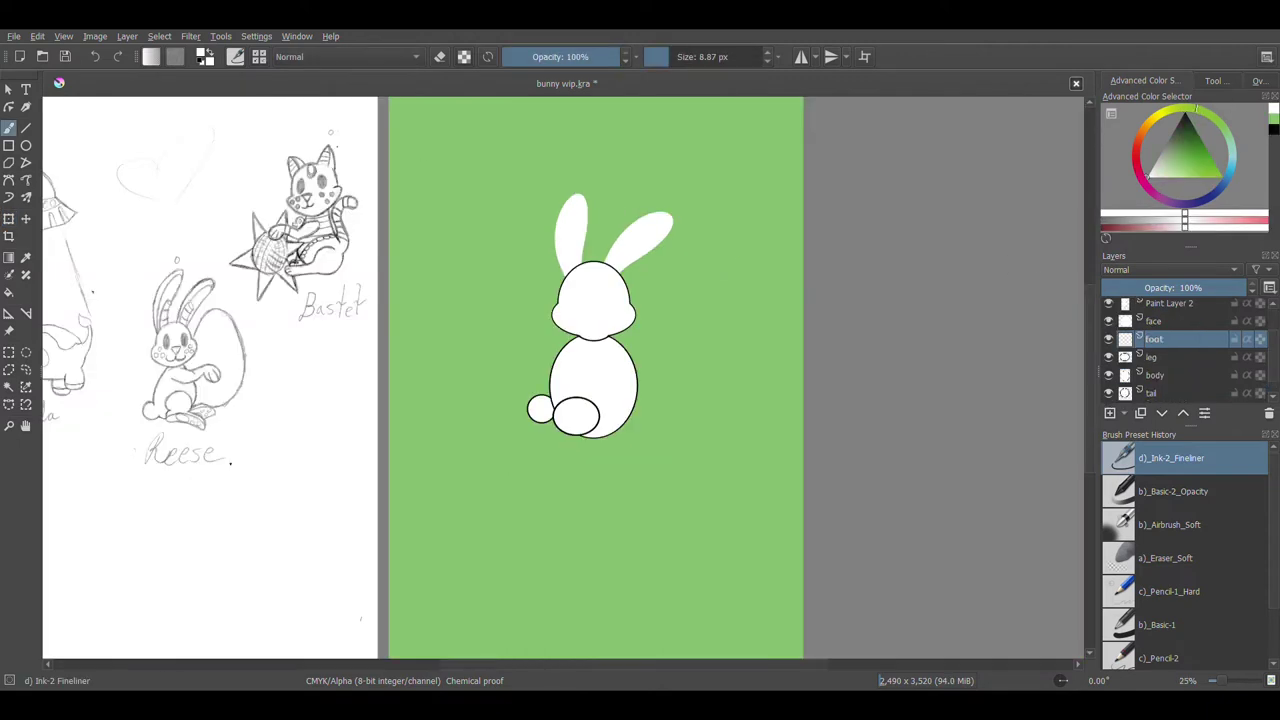
# Set up the Freehand Path tool in black for the foot layer and study the feet in the Reese sketch.
pyautogui.click(26, 180)
pyautogui.click(1274, 131)
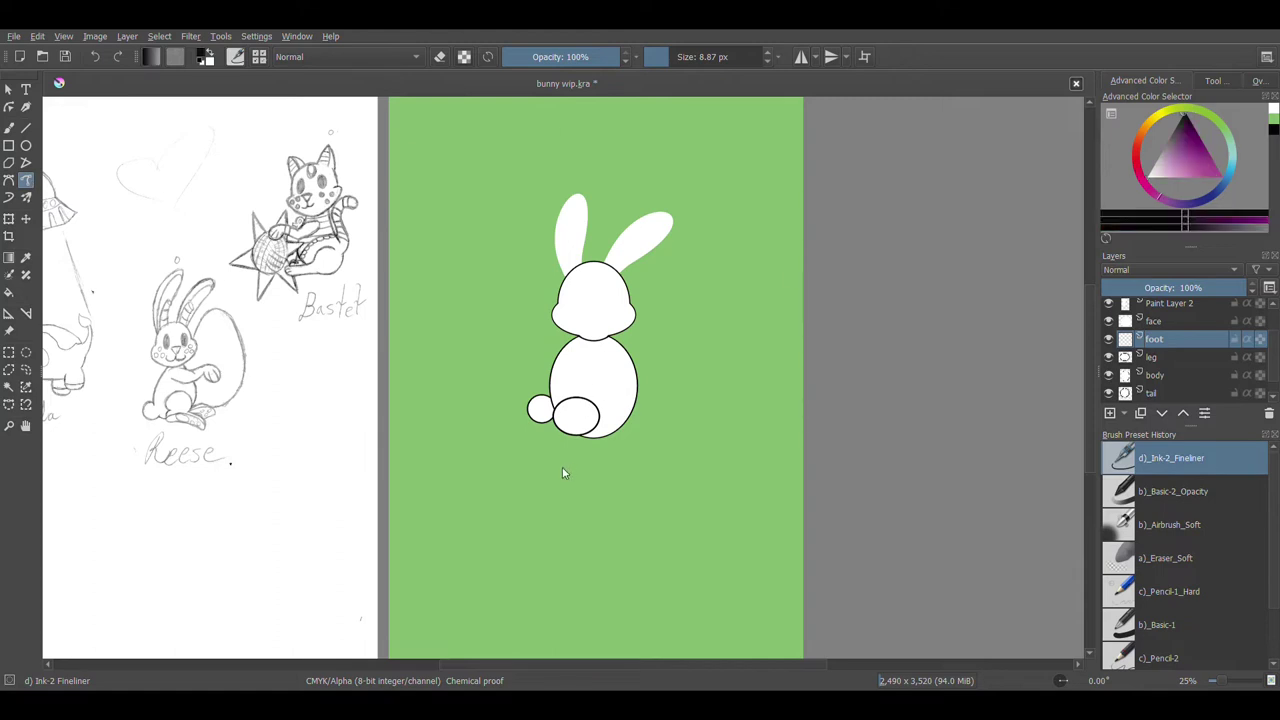
pyautogui.hotkey('ctrl', '+')
pyautogui.moveTo(417, 521); pyautogui.dragTo(570, 519)
pyautogui.press('+')
pyautogui.press('+')
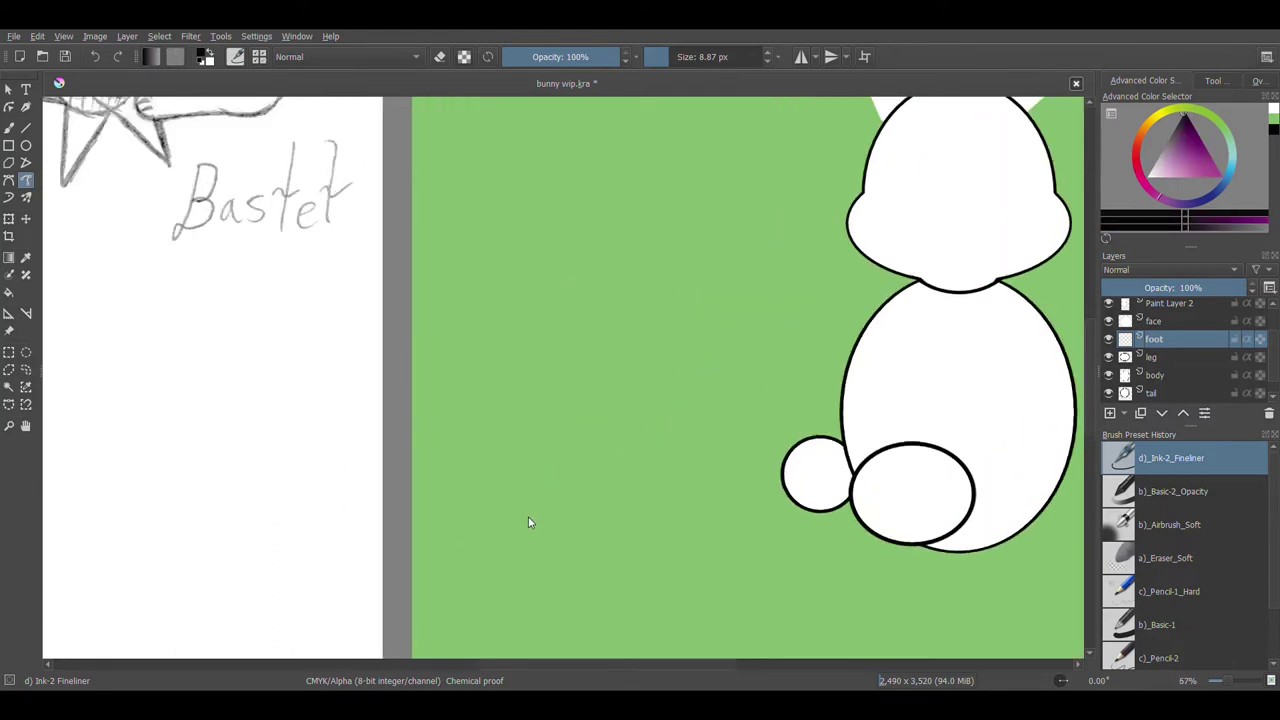
pyautogui.click(26, 425)
pyautogui.moveTo(182, 417); pyautogui.dragTo(683, 360)
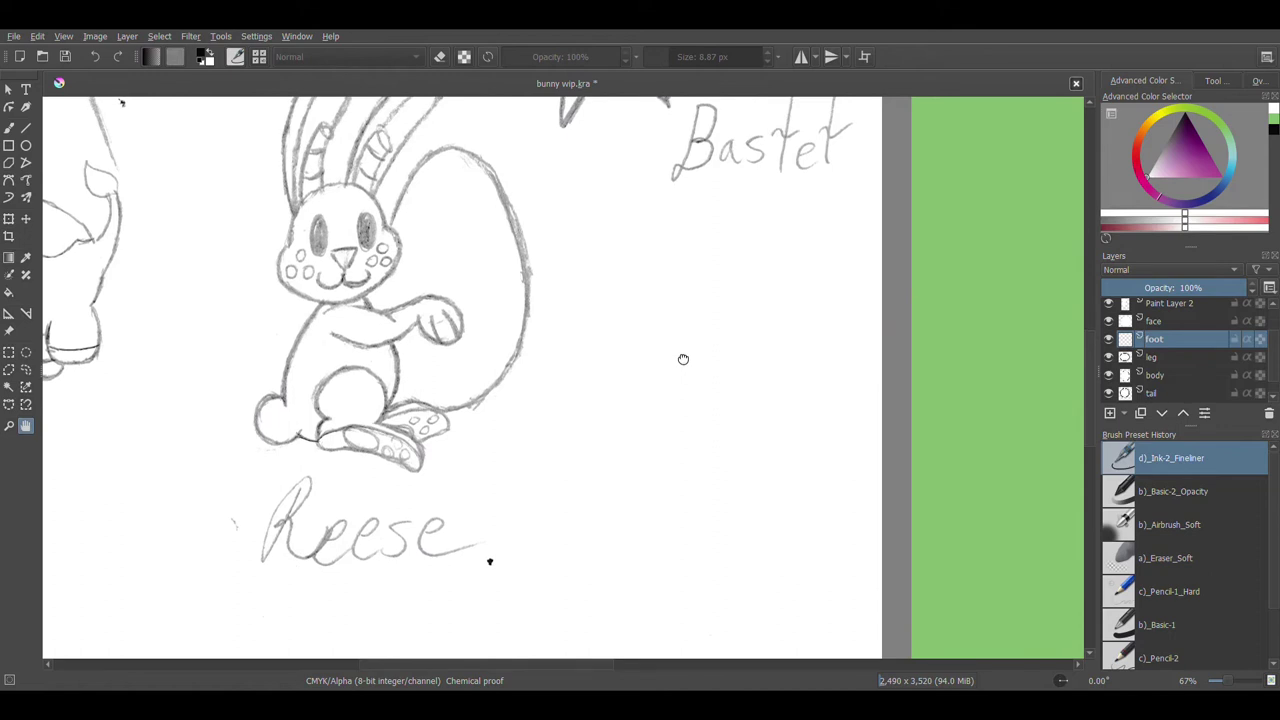
pyautogui.moveTo(589, 358); pyautogui.dragTo(426, 354)
pyautogui.moveTo(717, 397); pyautogui.dragTo(206, 389)
pyautogui.moveTo(615, 414); pyautogui.dragTo(479, 355)
pyautogui.click(26, 180)
pyautogui.moveTo(577, 411)
pyautogui.mouseDown()
pyautogui.moveTo(716, 358)
pyautogui.moveTo(757, 402)
pyautogui.mouseUp()
pyautogui.hotkey('ctrl', 'z')
pyautogui.moveTo(573, 413)
pyautogui.mouseDown()
pyautogui.moveTo(670, 372)
pyautogui.moveTo(747, 384)
pyautogui.moveTo(710, 416)
pyautogui.moveTo(586, 454)
pyautogui.moveTo(582, 402)
pyautogui.moveTo(610, 401)
pyautogui.moveTo(584, 404)
pyautogui.moveTo(689, 353)
pyautogui.moveTo(774, 376)
pyautogui.mouseUp()
pyautogui.hotkey('ctrl', 'z')
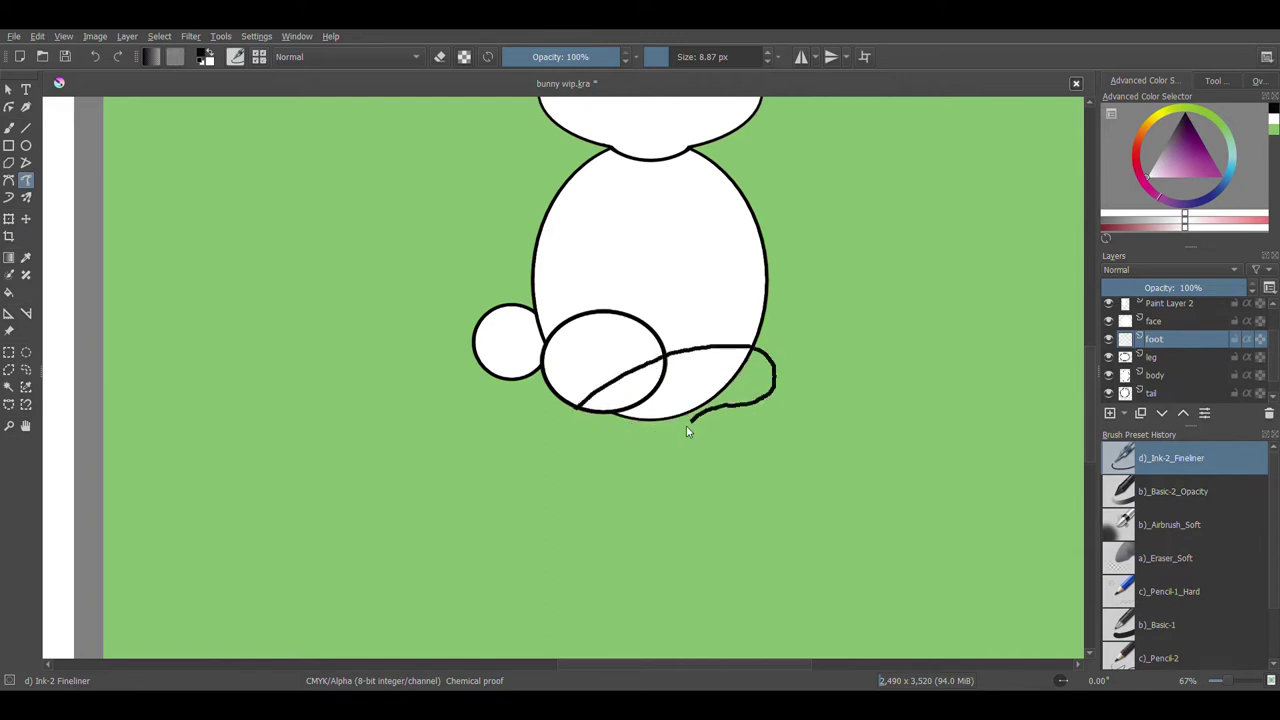
pyautogui.moveTo(673, 444)
pyautogui.mouseDown()
pyautogui.moveTo(596, 395)
pyautogui.moveTo(645, 361)
pyautogui.moveTo(784, 342)
pyautogui.moveTo(771, 389)
pyautogui.moveTo(716, 437)
pyautogui.moveTo(588, 415)
pyautogui.moveTo(739, 328)
pyautogui.moveTo(754, 362)
pyautogui.moveTo(707, 407)
pyautogui.moveTo(620, 445)
pyautogui.moveTo(586, 418)
pyautogui.moveTo(762, 321)
pyautogui.moveTo(772, 363)
pyautogui.moveTo(714, 433)
pyautogui.moveTo(627, 395)
pyautogui.moveTo(694, 338)
pyautogui.moveTo(786, 365)
pyautogui.moveTo(701, 427)
pyautogui.moveTo(613, 417)
pyautogui.moveTo(684, 317)
pyautogui.moveTo(809, 326)
pyautogui.mouseUp()
pyautogui.hotkey('ctrl', 'z')
pyautogui.hotkey('ctrl', 'z')
pyautogui.hotkey('ctrl', 'z')
pyautogui.hotkey('ctrl', 'z')
pyautogui.hotkey('ctrl', 'z')
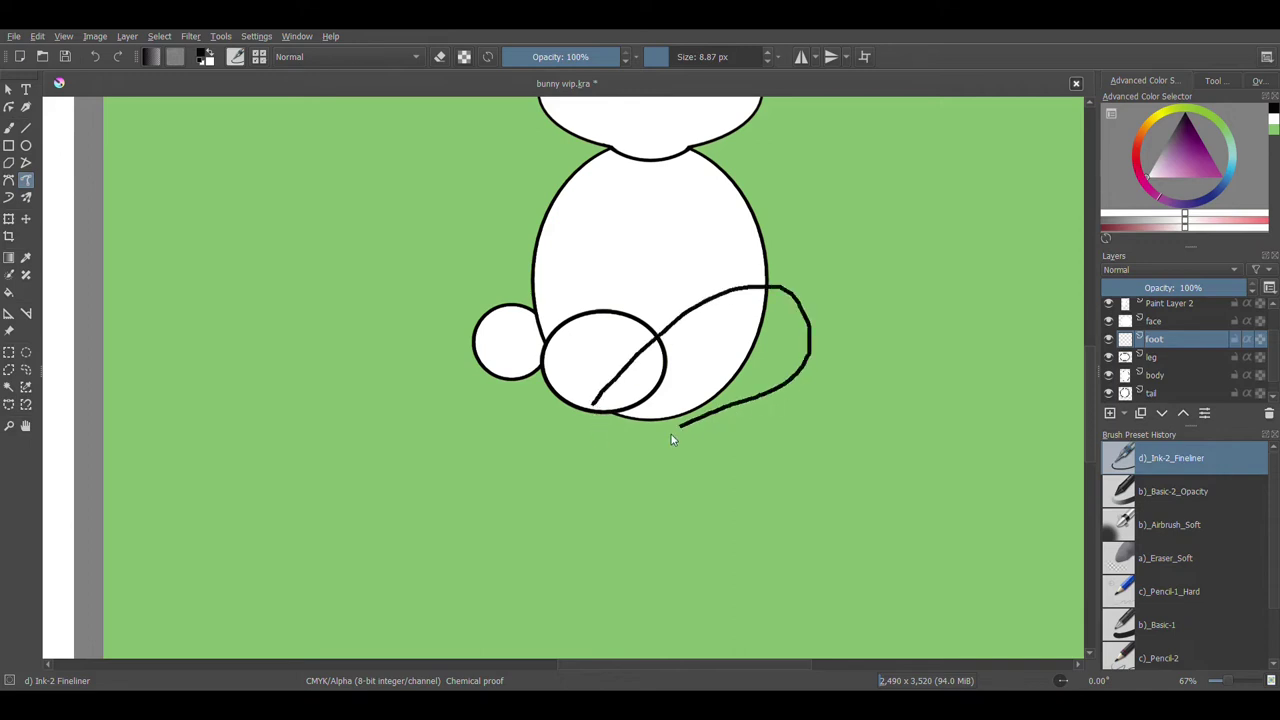
pyautogui.moveTo(661, 446)
pyautogui.mouseDown()
pyautogui.moveTo(595, 405)
pyautogui.moveTo(589, 451)
pyautogui.moveTo(647, 469)
pyautogui.moveTo(788, 358)
pyautogui.moveTo(786, 310)
pyautogui.moveTo(663, 330)
pyautogui.moveTo(606, 393)
pyautogui.moveTo(607, 419)
pyautogui.moveTo(677, 305)
pyautogui.moveTo(799, 325)
pyautogui.mouseUp()
pyautogui.hotkey('ctrl', 'z')
pyautogui.hotkey('ctrl', 'z')
pyautogui.hotkey('ctrl', 'z')
pyautogui.moveTo(595, 390)
pyautogui.mouseDown()
pyautogui.moveTo(773, 296)
pyautogui.moveTo(770, 383)
pyautogui.moveTo(680, 442)
pyautogui.moveTo(588, 442)
pyautogui.moveTo(625, 402)
pyautogui.moveTo(610, 373)
pyautogui.moveTo(744, 320)
pyautogui.moveTo(622, 449)
pyautogui.moveTo(613, 384)
pyautogui.moveTo(673, 326)
pyautogui.moveTo(733, 349)
pyautogui.moveTo(698, 397)
pyautogui.moveTo(608, 435)
pyautogui.moveTo(588, 400)
pyautogui.moveTo(594, 442)
pyautogui.moveTo(640, 443)
pyautogui.mouseUp()
pyautogui.hotkey('ctrl', 'z')
pyautogui.hotkey('ctrl', 'z')
pyautogui.hotkey('ctrl', 'z')
pyautogui.moveTo(592, 404)
pyautogui.mouseDown()
pyautogui.moveTo(683, 337)
pyautogui.moveTo(744, 357)
pyautogui.moveTo(647, 440)
pyautogui.moveTo(631, 440)
pyautogui.moveTo(640, 346)
pyautogui.moveTo(719, 327)
pyautogui.moveTo(733, 371)
pyautogui.moveTo(678, 414)
pyautogui.mouseUp()
pyautogui.hotkey('ctrl', 'z')
pyautogui.hotkey('ctrl', 'z')
# Draw a long, rounded black foot outline slanting upward from below the leg across the body's lower edge.
pyautogui.moveTo(586, 412)
pyautogui.mouseDown()
pyautogui.moveTo(740, 315)
pyautogui.moveTo(758, 382)
pyautogui.moveTo(634, 440)
pyautogui.mouseUp()
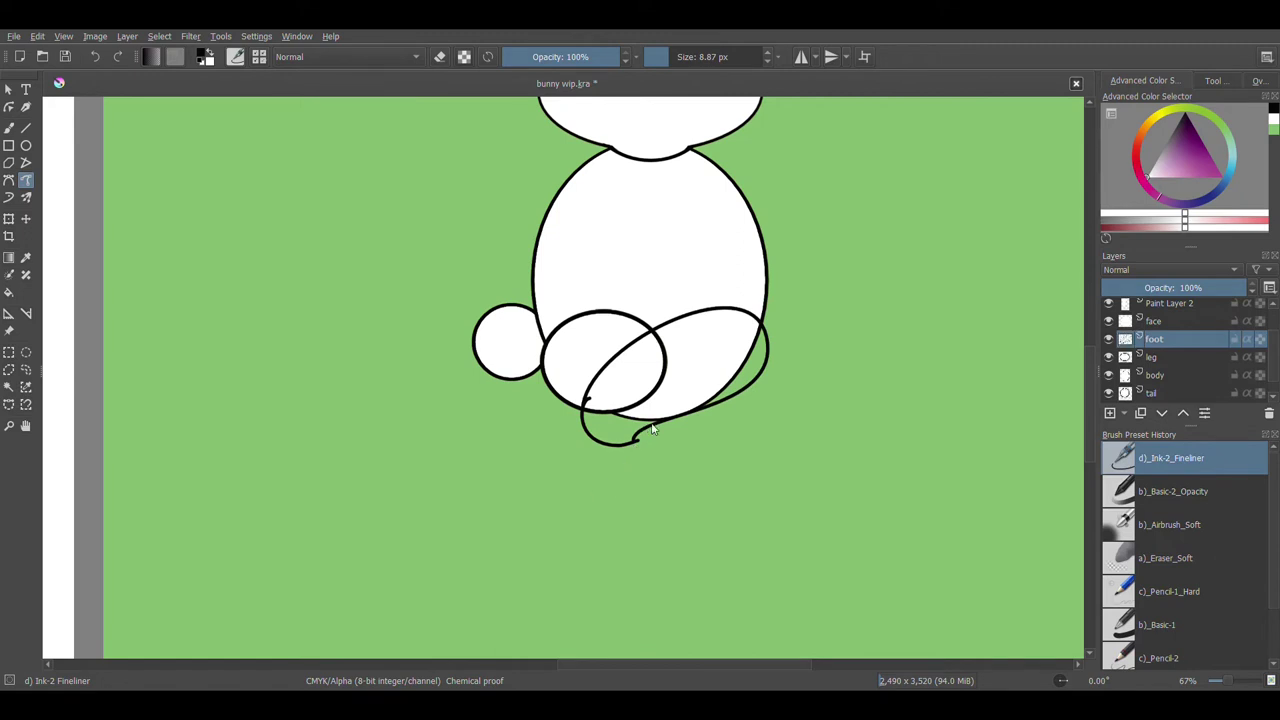
pyautogui.moveTo(668, 421); pyautogui.dragTo(574, 446)
pyautogui.hotkey('ctrl', 'z')
pyautogui.moveTo(658, 422); pyautogui.dragTo(586, 430)
pyautogui.hotkey('ctrl', 'z')
# Erase the stray line ends around the heel with a 15.63 px eraser, and fill the foot white.
pyautogui.click(8, 127)
pyautogui.click(440, 59)
pyautogui.click(673, 61)
pyautogui.scroll(2, 598, 401)
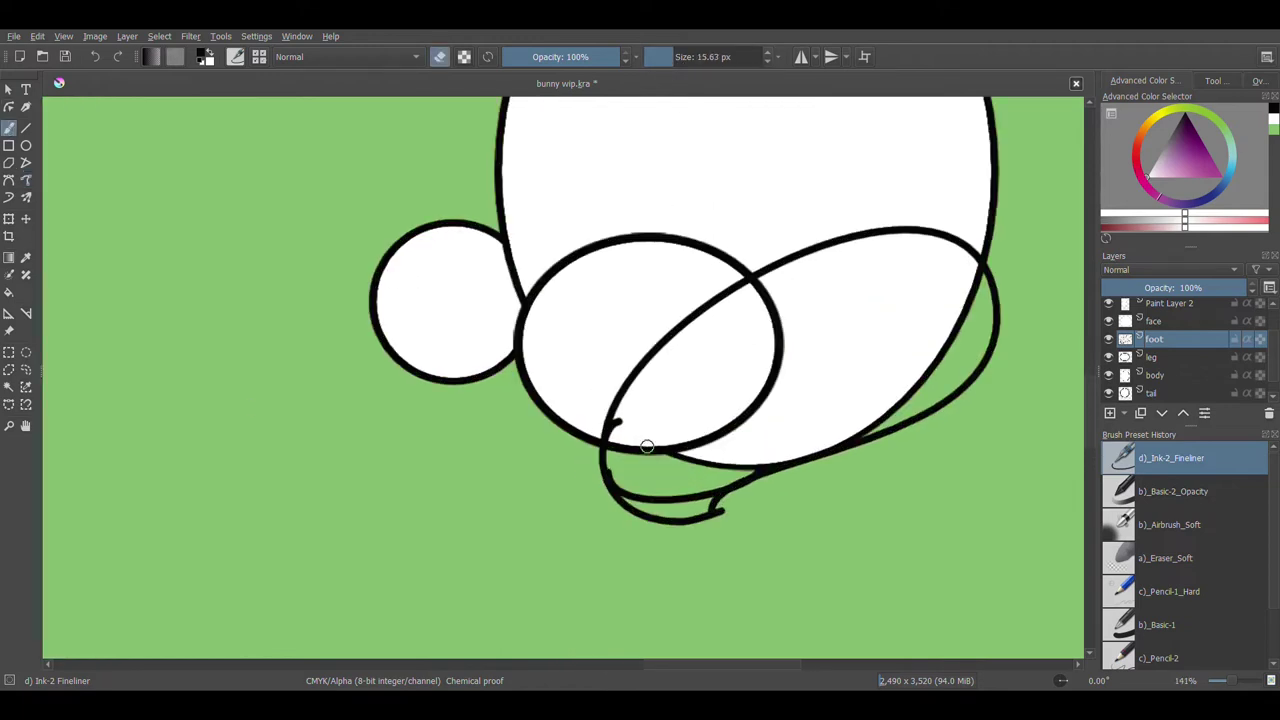
pyautogui.moveTo(630, 416); pyautogui.dragTo(619, 433)
pyautogui.moveTo(720, 508)
pyautogui.mouseDown()
pyautogui.moveTo(651, 517)
pyautogui.moveTo(620, 506)
pyautogui.mouseUp()
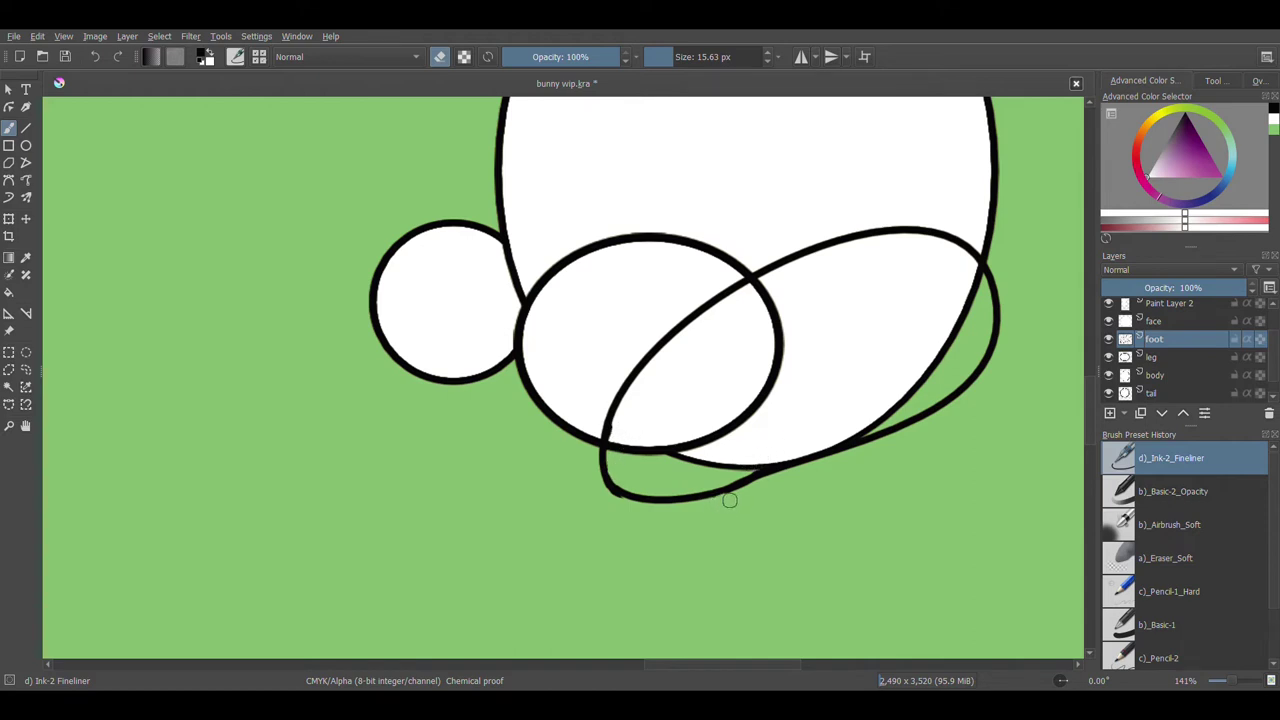
pyautogui.click(8, 292)
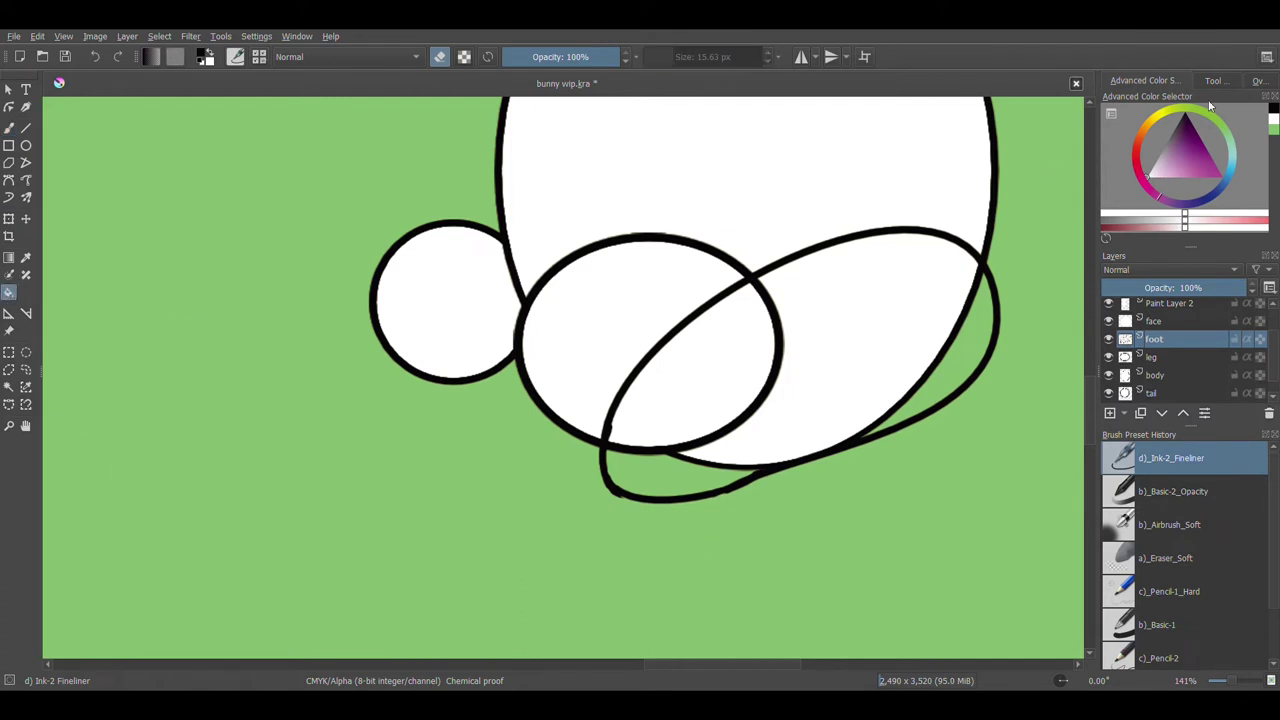
pyautogui.click(965, 305)
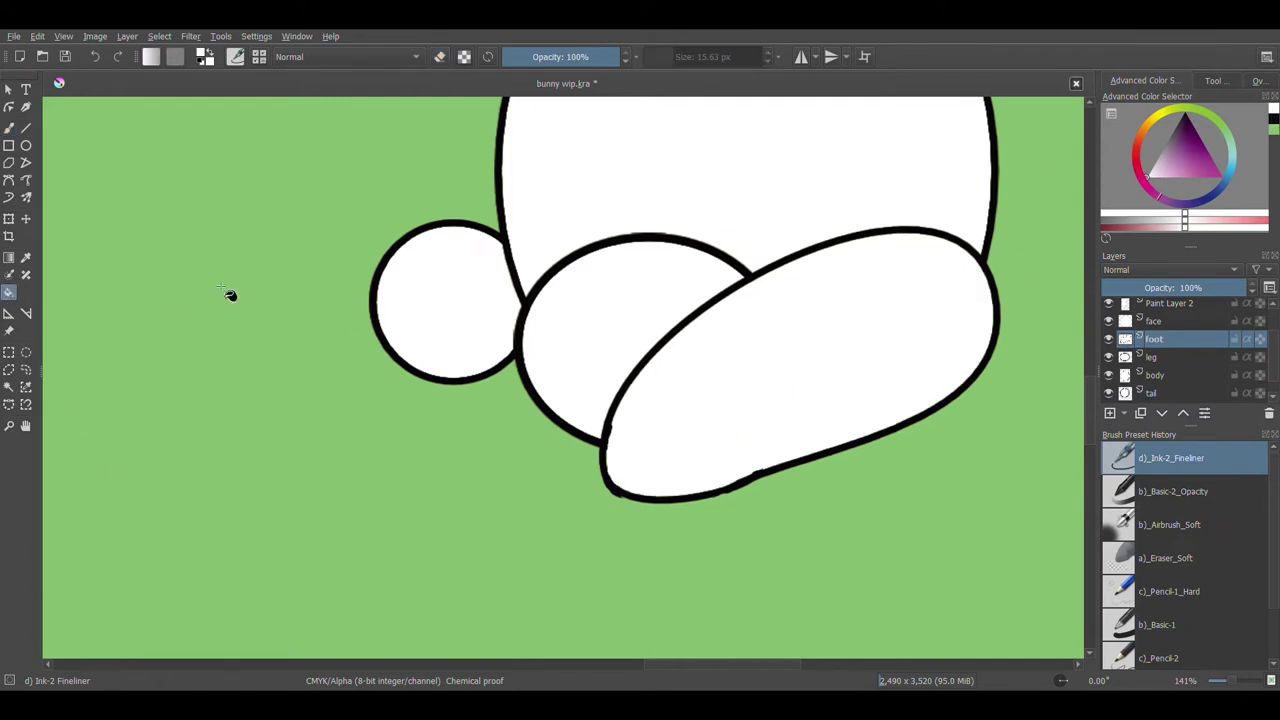
# Erase the foot's lower outline from the heel to the toe, trimming the sole into a slimmer shape.
pyautogui.press('b')
pyautogui.press('e')
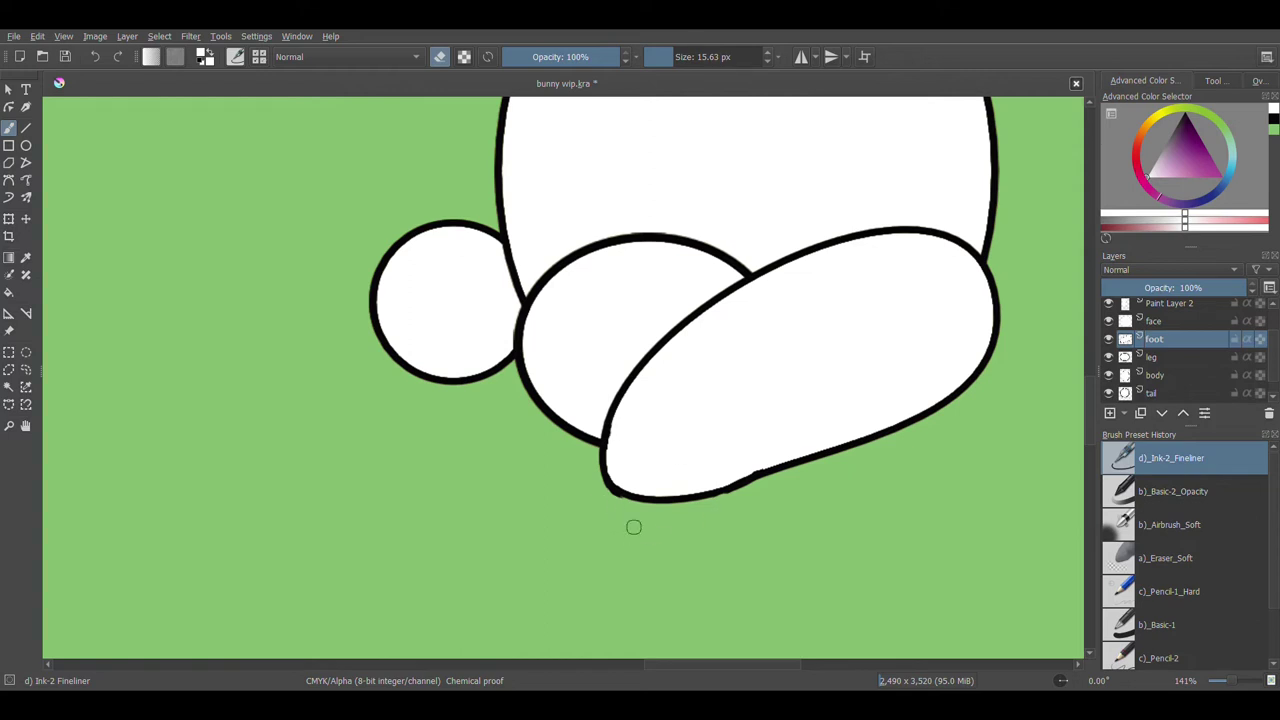
pyautogui.moveTo(772, 469)
pyautogui.mouseDown()
pyautogui.moveTo(685, 503)
pyautogui.moveTo(620, 489)
pyautogui.moveTo(688, 498)
pyautogui.moveTo(925, 413)
pyautogui.mouseUp()
pyautogui.moveTo(605, 481)
pyautogui.mouseDown()
pyautogui.moveTo(657, 494)
pyautogui.moveTo(723, 480)
pyautogui.moveTo(862, 411)
pyautogui.moveTo(944, 396)
pyautogui.moveTo(814, 447)
pyautogui.moveTo(907, 419)
pyautogui.moveTo(954, 392)
pyautogui.moveTo(906, 400)
pyautogui.moveTo(978, 381)
pyautogui.moveTo(985, 367)
pyautogui.moveTo(902, 407)
pyautogui.moveTo(969, 380)
pyautogui.moveTo(995, 354)
pyautogui.moveTo(910, 401)
pyautogui.moveTo(970, 376)
pyautogui.moveTo(1011, 322)
pyautogui.mouseUp()
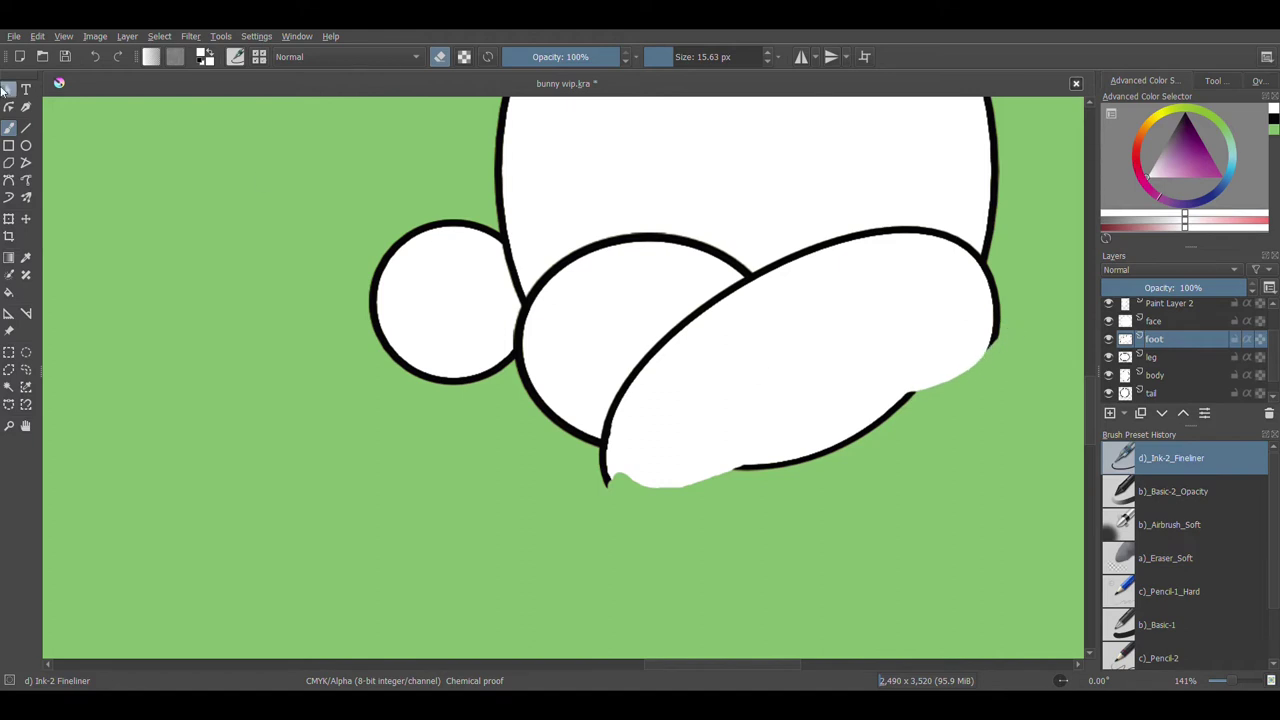
# Turn off erasing and set the Freehand Path tool to a black 8.48 px stroke.
pyautogui.click(440, 57)
pyautogui.click(26, 180)
pyautogui.moveTo(604, 474); pyautogui.dragTo(645, 518)
pyautogui.hotkey('ctrl', 'z')
pyautogui.click(663, 60)
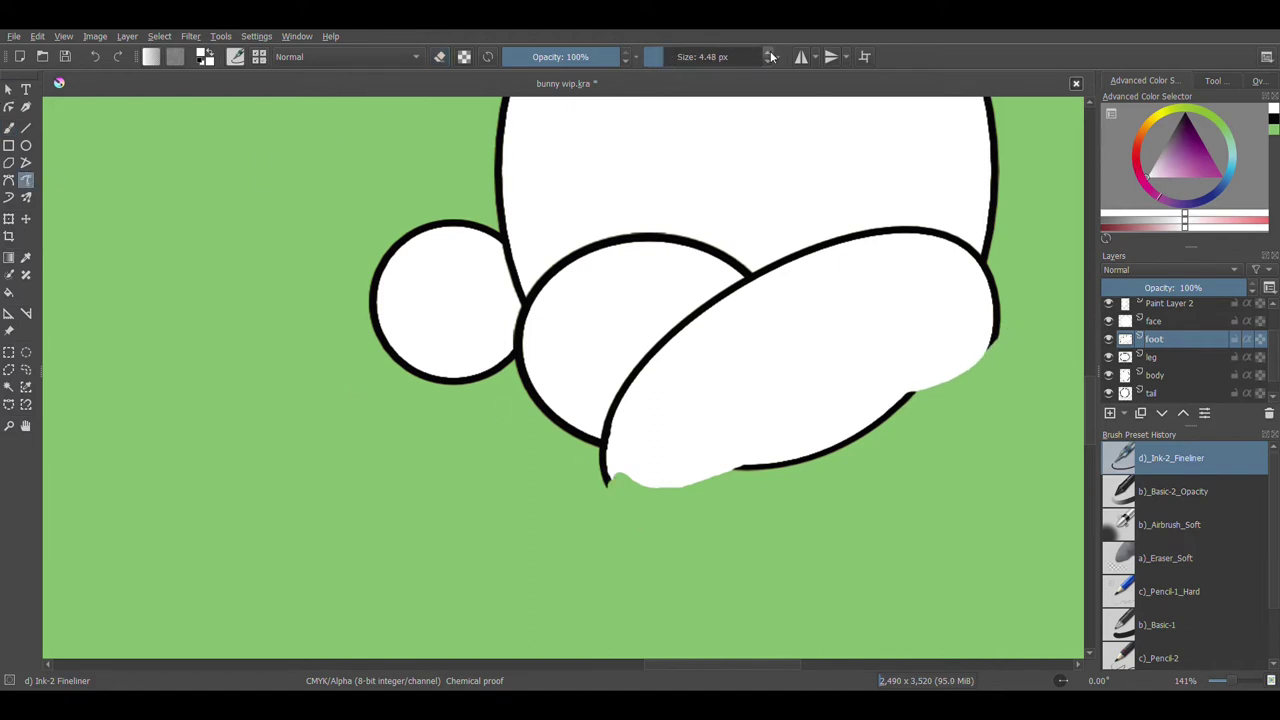
pyautogui.press('d')
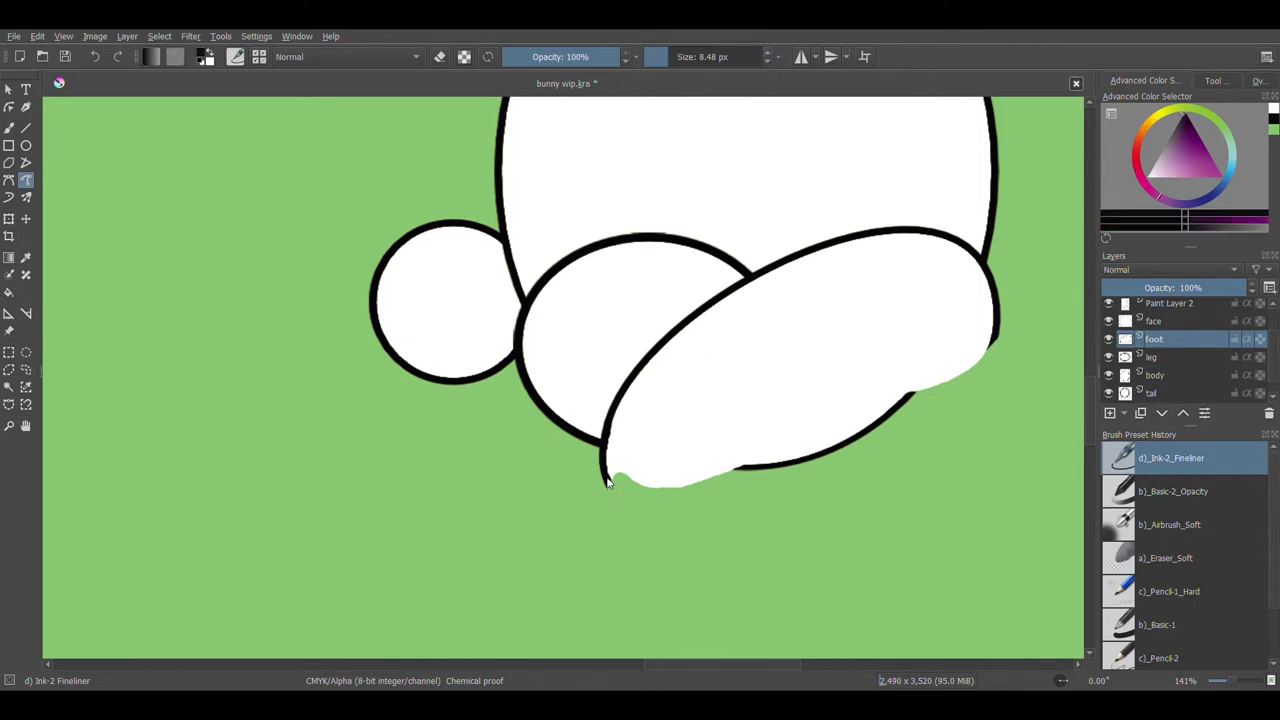
pyautogui.moveTo(607, 481)
pyautogui.mouseDown()
pyautogui.moveTo(661, 508)
pyautogui.moveTo(841, 418)
pyautogui.moveTo(933, 394)
pyautogui.moveTo(996, 340)
pyautogui.moveTo(946, 387)
pyautogui.moveTo(811, 400)
pyautogui.moveTo(673, 488)
pyautogui.moveTo(609, 483)
pyautogui.moveTo(629, 502)
pyautogui.moveTo(677, 506)
pyautogui.moveTo(845, 409)
pyautogui.moveTo(966, 392)
pyautogui.moveTo(982, 365)
pyautogui.mouseUp()
pyautogui.hotkey('ctrl', 'z')
pyautogui.hotkey('ctrl', 'z')
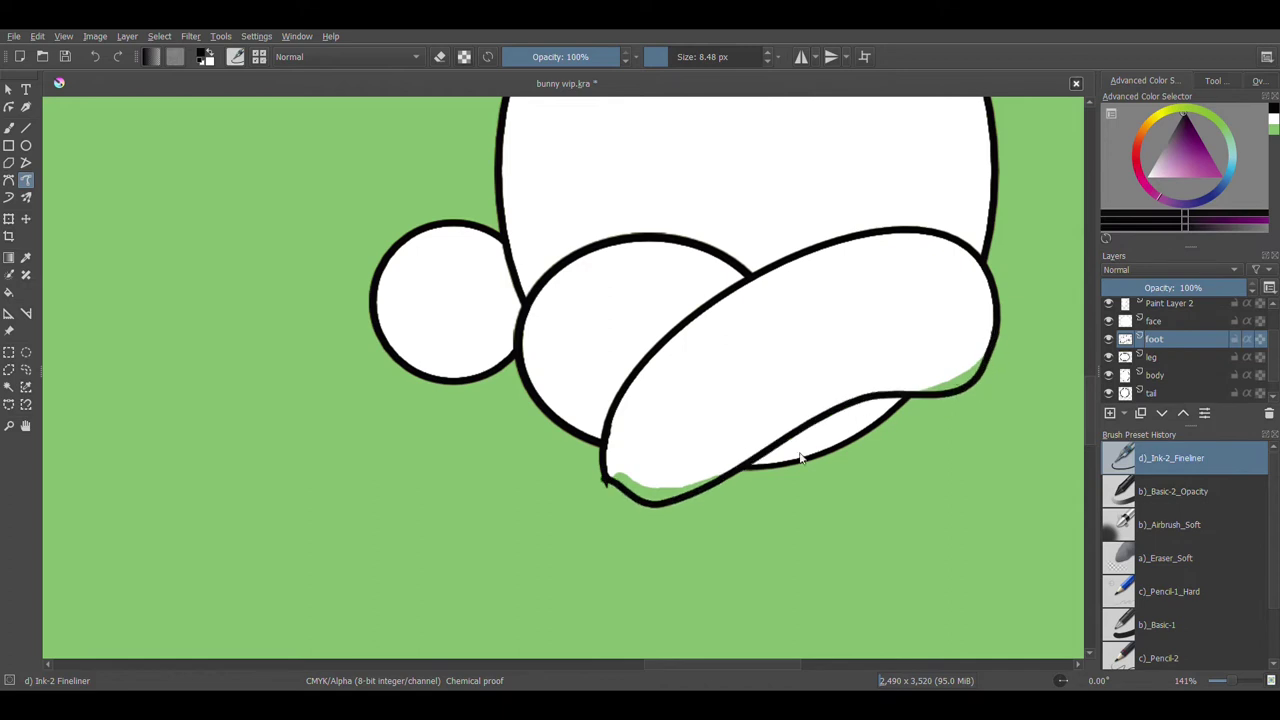
pyautogui.hotkey('ctrl', 'z')
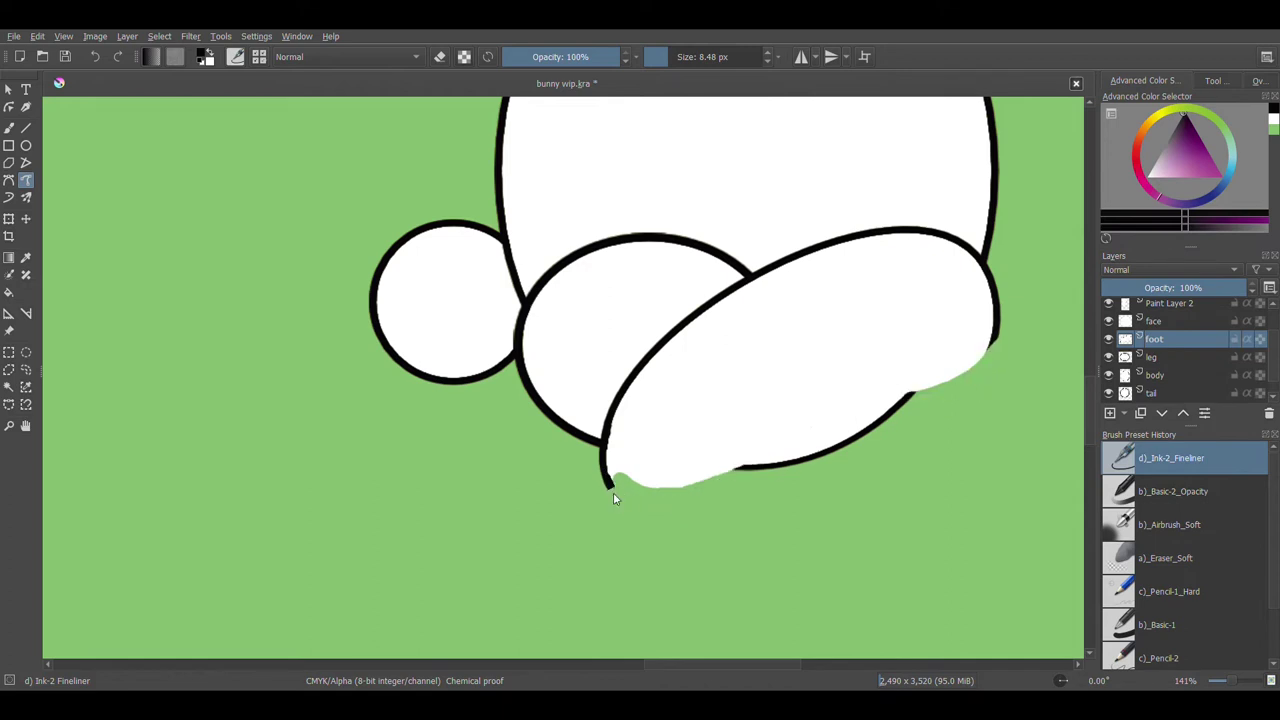
pyautogui.moveTo(730, 484)
pyautogui.mouseDown()
pyautogui.moveTo(836, 419)
pyautogui.moveTo(965, 383)
pyautogui.moveTo(998, 338)
pyautogui.mouseUp()
pyautogui.hotkey('ctrl', 'z')
pyautogui.hotkey('ctrl', 'z')
pyautogui.moveTo(612, 490)
pyautogui.mouseDown()
pyautogui.moveTo(791, 426)
pyautogui.moveTo(963, 395)
pyautogui.moveTo(993, 347)
pyautogui.mouseUp()
pyautogui.hotkey('ctrl', 'z')
pyautogui.hotkey('ctrl', 'z')
pyautogui.moveTo(933, 398)
pyautogui.mouseDown()
pyautogui.moveTo(842, 412)
pyautogui.moveTo(660, 501)
pyautogui.moveTo(612, 488)
pyautogui.mouseUp()
pyautogui.hotkey('ctrl', 'z')
pyautogui.hotkey('ctrl', 'z')
# Repaint the foot's lower outline freehand with the black brush, arching the sole between heel and toe.
pyautogui.press('b')
pyautogui.moveTo(605, 482)
pyautogui.mouseDown()
pyautogui.moveTo(634, 507)
pyautogui.moveTo(686, 495)
pyautogui.moveTo(780, 441)
pyautogui.moveTo(966, 388)
pyautogui.moveTo(992, 342)
pyautogui.moveTo(982, 362)
pyautogui.moveTo(818, 421)
pyautogui.moveTo(707, 485)
pyautogui.moveTo(645, 503)
pyautogui.moveTo(604, 480)
pyautogui.moveTo(622, 497)
pyautogui.moveTo(660, 496)
pyautogui.moveTo(812, 428)
pyautogui.moveTo(930, 400)
pyautogui.moveTo(979, 359)
pyautogui.moveTo(923, 390)
pyautogui.moveTo(787, 424)
pyautogui.moveTo(685, 490)
pyautogui.moveTo(618, 497)
pyautogui.mouseUp()
pyautogui.hotkey('ctrl', 'z')
pyautogui.hotkey('ctrl', 'z')
pyautogui.hotkey('ctrl', 'z')
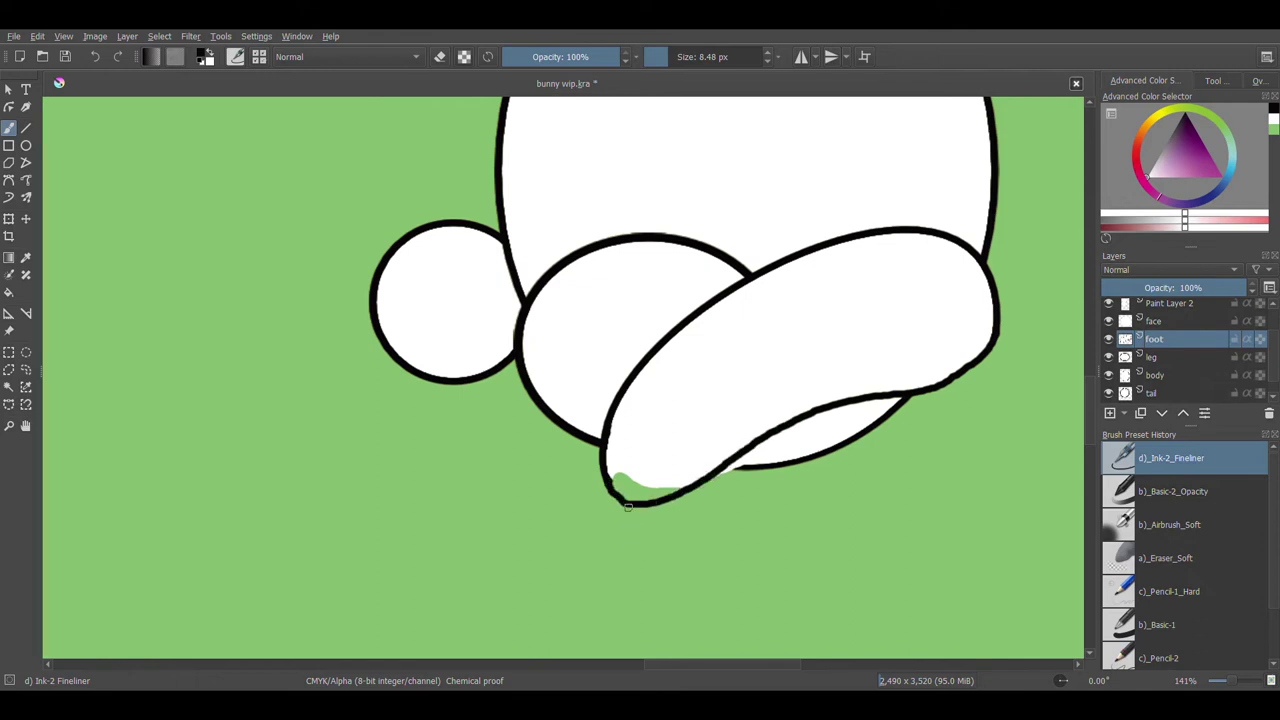
# Erase the uneven heel section of the foot outline and repaint it as a smooth rounded black curve.
pyautogui.moveTo(604, 490)
pyautogui.mouseDown()
pyautogui.moveTo(645, 511)
pyautogui.moveTo(680, 484)
pyautogui.mouseUp()
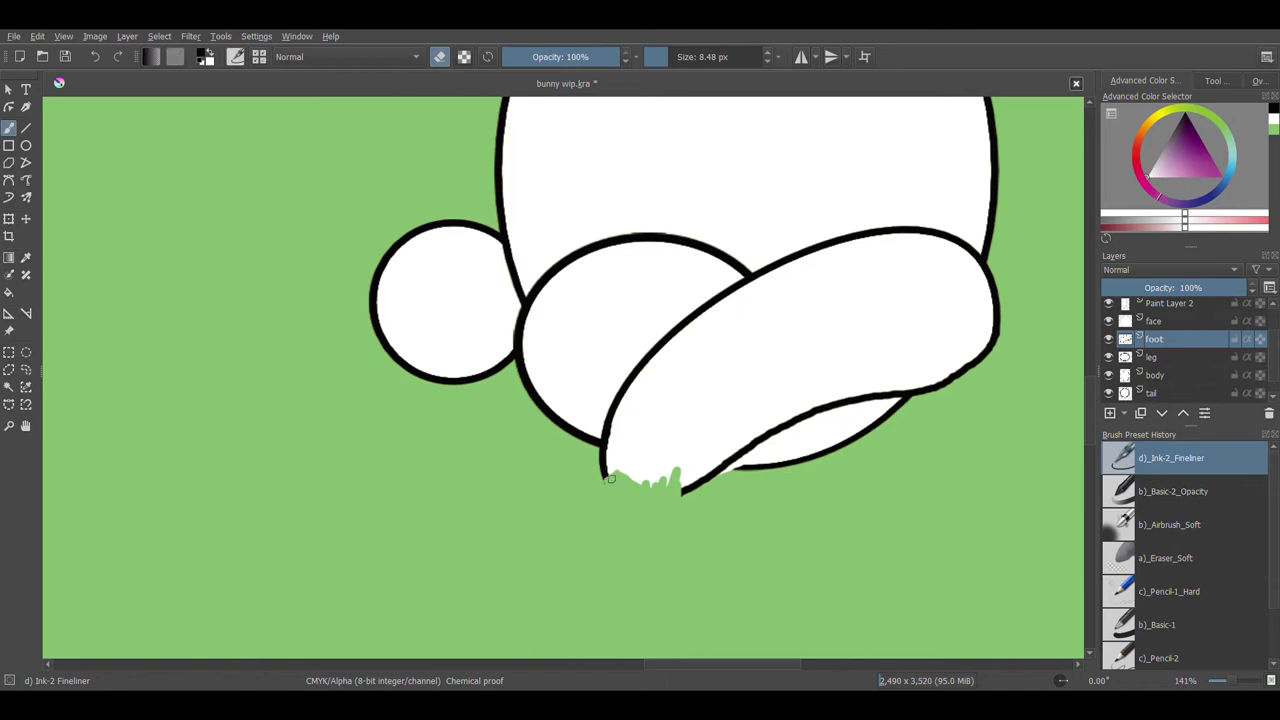
pyautogui.click(440, 57)
pyautogui.moveTo(607, 486)
pyautogui.mouseDown()
pyautogui.moveTo(634, 508)
pyautogui.moveTo(680, 493)
pyautogui.moveTo(647, 504)
pyautogui.moveTo(604, 476)
pyautogui.moveTo(640, 497)
pyautogui.moveTo(686, 489)
pyautogui.mouseUp()
pyautogui.hotkey('ctrl', 'z')
pyautogui.hotkey('ctrl', 'z')
pyautogui.hotkey('ctrl', 'z')
pyautogui.moveTo(603, 474)
pyautogui.mouseDown()
pyautogui.moveTo(652, 499)
pyautogui.moveTo(686, 490)
pyautogui.mouseUp()
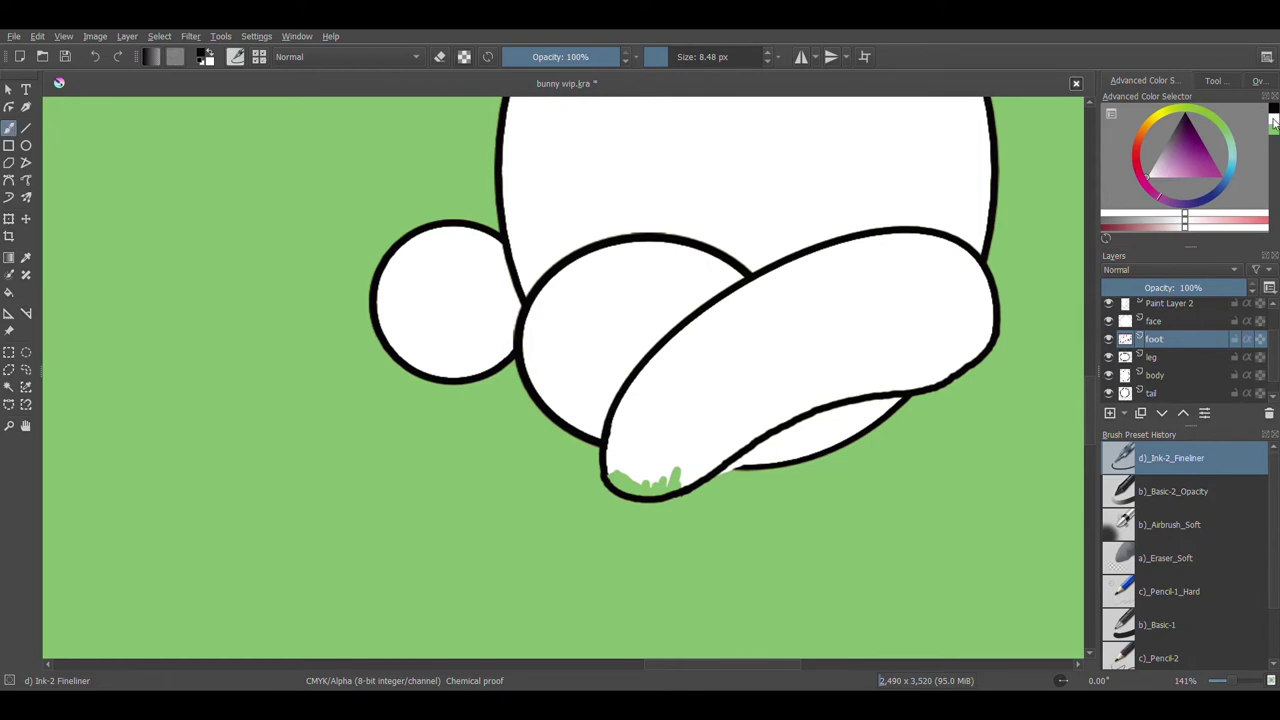
# Paint the unfilled area inside the heel white with a 32.22 px brush.
pyautogui.click(1274, 124)
pyautogui.click(681, 60)
pyautogui.moveTo(623, 445)
pyautogui.mouseDown()
pyautogui.moveTo(631, 477)
pyautogui.moveTo(622, 469)
pyautogui.moveTo(666, 480)
pyautogui.moveTo(684, 468)
pyautogui.moveTo(629, 481)
pyautogui.moveTo(656, 466)
pyautogui.moveTo(621, 464)
pyautogui.moveTo(637, 481)
pyautogui.moveTo(695, 460)
pyautogui.mouseUp()
pyautogui.hotkey('ctrl', 'z')
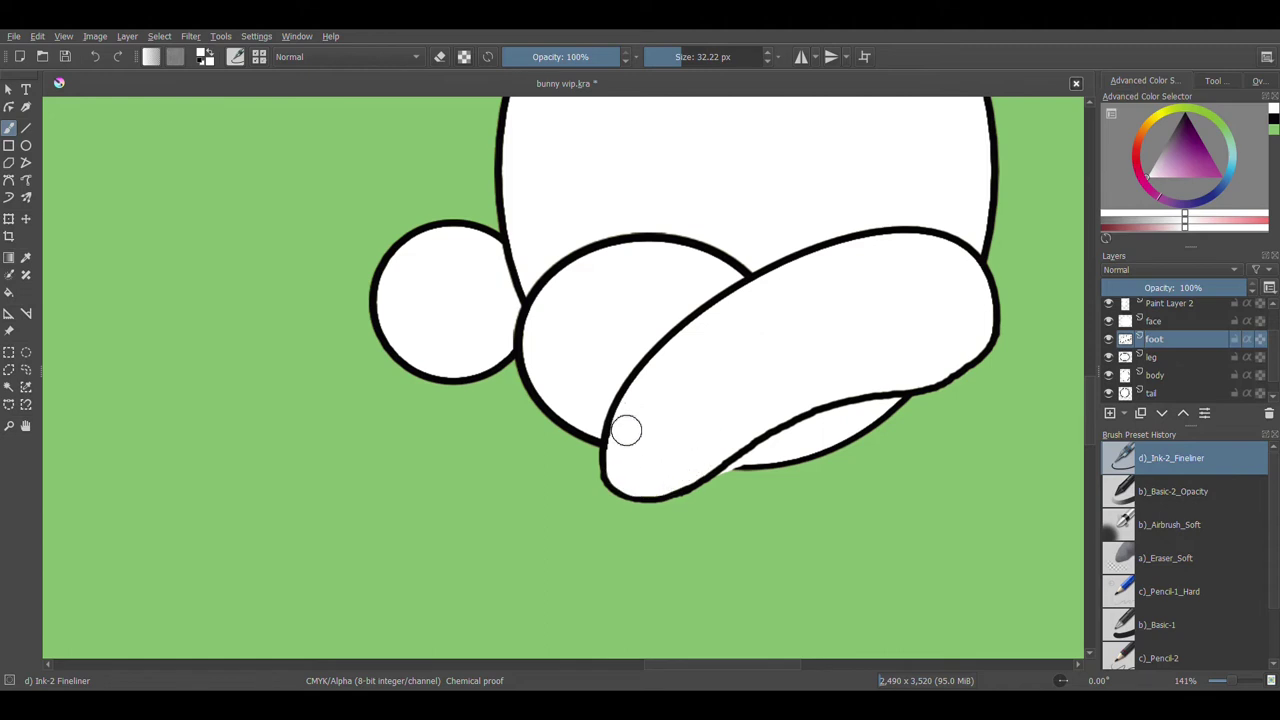
# Try to stretch the oval on the leg layer into a taller, rounder shape with the Transform tool.
pyautogui.scroll(-5, 937, 337)
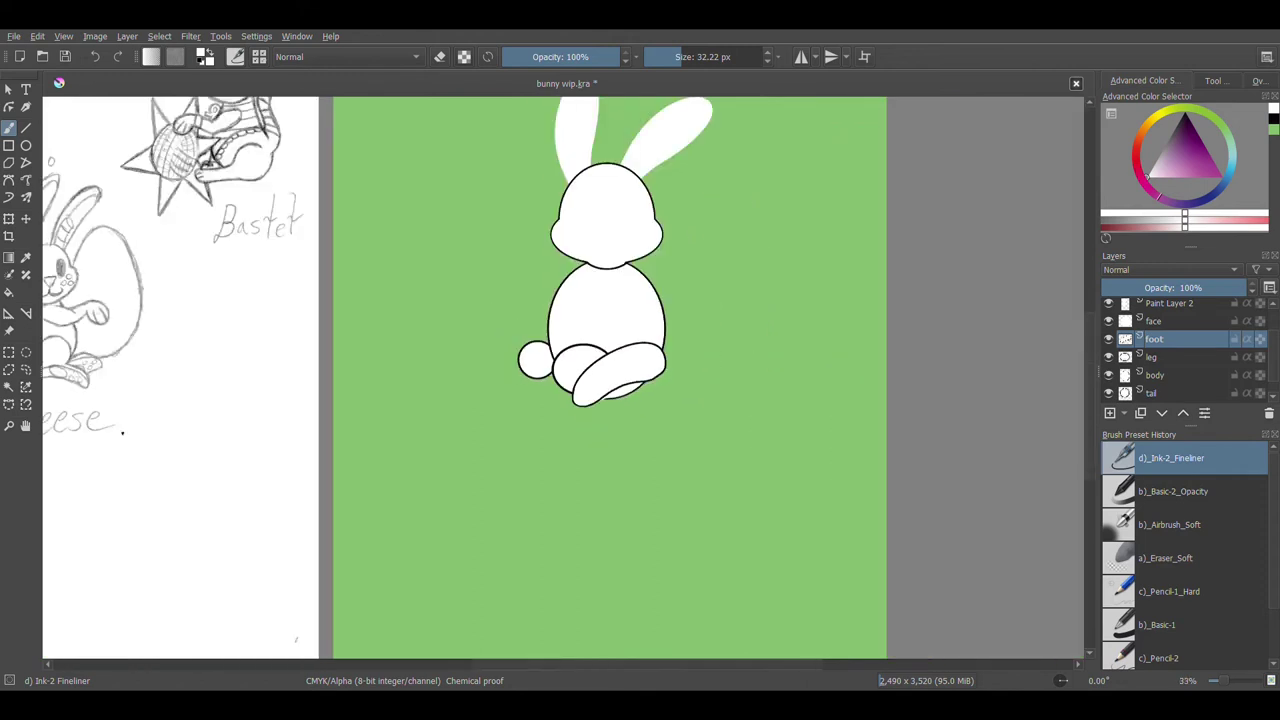
pyautogui.click(25, 426)
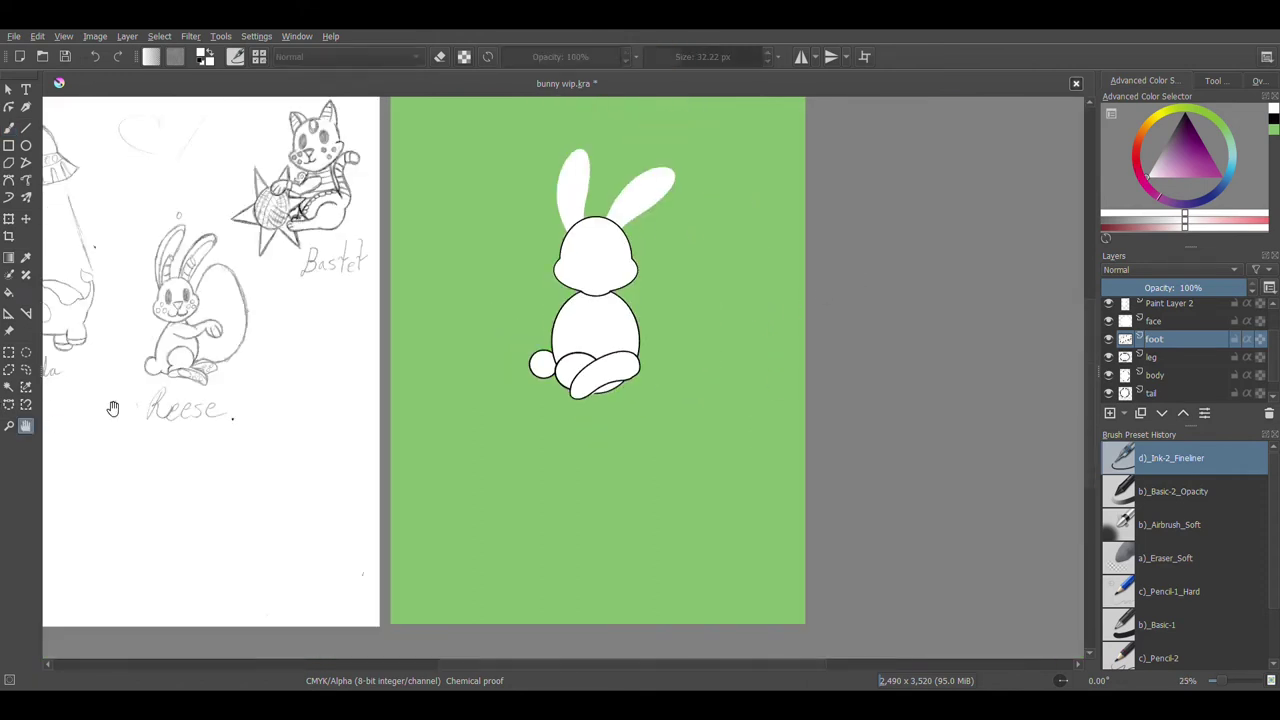
pyautogui.moveTo(433, 300); pyautogui.dragTo(557, 380)
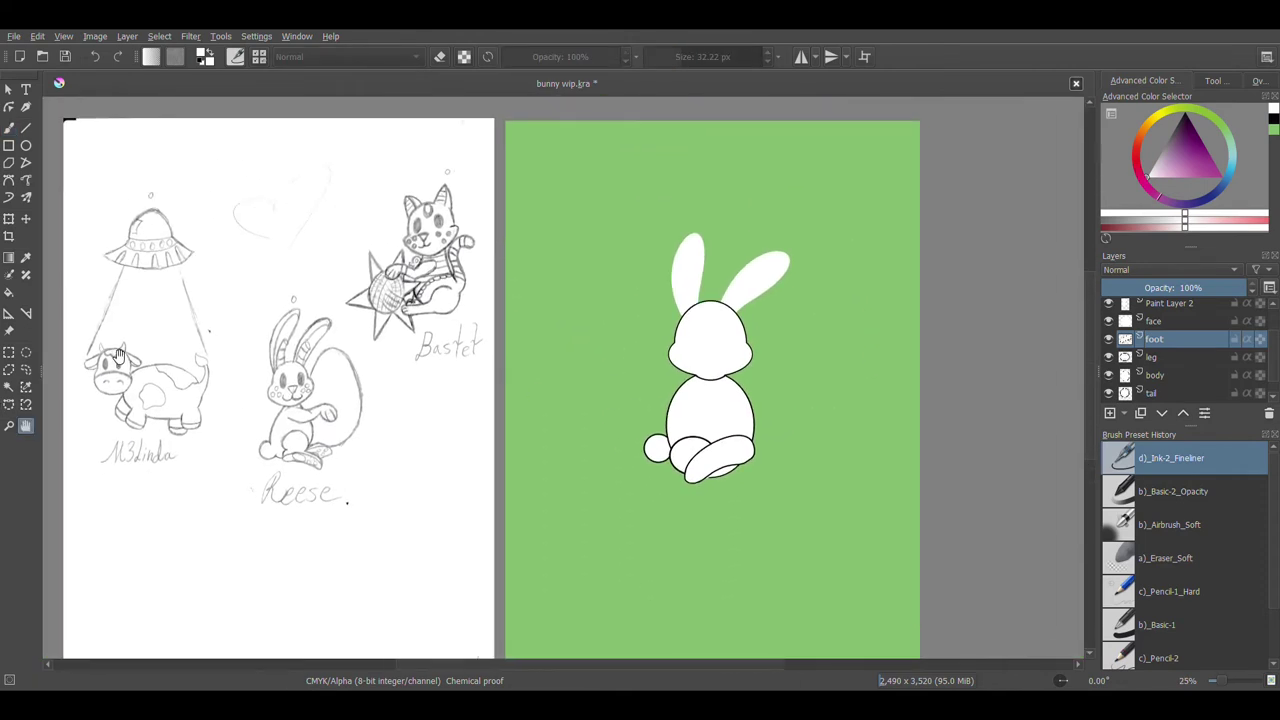
pyautogui.click(1158, 358)
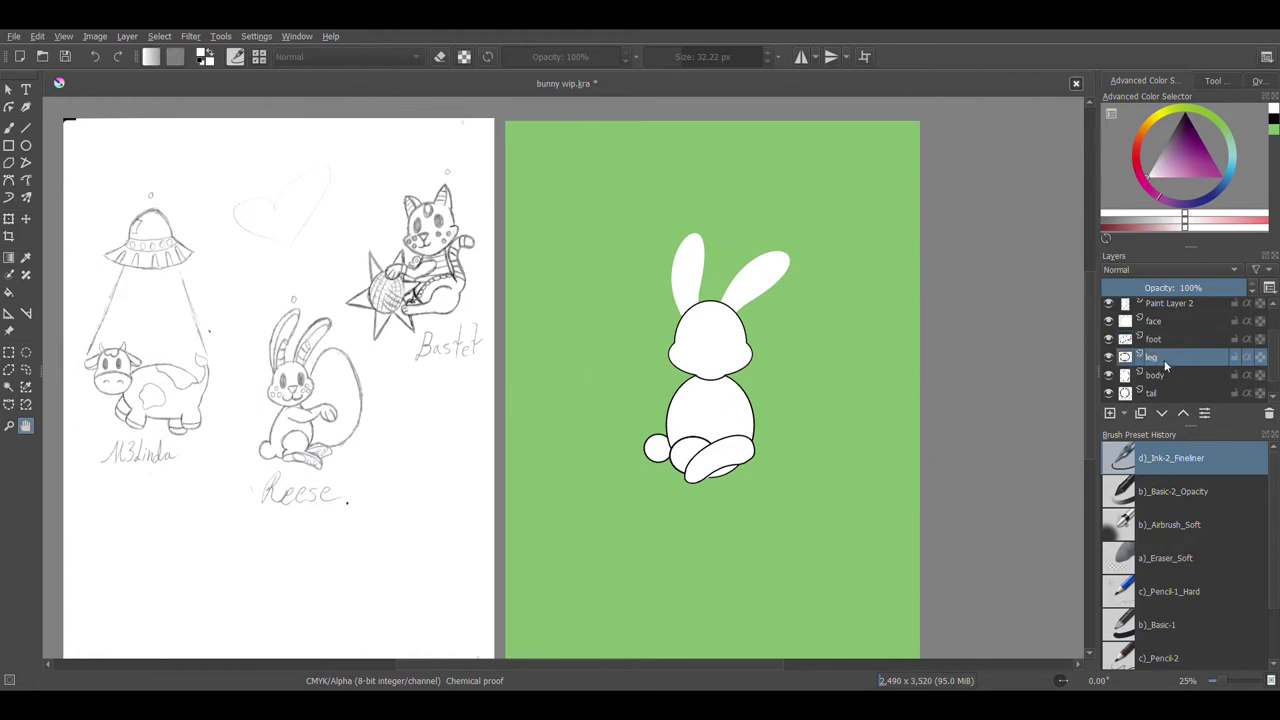
pyautogui.click(9, 218)
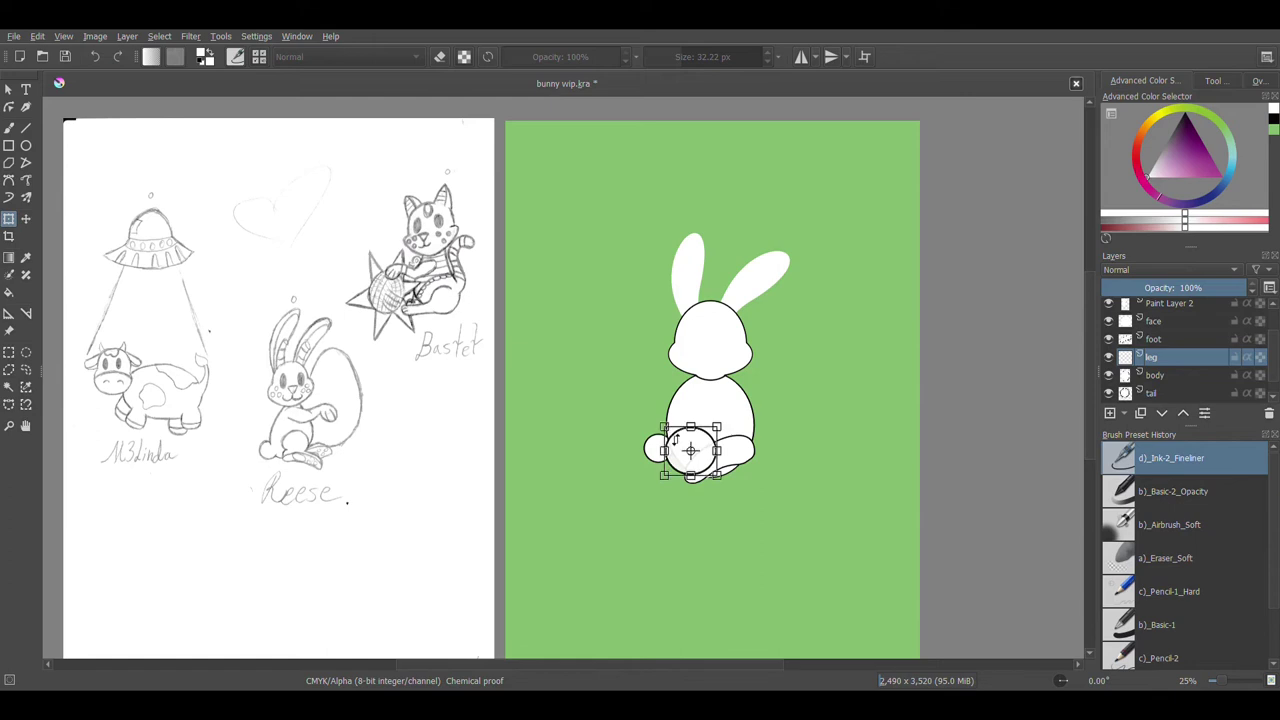
pyautogui.press('b')
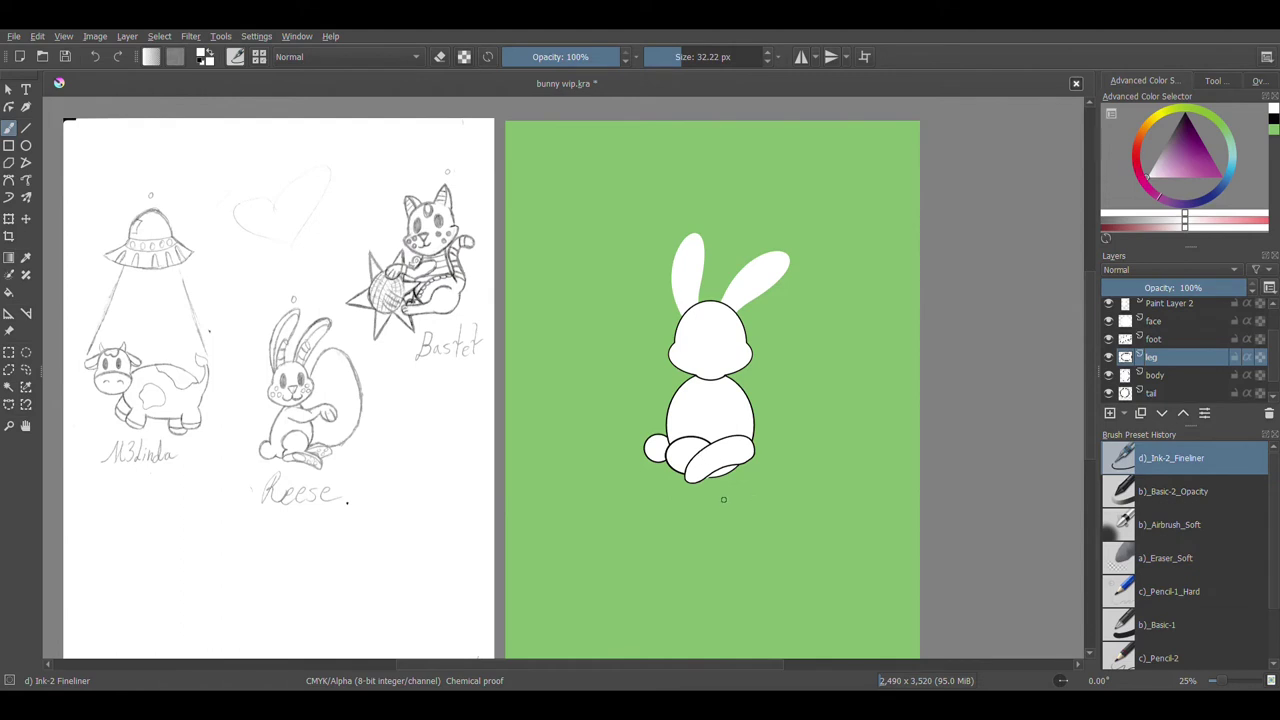
# Erase the stray white paint spilling past the sole's outline on the foot layer with the 32.22 px eraser.
pyautogui.hotkey('ctrl', '+')
pyautogui.hotkey('ctrl', '+')
pyautogui.hotkey('ctrl', '+')
pyautogui.hotkey('ctrl', '+')
pyautogui.moveTo(955, 597)
pyautogui.mouseDown()
pyautogui.moveTo(744, 449)
pyautogui.moveTo(436, 290)
pyautogui.mouseUp()
pyautogui.moveTo(797, 531); pyautogui.dragTo(751, 522)
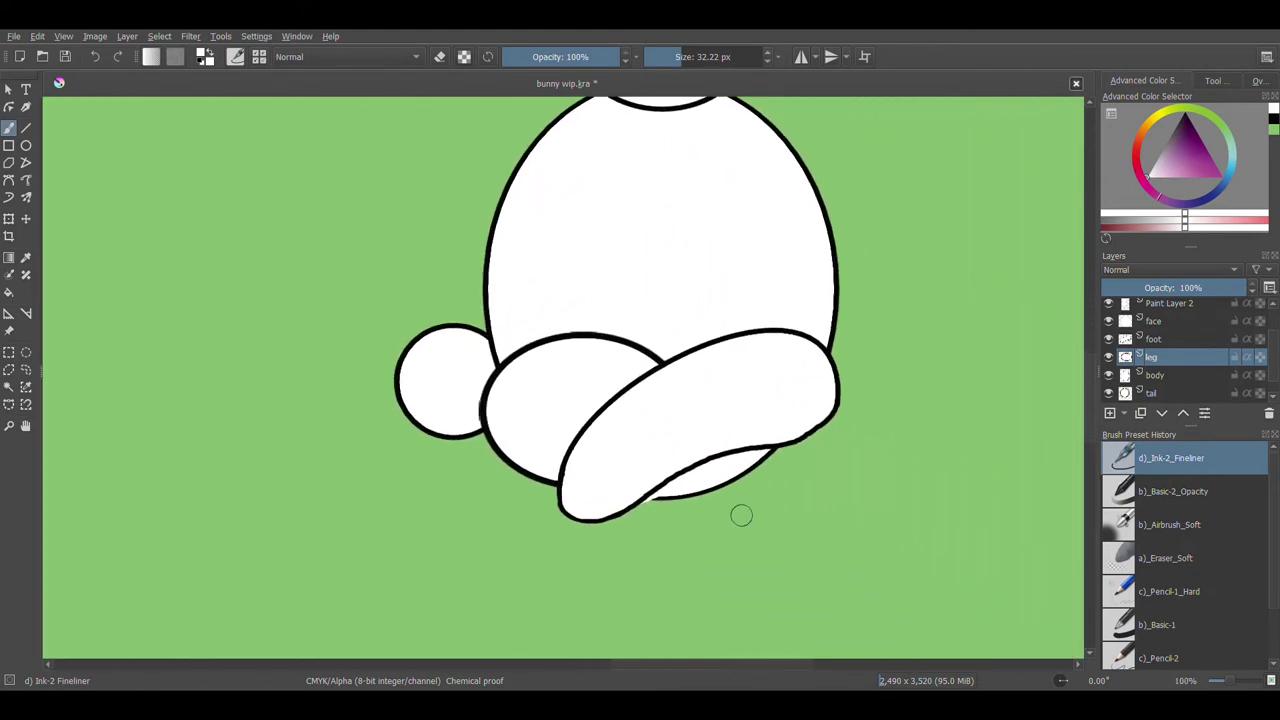
pyautogui.click(442, 59)
pyautogui.click(1160, 340)
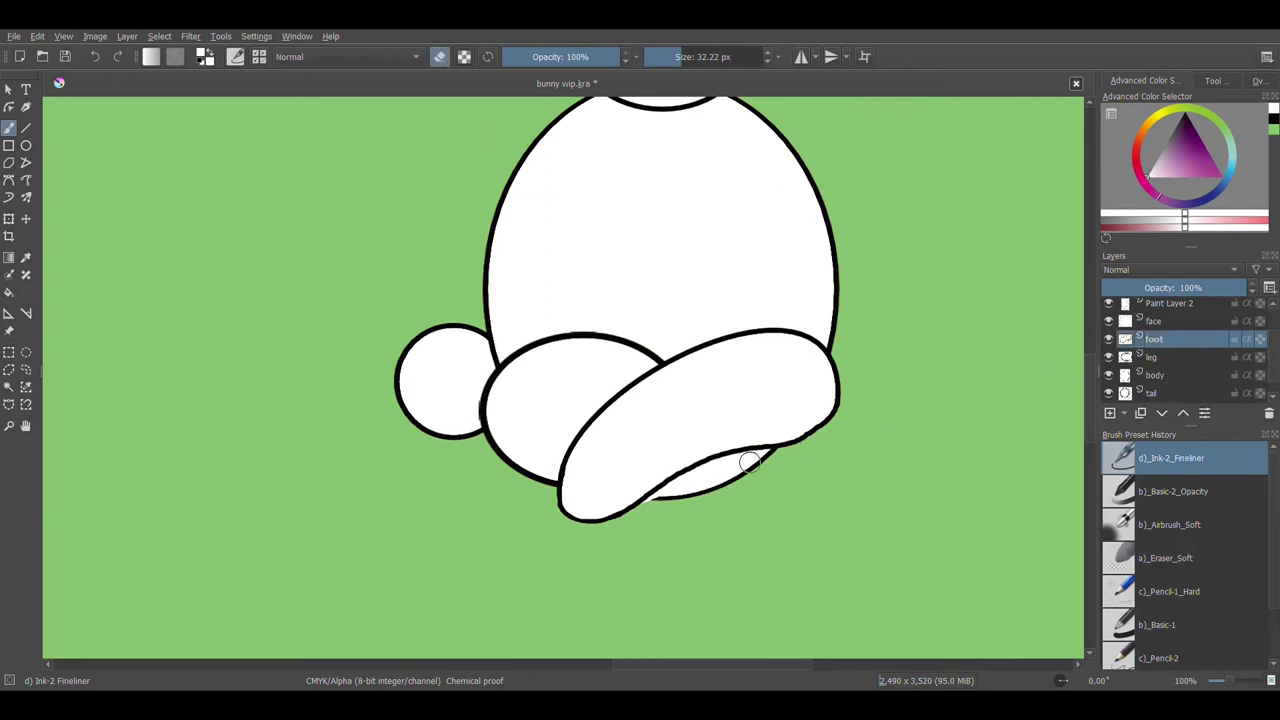
pyautogui.moveTo(668, 500); pyautogui.dragTo(652, 509)
pyautogui.moveTo(663, 496)
pyautogui.mouseDown()
pyautogui.moveTo(657, 511)
pyautogui.moveTo(738, 465)
pyautogui.moveTo(784, 460)
pyautogui.mouseUp()
pyautogui.hotkey('ctrl', 'z')
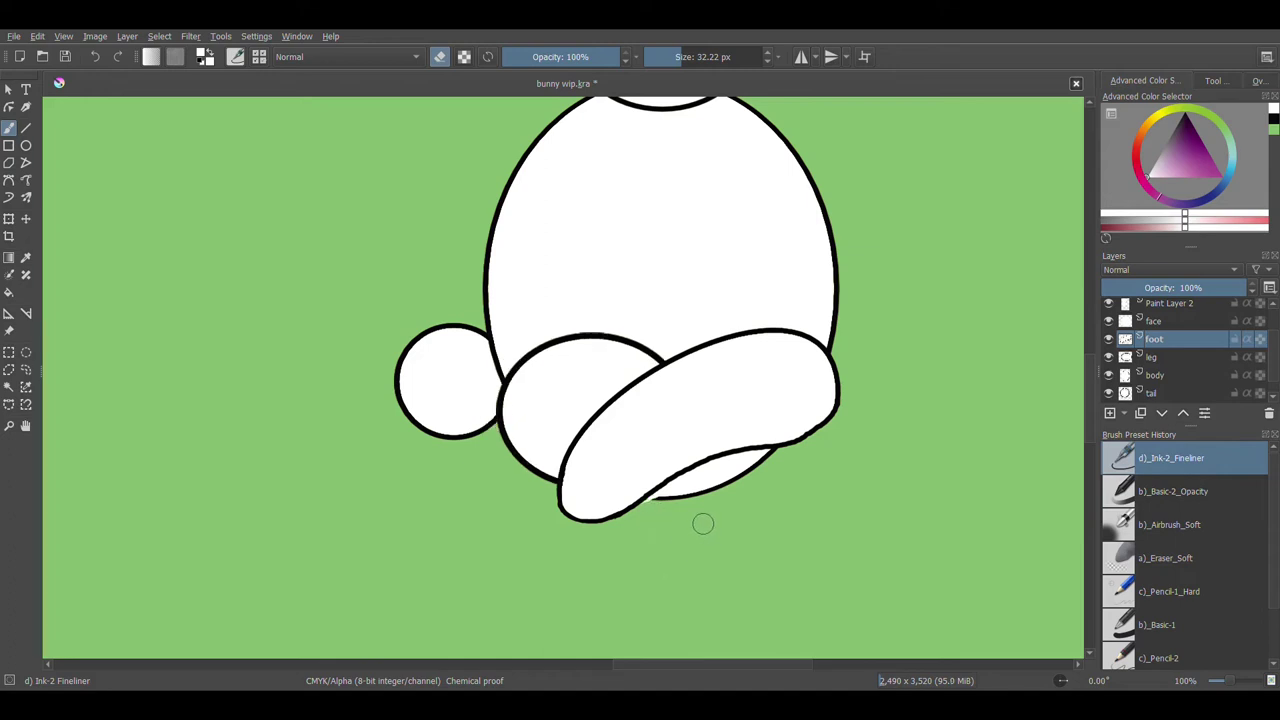
pyautogui.hotkey('ctrl', 'shift', 'z')
pyautogui.hotkey('ctrl', 'shift', 'z')
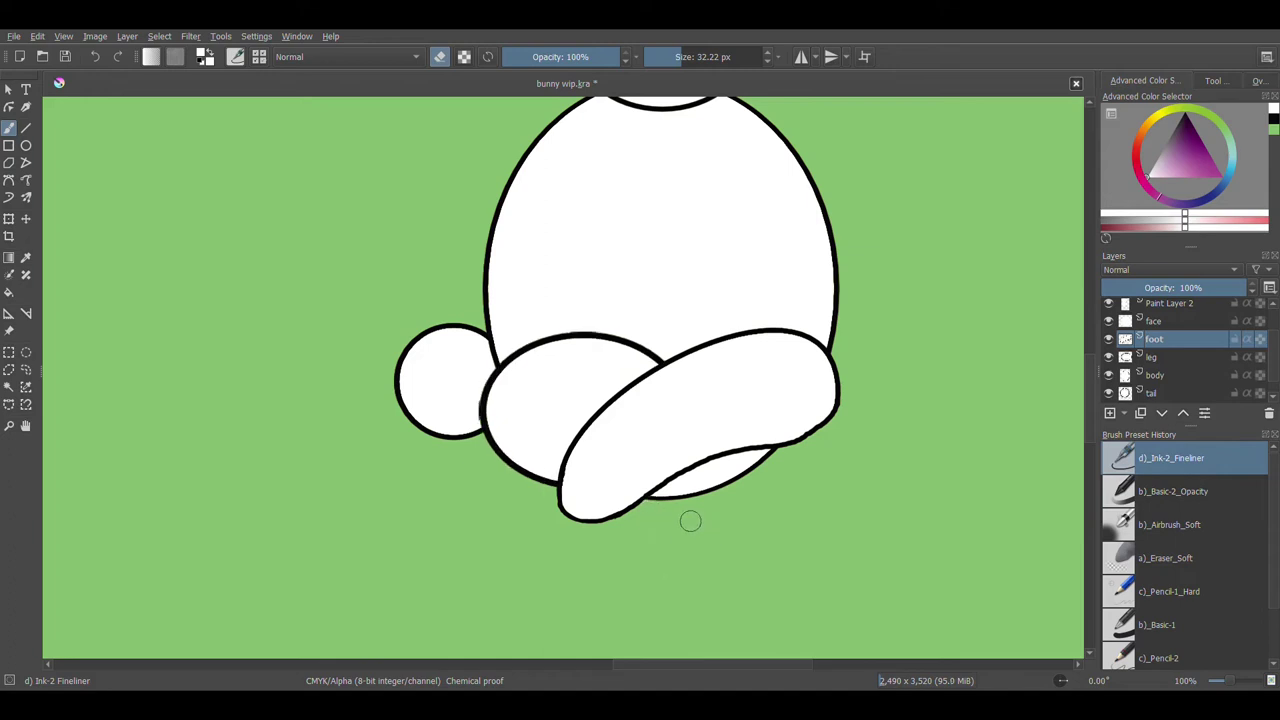
# Repaint the lower outline of the foot's toe end as a smoother black curve with an 8.62 px brush.
pyautogui.scroll(-4, 689, 520)
pyautogui.scroll(5, 700, 491)
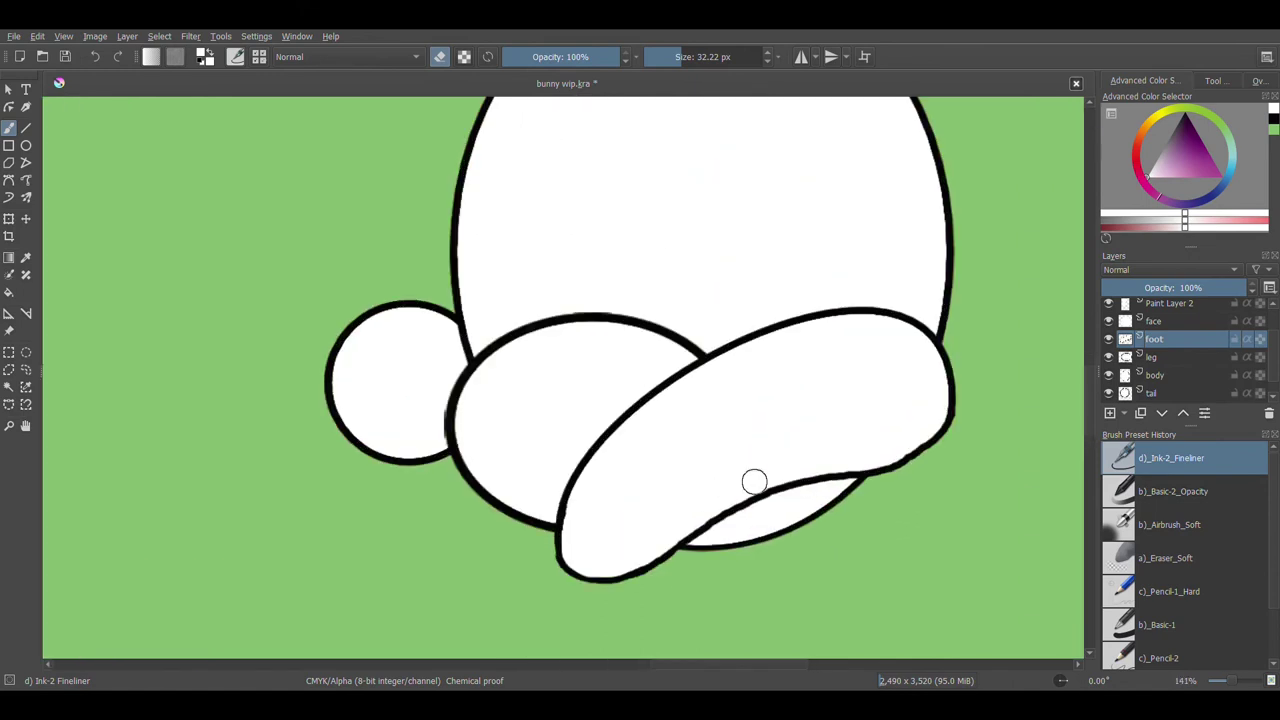
pyautogui.click(440, 56)
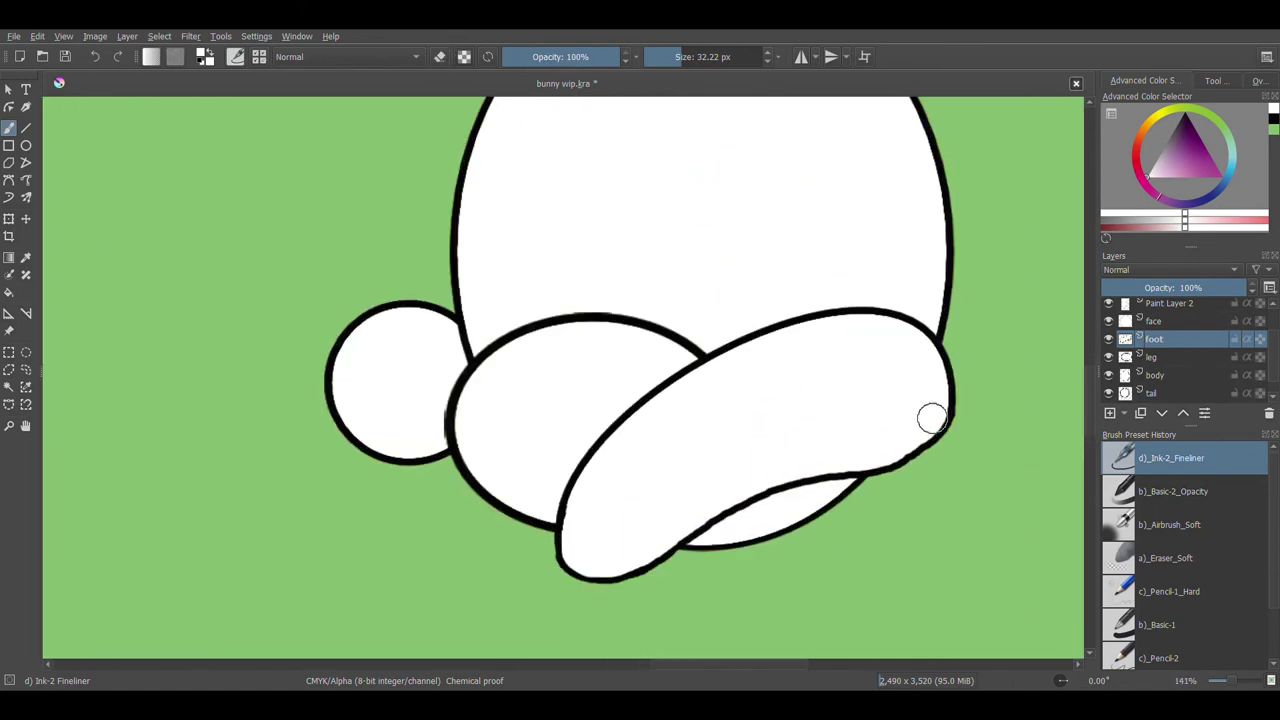
pyautogui.click(667, 60)
pyautogui.click(768, 52)
pyautogui.moveTo(878, 472); pyautogui.dragTo(905, 457)
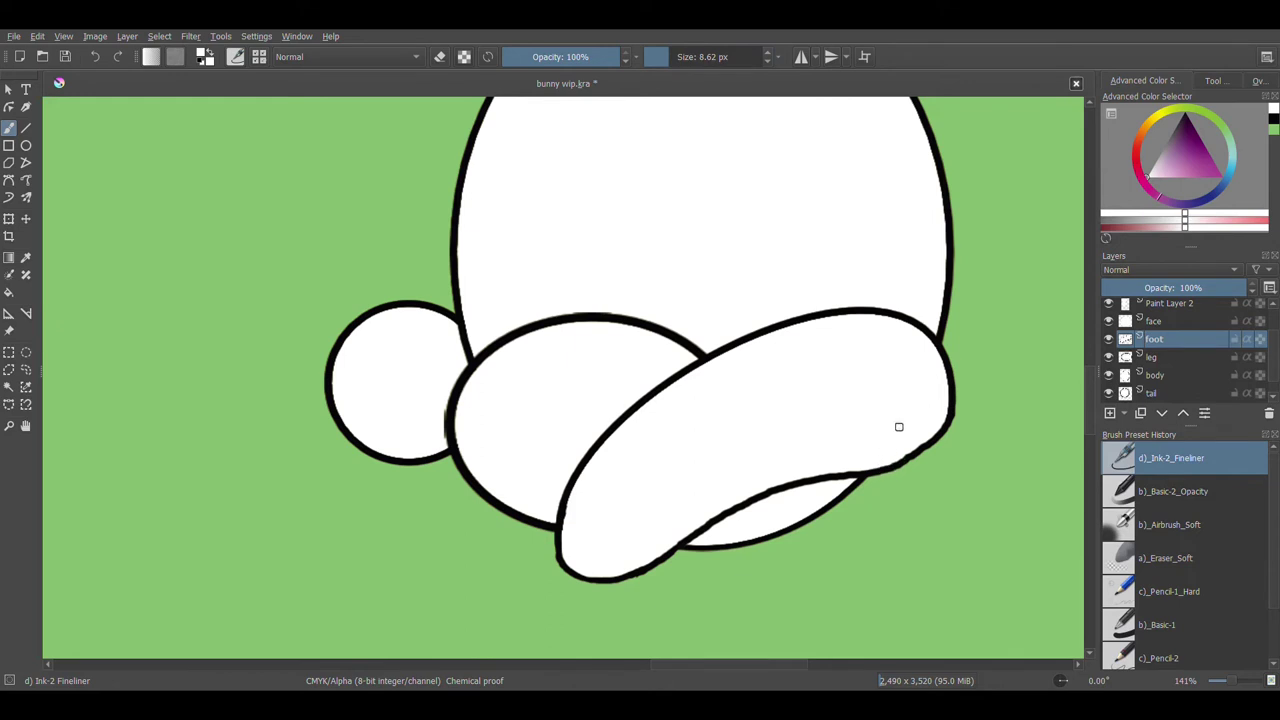
pyautogui.click(1274, 120)
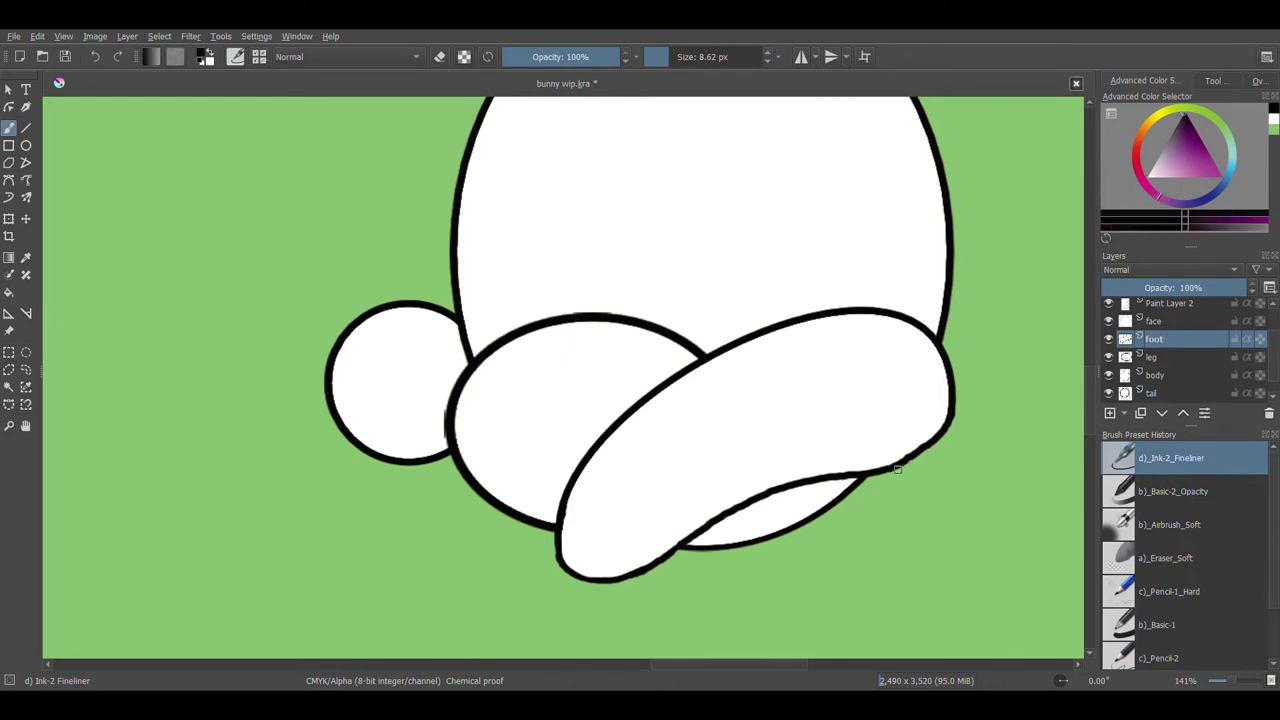
pyautogui.moveTo(950, 412); pyautogui.dragTo(950, 402)
pyautogui.hotkey('ctrl', 'z')
pyautogui.moveTo(902, 460)
pyautogui.mouseDown()
pyautogui.moveTo(939, 429)
pyautogui.moveTo(938, 440)
pyautogui.moveTo(918, 452)
pyautogui.moveTo(949, 412)
pyautogui.mouseUp()
pyautogui.hotkey('ctrl', 'z')
# Erase the excess outline inside the toe end of the foot and paint the resulting gap white.
pyautogui.press('e')
pyautogui.moveTo(920, 446); pyautogui.dragTo(922, 440)
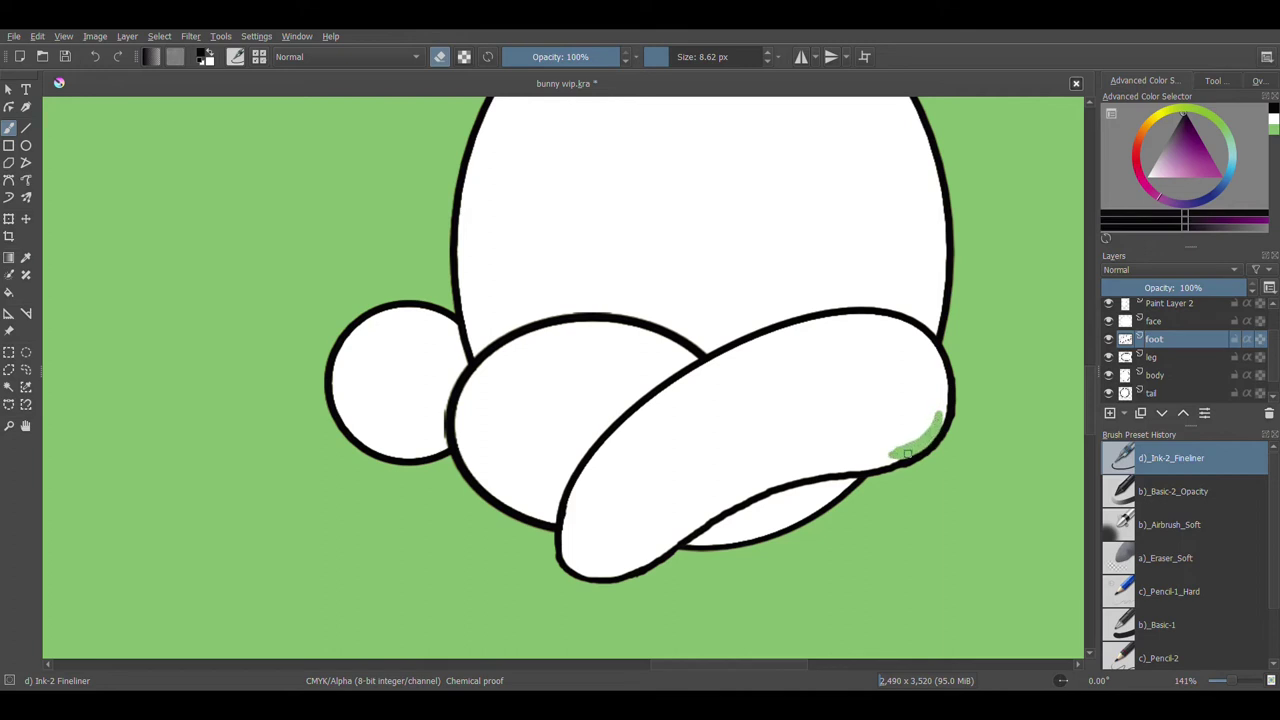
pyautogui.click(444, 60)
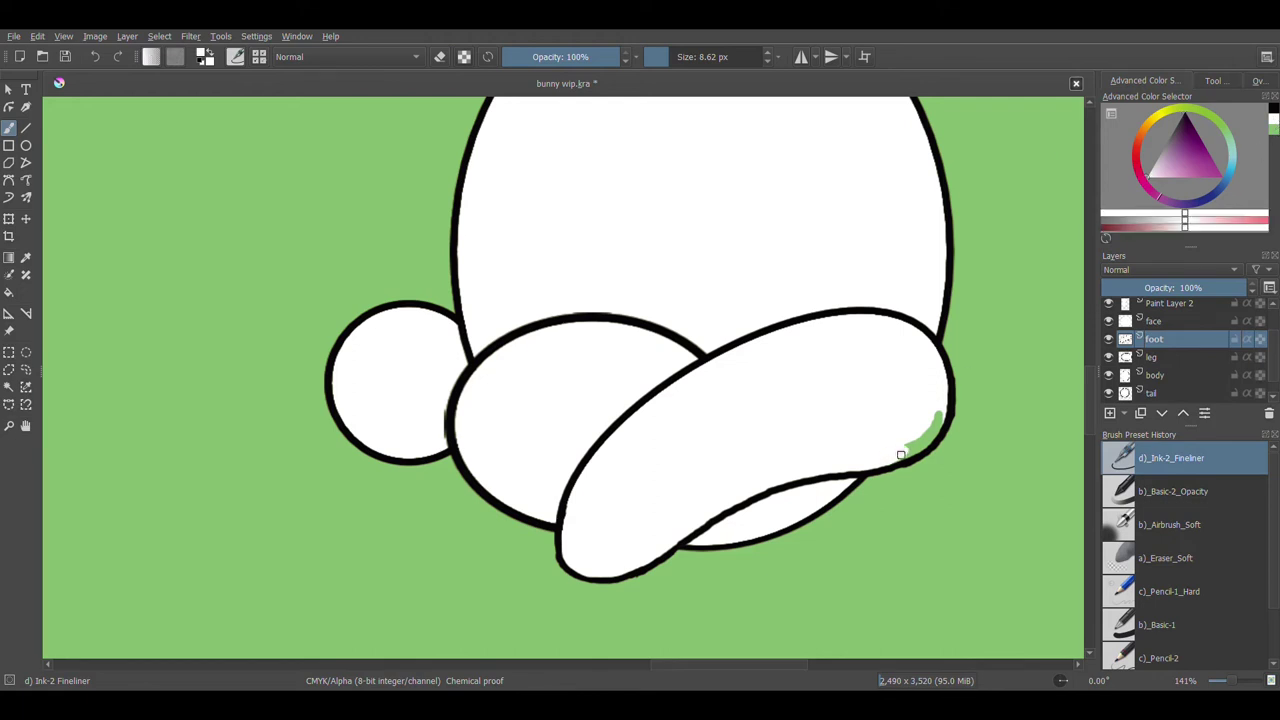
pyautogui.moveTo(900, 455); pyautogui.dragTo(932, 420)
pyautogui.scroll(-6, 853, 440)
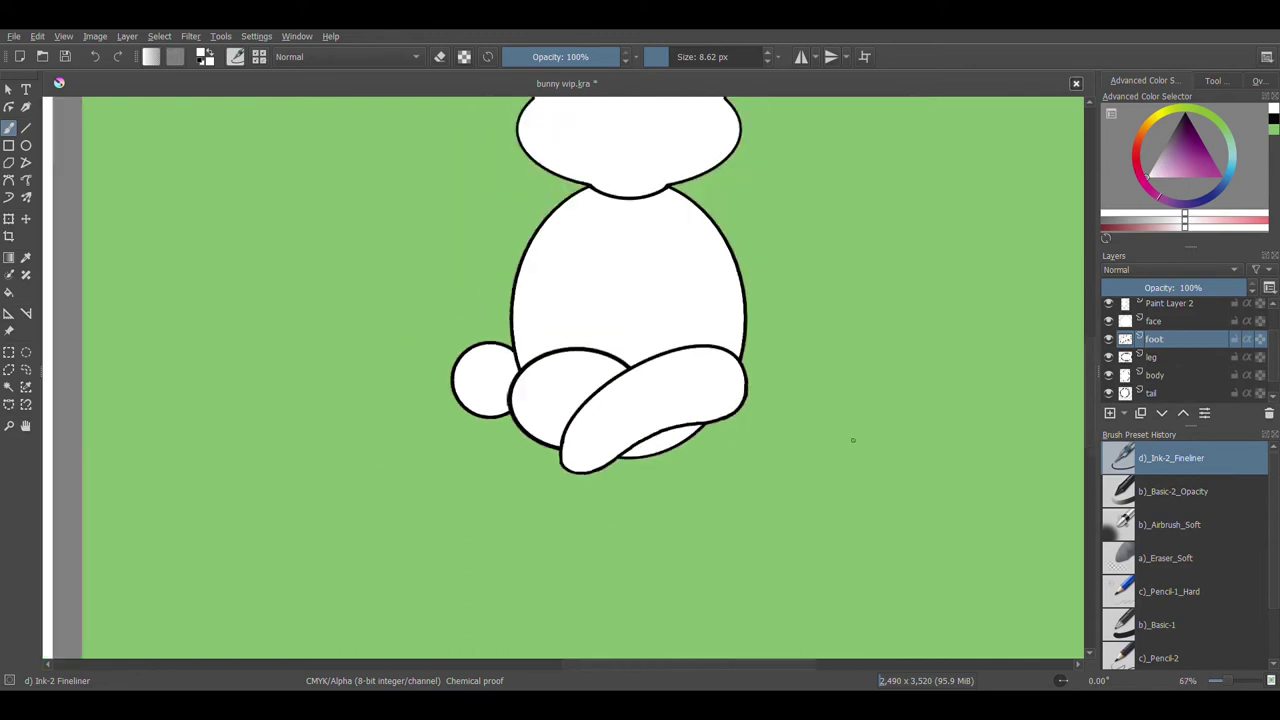
pyautogui.scroll(1, 671, 401)
pyautogui.scroll(-1, 671, 401)
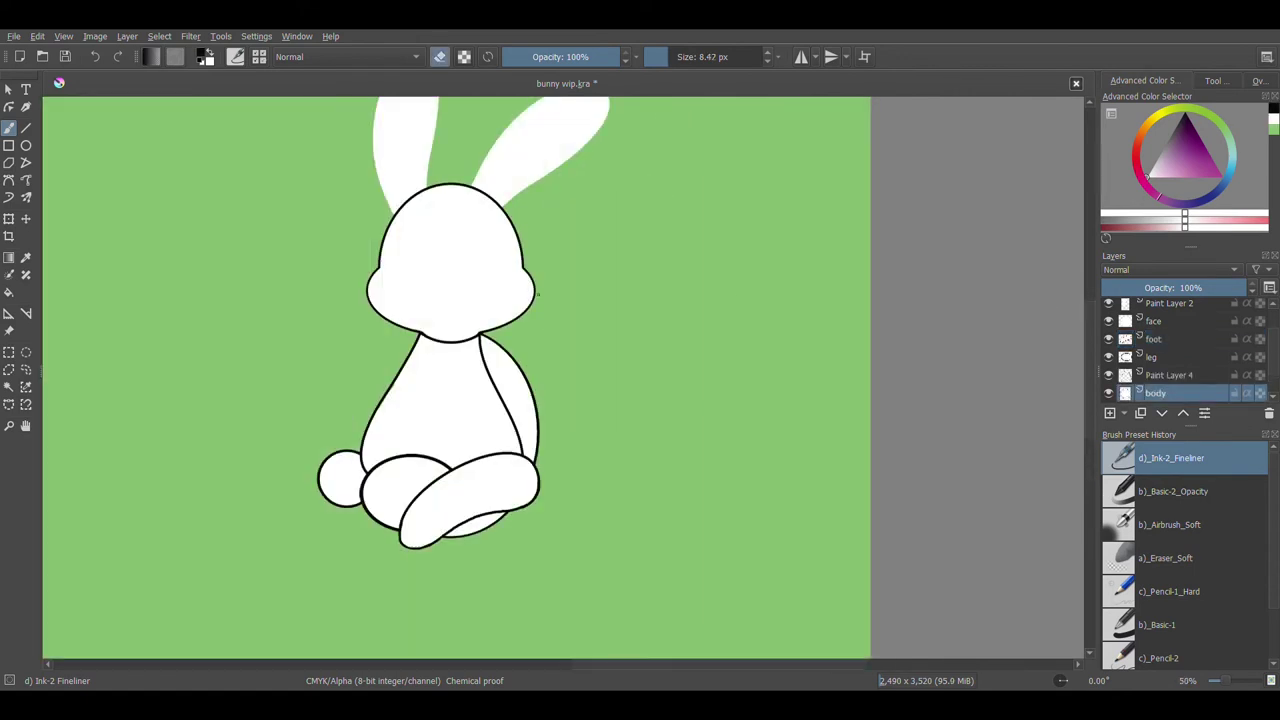
# Erase the old rounded body outline outside the new tapered curve on the body layer with a 52.74 px eraser.
pyautogui.click(688, 61)
pyautogui.moveTo(498, 358)
pyautogui.mouseDown()
pyautogui.moveTo(506, 382)
pyautogui.moveTo(494, 344)
pyautogui.moveTo(528, 428)
pyautogui.mouseUp()
pyautogui.hotkey('ctrl', 'z')
pyautogui.hotkey('ctrl', '+')
pyautogui.hotkey('ctrl', '+')
pyautogui.moveTo(434, 309)
pyautogui.mouseDown()
pyautogui.moveTo(501, 471)
pyautogui.moveTo(452, 345)
pyautogui.moveTo(476, 374)
pyautogui.moveTo(498, 523)
pyautogui.moveTo(417, 298)
pyautogui.moveTo(427, 357)
pyautogui.mouseUp()
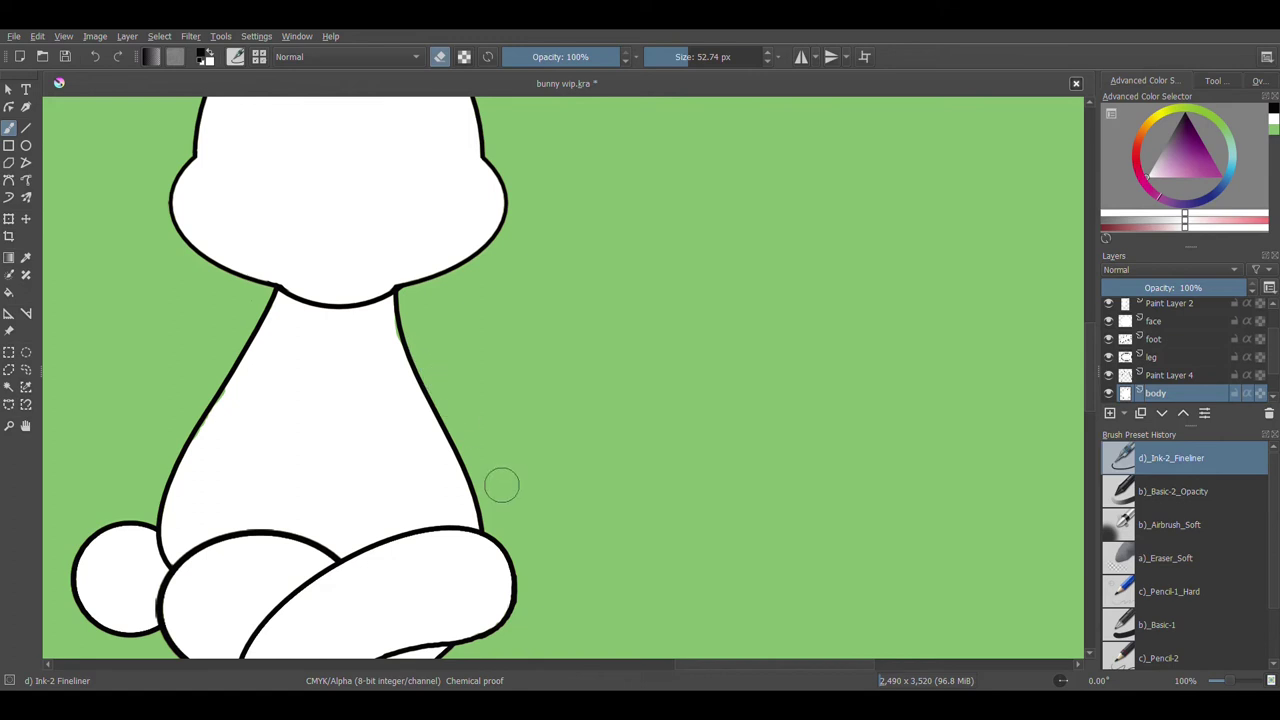
pyautogui.moveTo(536, 465); pyautogui.dragTo(566, 315)
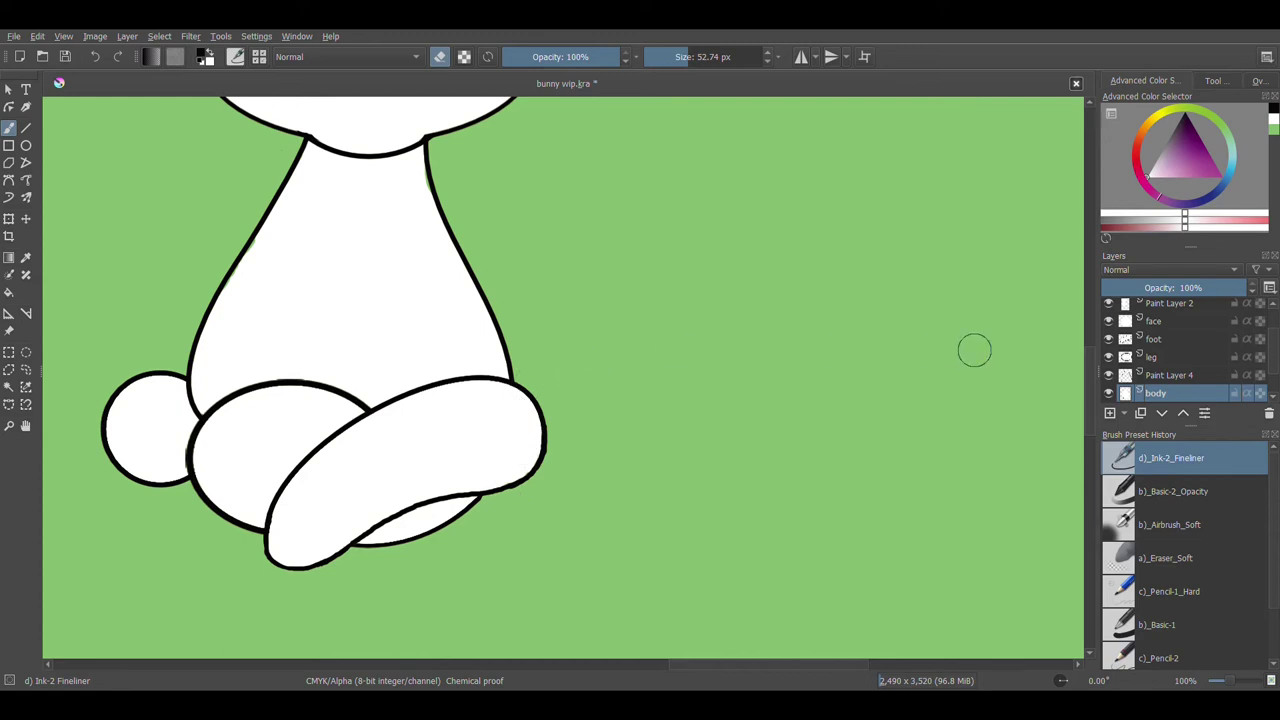
# Paint the green slivers just inside the body outline near the neck white with a 6.60 px brush.
pyautogui.click(1169, 340)
pyautogui.click(1108, 339)
pyautogui.click(1108, 339)
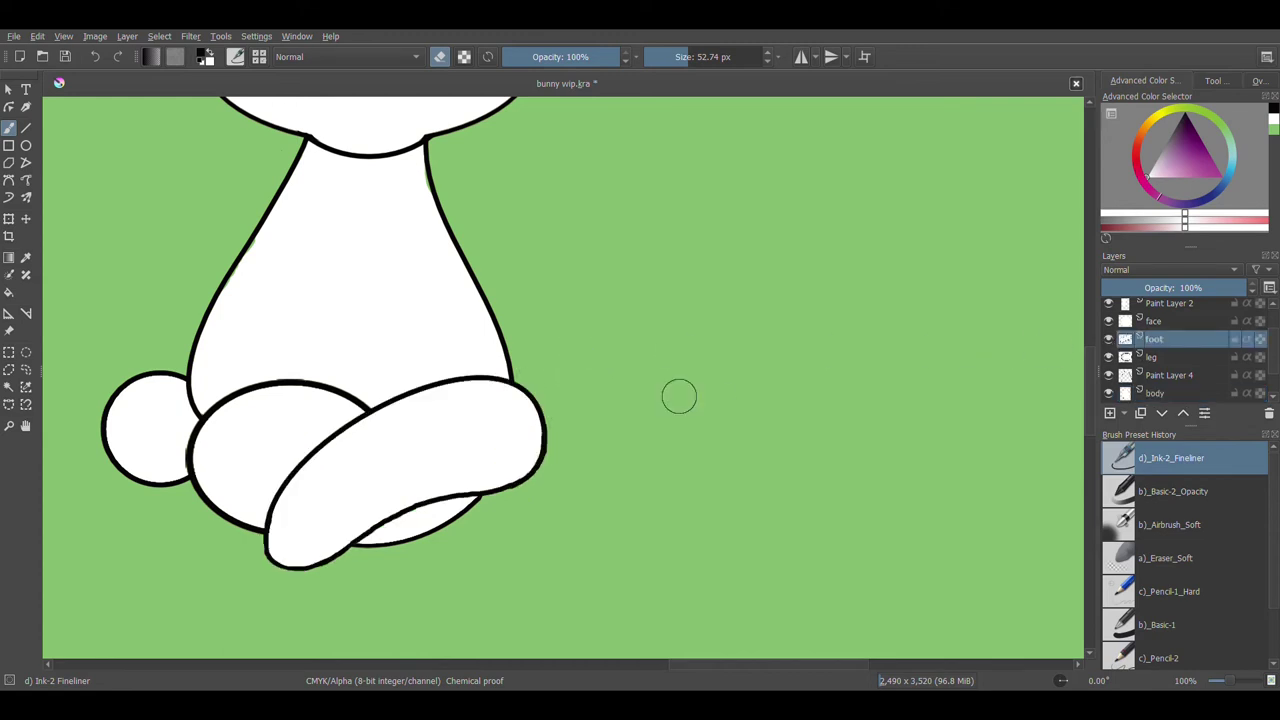
pyautogui.scroll(1, 560, 330)
pyautogui.moveTo(566, 306); pyautogui.dragTo(727, 554)
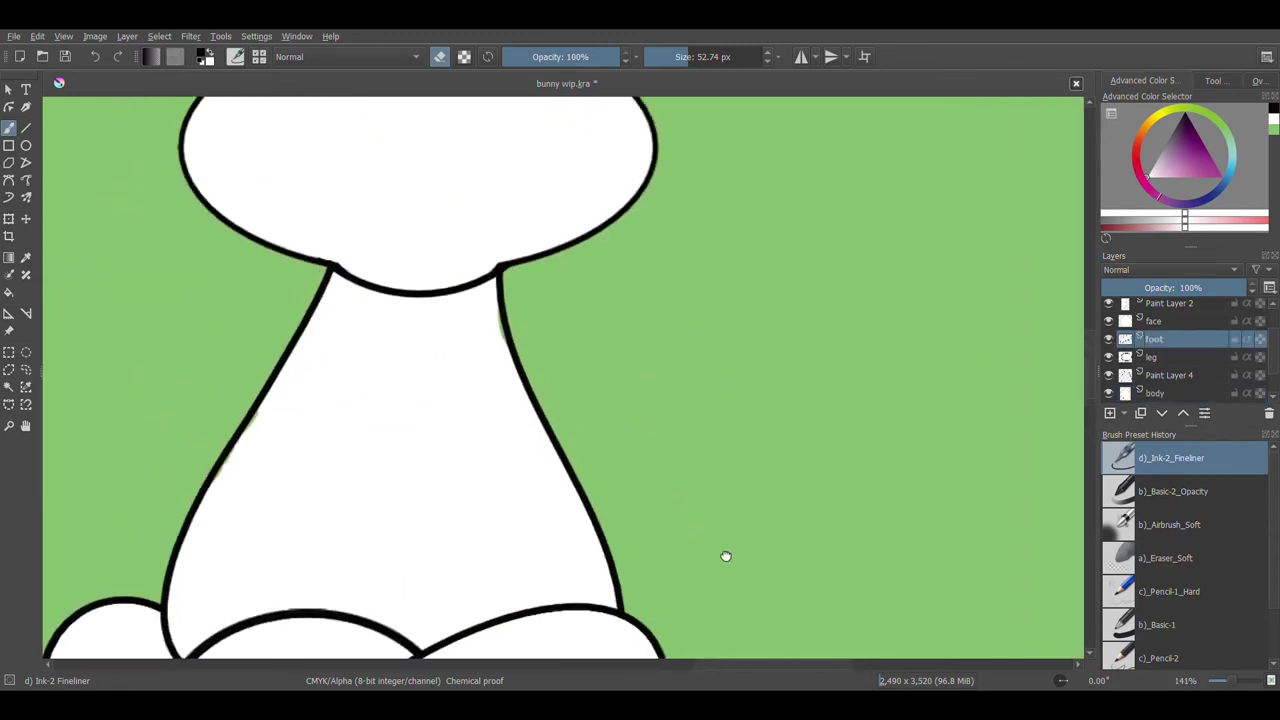
pyautogui.click(438, 57)
pyautogui.moveTo(674, 58); pyautogui.dragTo(666, 58)
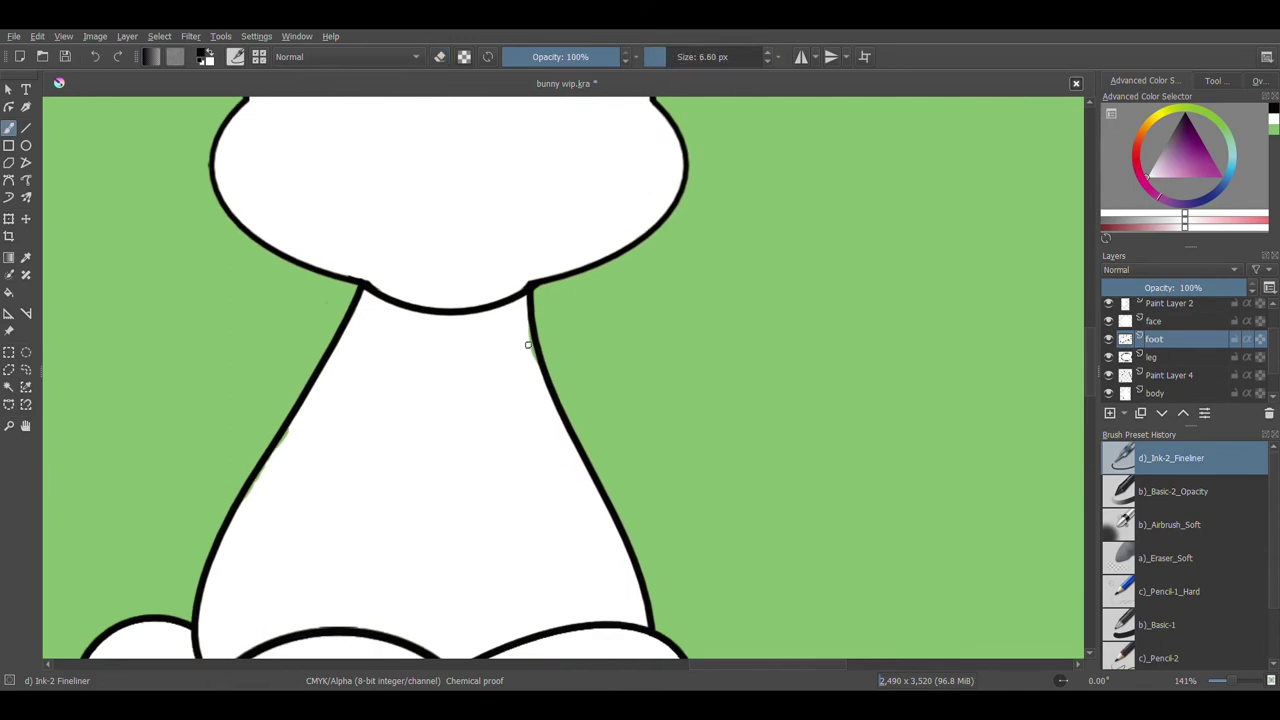
pyautogui.hotkey('ctrl', 'z')
pyautogui.press('x')
pyautogui.scroll(3, 522, 345)
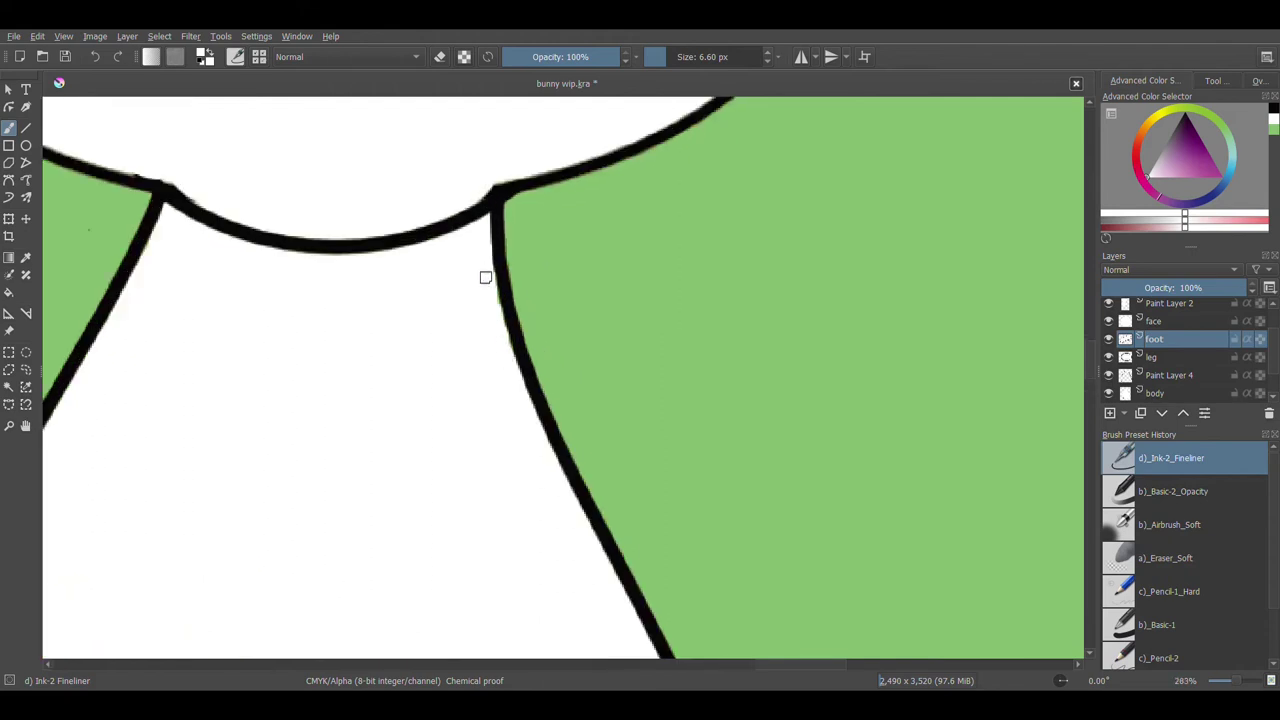
pyautogui.scroll(1, 497, 346)
pyautogui.scroll(-8, 432, 316)
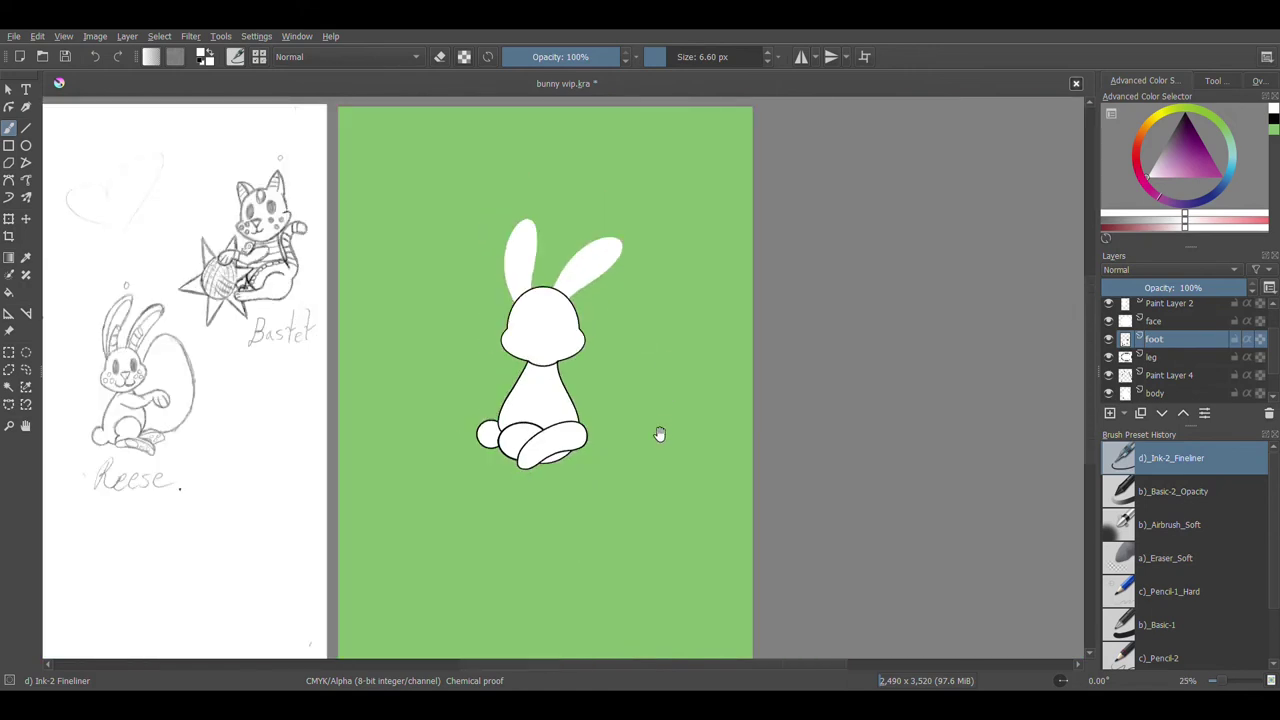
# Identify the slanted ear's layer and add a new paint layer directly above it.
pyautogui.click(26, 426)
pyautogui.moveTo(801, 346); pyautogui.dragTo(910, 377)
pyautogui.scroll(2, 1187, 317)
pyautogui.click(1185, 313)
pyautogui.click(1108, 325)
pyautogui.click(1108, 325)
pyautogui.click(1130, 328)
pyautogui.click(1108, 325)
pyautogui.click(1108, 325)
pyautogui.click(1110, 414)
# Try to outline the slanted ear in black with the Freehand Path tool at 8.60 px, and delete the outline layer.
pyautogui.press('d')
pyautogui.click(26, 180)
pyautogui.click(767, 53)
pyautogui.click(767, 53)
pyautogui.hotkey('ctrl', '+')
pyautogui.hotkey('ctrl', '+')
pyautogui.hotkey('ctrl', '+')
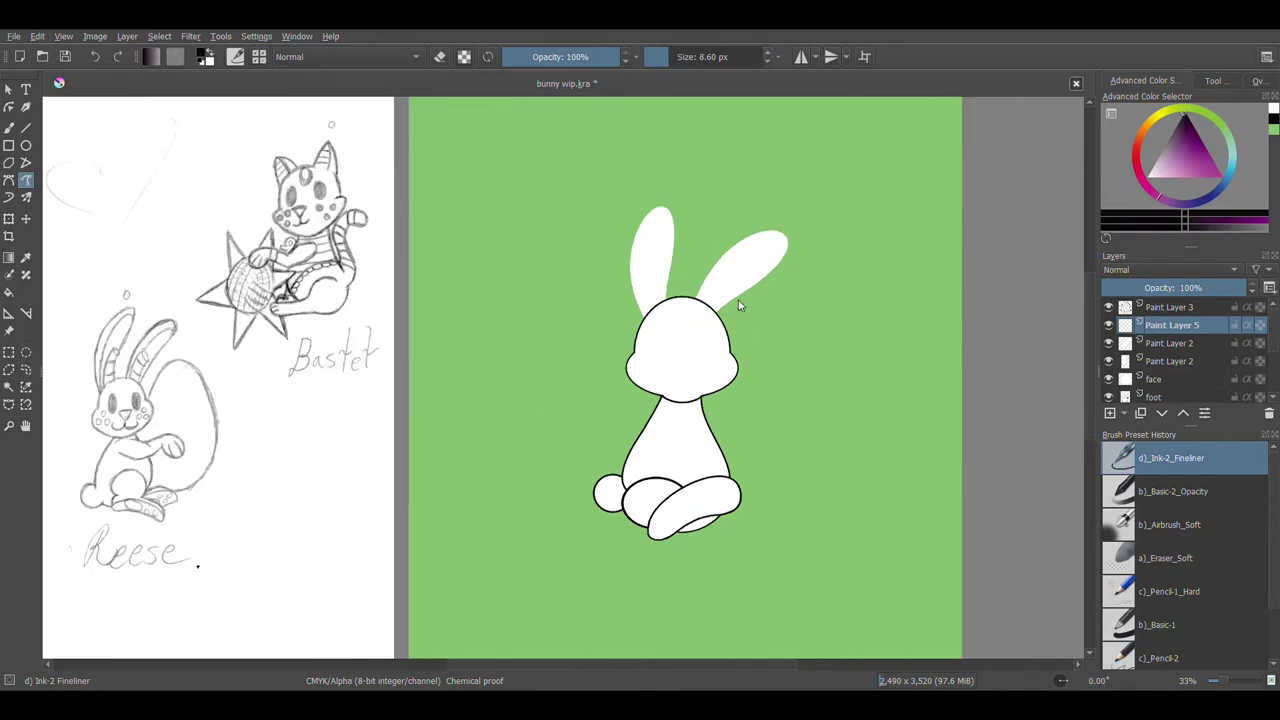
pyautogui.moveTo(921, 282); pyautogui.dragTo(600, 452)
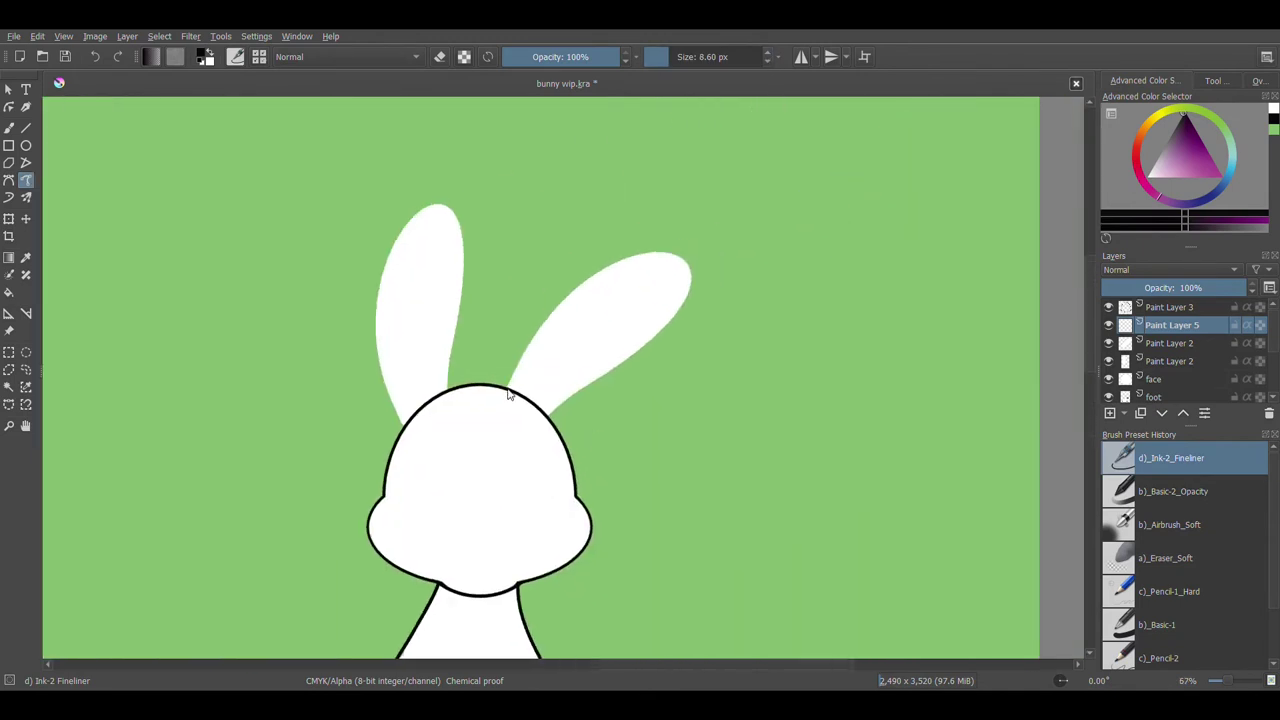
pyautogui.moveTo(508, 393)
pyautogui.mouseDown()
pyautogui.moveTo(569, 293)
pyautogui.moveTo(626, 253)
pyautogui.moveTo(697, 271)
pyautogui.moveTo(558, 432)
pyautogui.mouseUp()
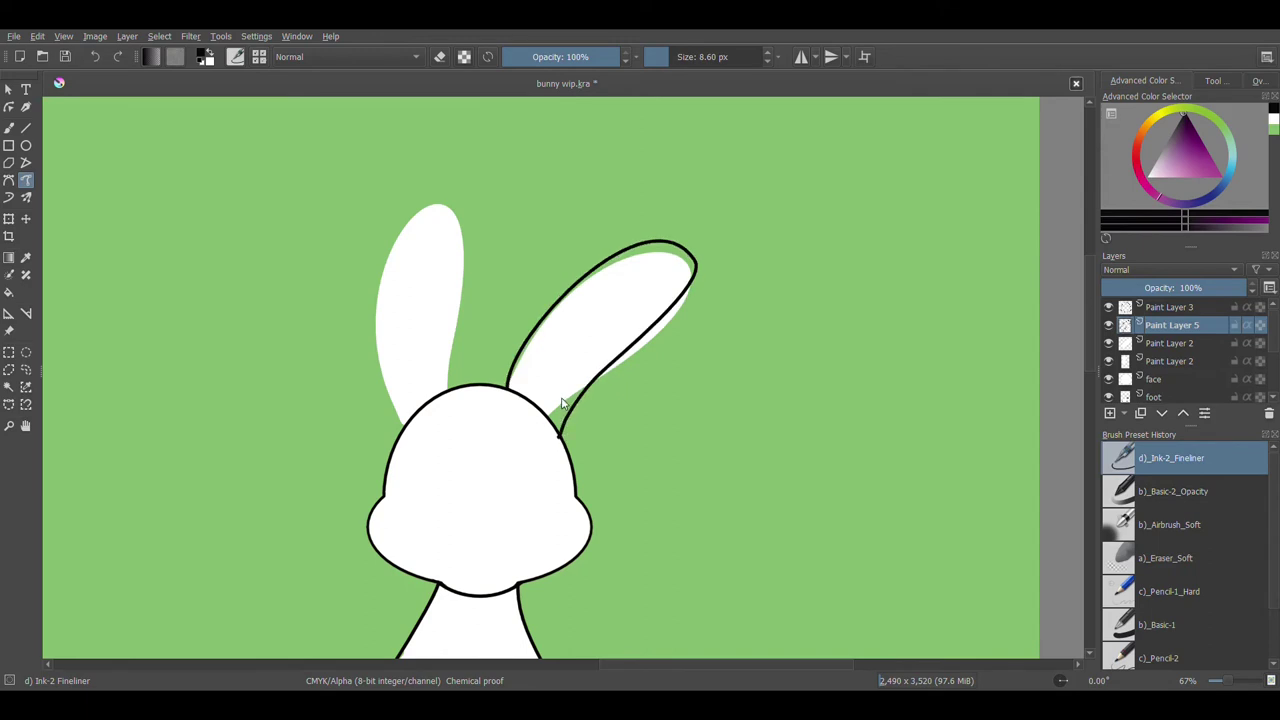
pyautogui.hotkey('ctrl', 'z')
pyautogui.moveTo(506, 393)
pyautogui.mouseDown()
pyautogui.moveTo(572, 292)
pyautogui.moveTo(633, 253)
pyautogui.moveTo(684, 249)
pyautogui.mouseUp()
pyautogui.hotkey('ctrl', 'z')
pyautogui.click(1266, 413)
# Duplicate the slanted ear's layer, fill the ear copy with black, and arrange the black copy behind the white ear.
pyautogui.click(1108, 326)
pyautogui.click(1108, 326)
pyautogui.hotkey('ctrl', 'j')
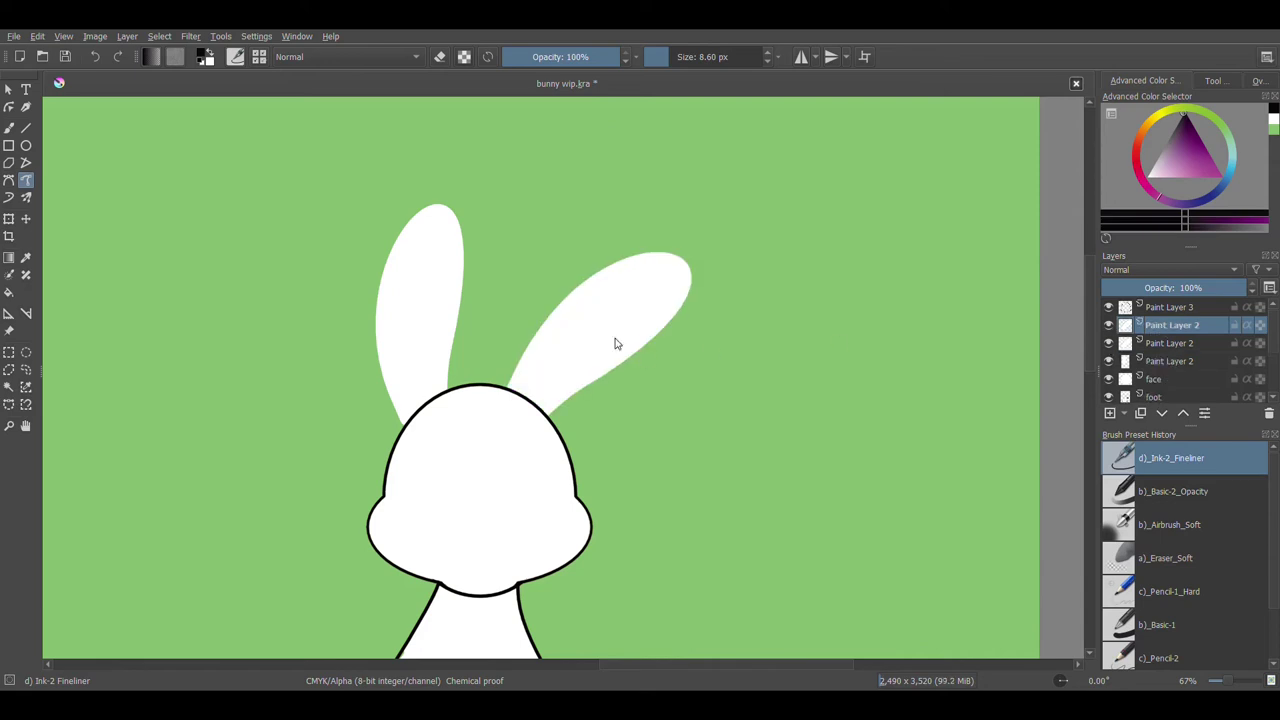
pyautogui.click(9, 220)
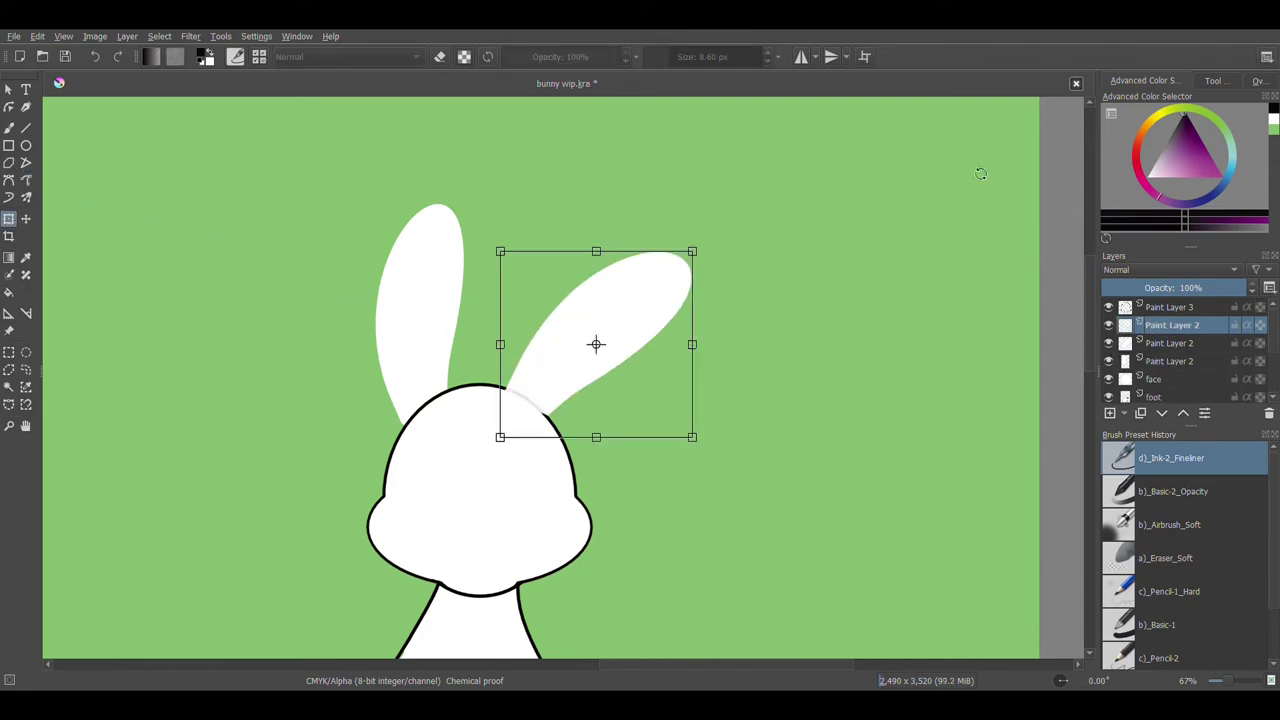
pyautogui.click(8, 292)
pyautogui.click(680, 298)
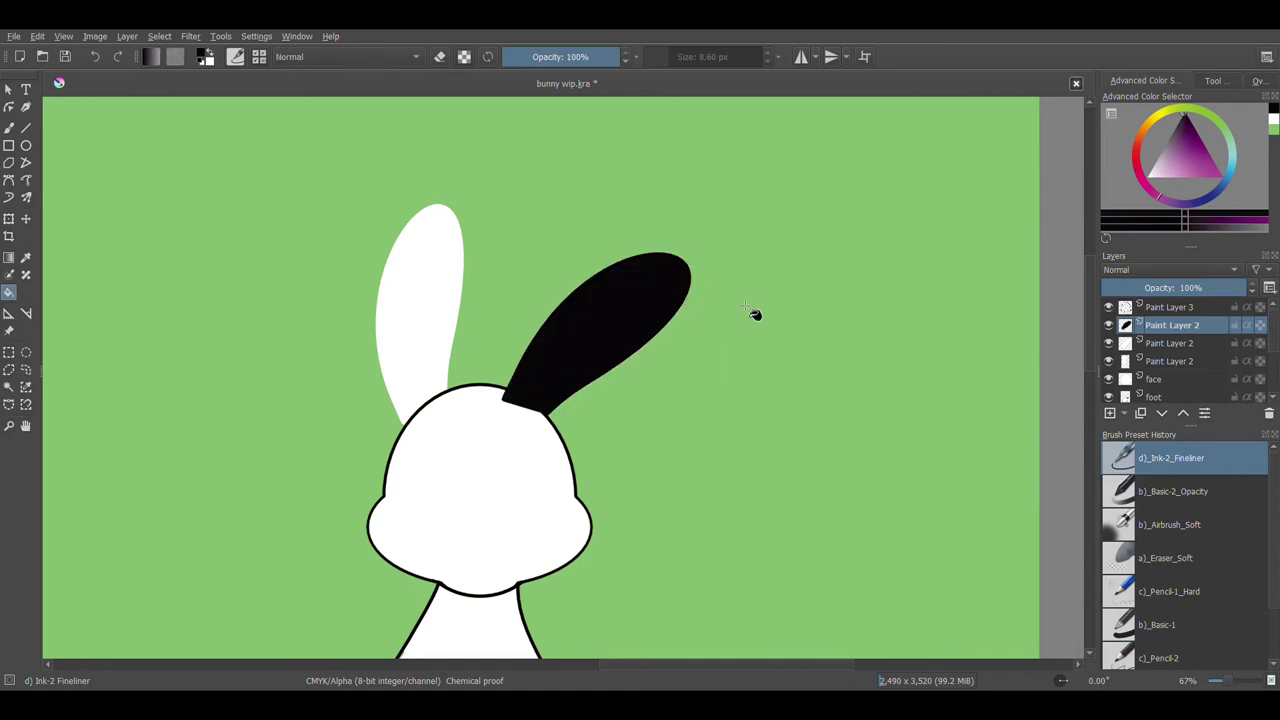
pyautogui.moveTo(1200, 325)
pyautogui.mouseDown()
pyautogui.moveTo(1258, 366)
pyautogui.moveTo(1179, 349)
pyautogui.mouseUp()
# Try to enlarge the black ear copy into an outline with the Transform tool, and delete the copy's layer.
pyautogui.click(9, 220)
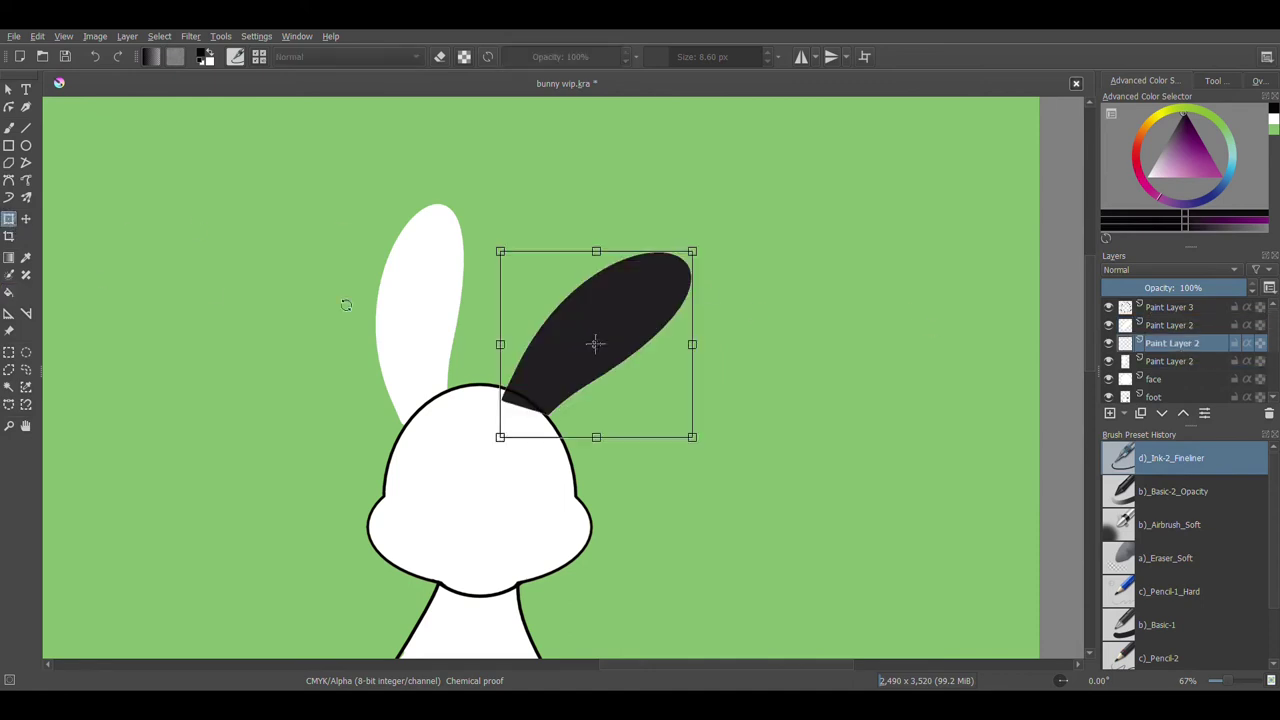
pyautogui.moveTo(506, 347); pyautogui.dragTo(501, 347)
pyautogui.moveTo(699, 378); pyautogui.dragTo(716, 358)
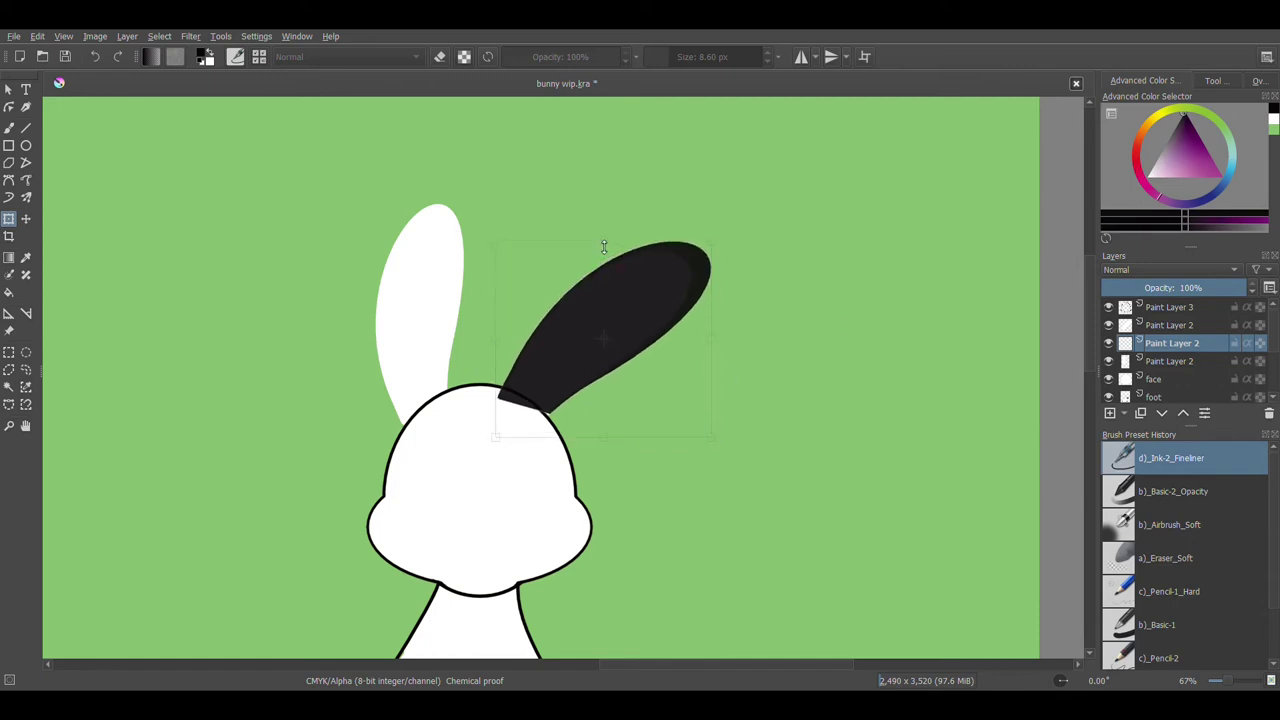
pyautogui.click(1161, 327)
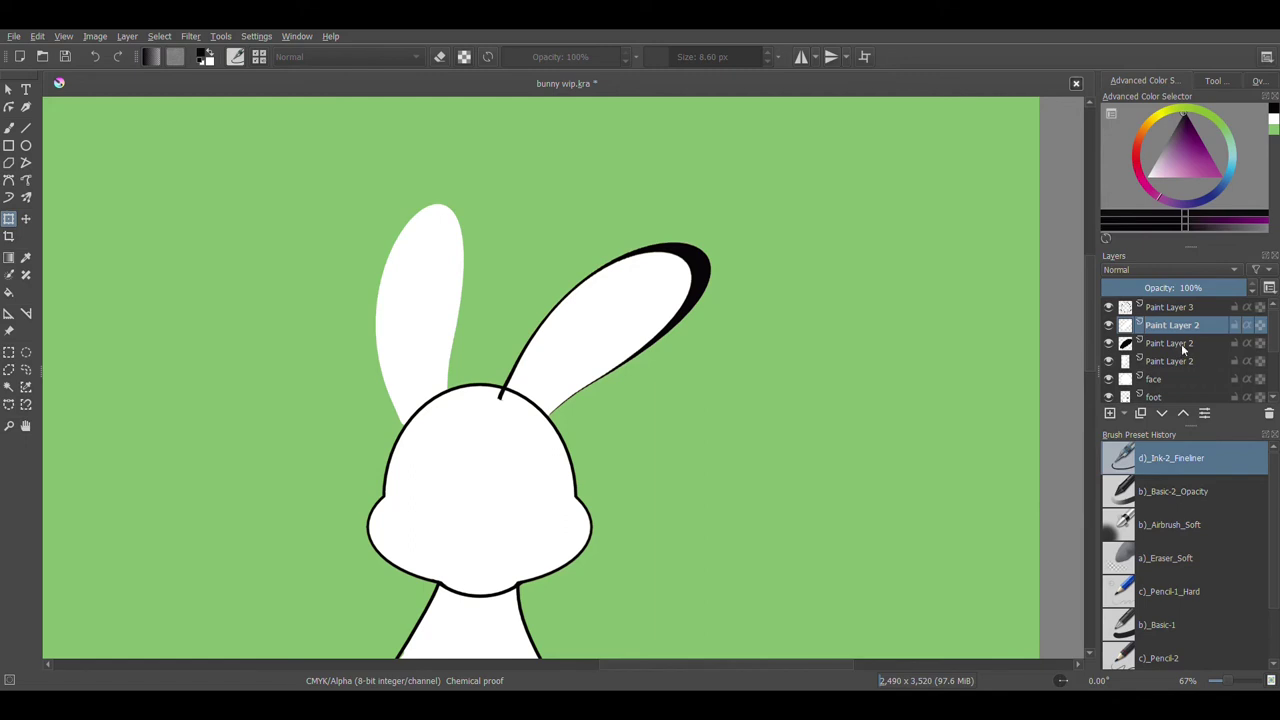
pyautogui.click(1166, 349)
pyautogui.click(1269, 414)
# Check which ear each of the two ear layers contains by hiding and showing them.
pyautogui.click(1167, 326)
pyautogui.click(1108, 326)
pyautogui.click(1108, 326)
pyautogui.click(1107, 345)
pyautogui.click(1107, 344)
pyautogui.click(1107, 344)
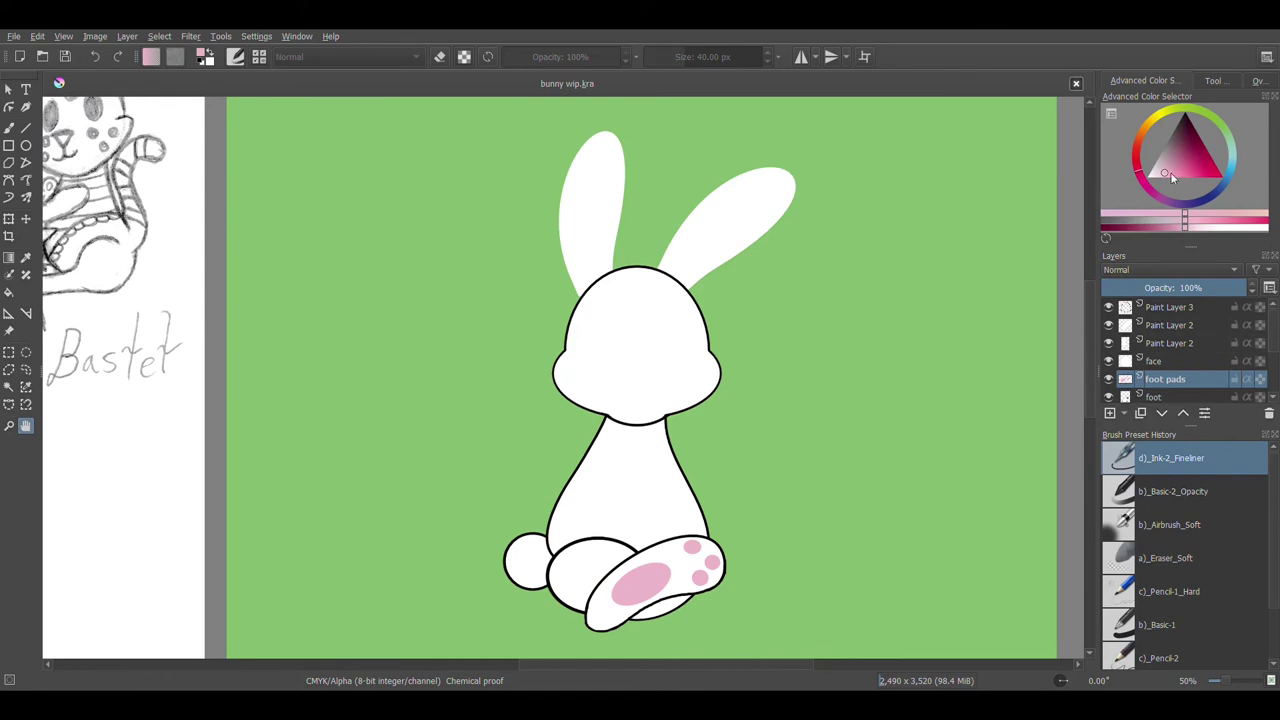
# Sample the pink of the large foot pad as the painting colour.
pyautogui.moveTo(1170, 173)
pyautogui.mouseDown()
pyautogui.moveTo(1195, 172)
pyautogui.moveTo(1170, 173)
pyautogui.mouseUp()
pyautogui.click(26, 257)
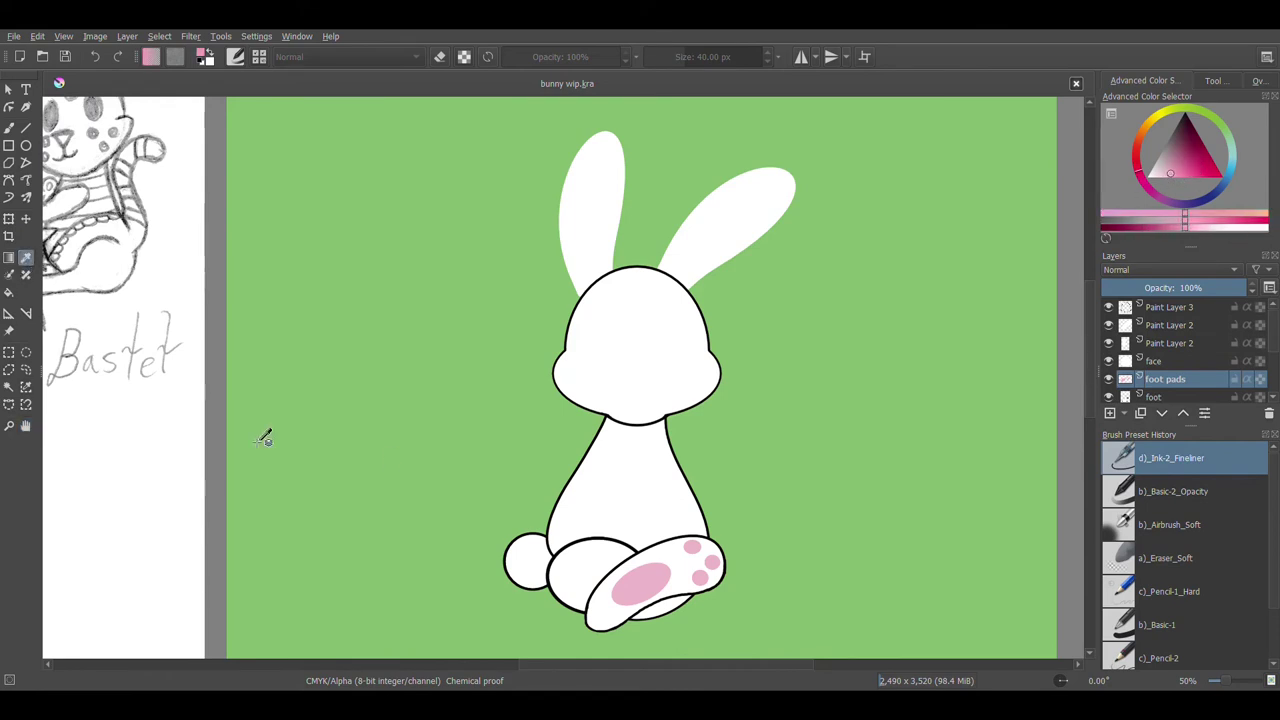
pyautogui.click(659, 594)
pyautogui.press('b')
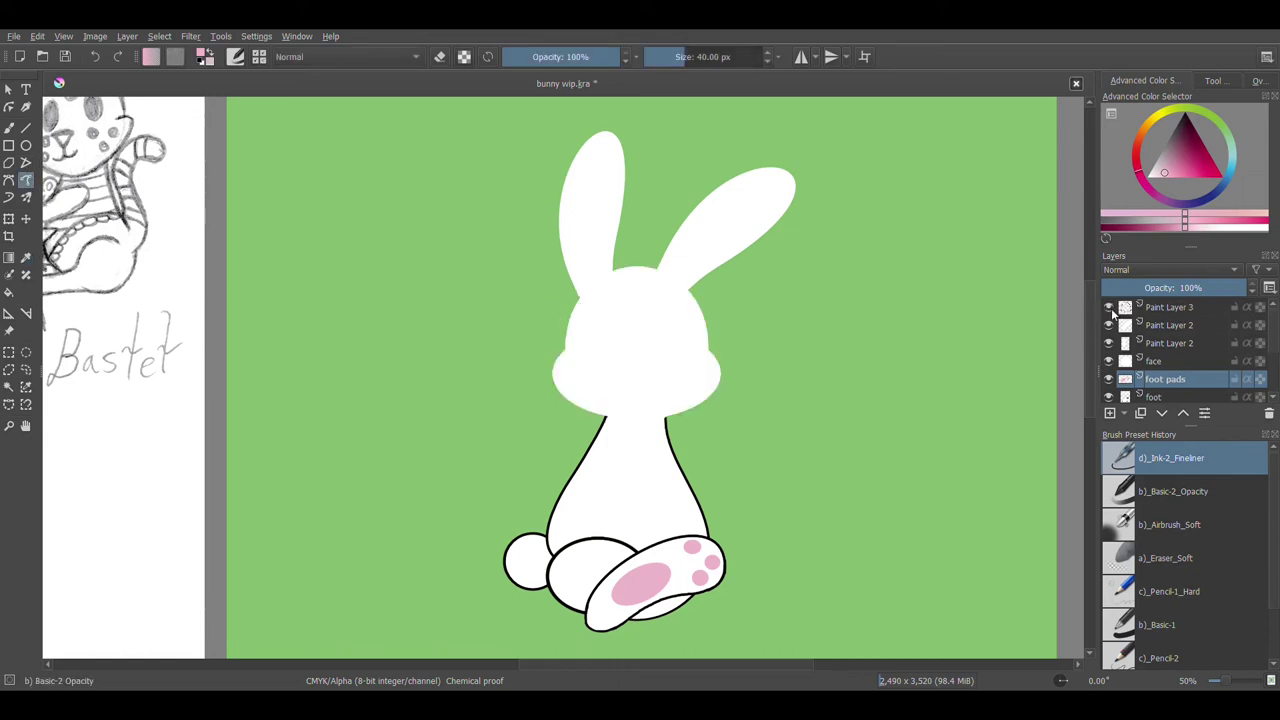
# Add a new layer above the slanted ear's layer and rename it "inner ear left".
pyautogui.click(1108, 325)
pyautogui.click(1108, 325)
pyautogui.click(1109, 343)
pyautogui.click(1109, 343)
pyautogui.click(1183, 330)
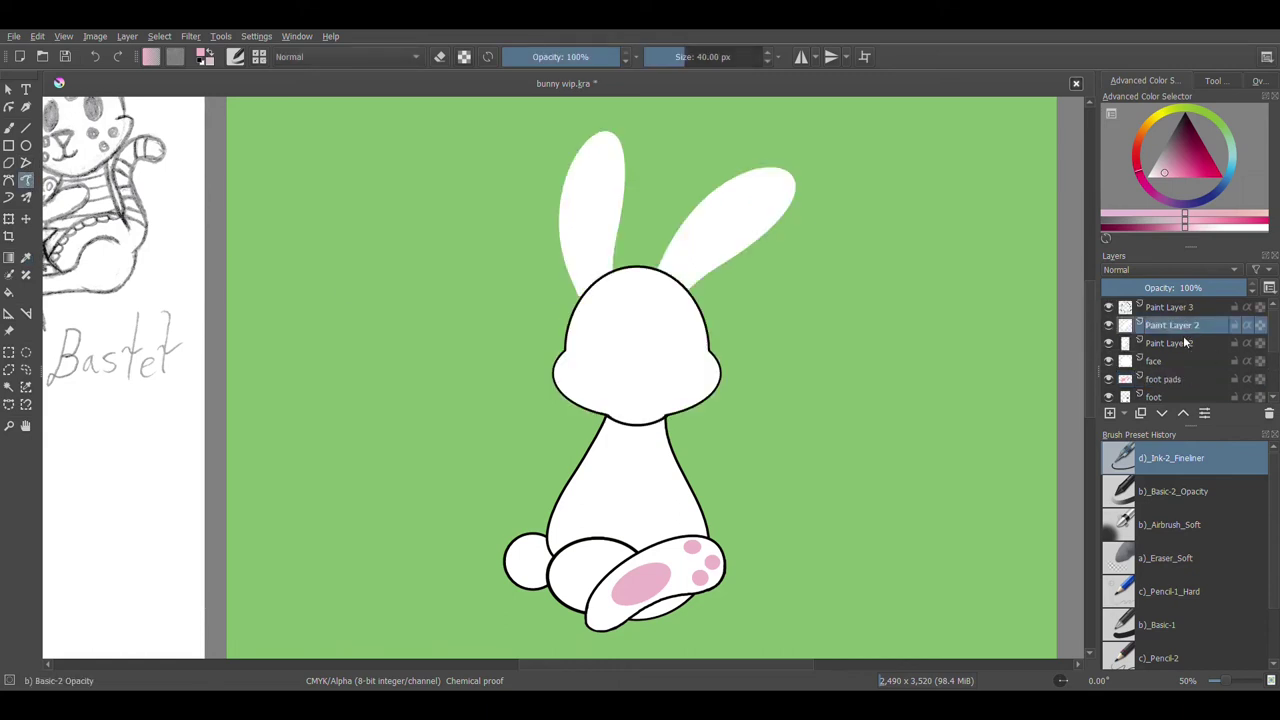
pyautogui.press('Insert')
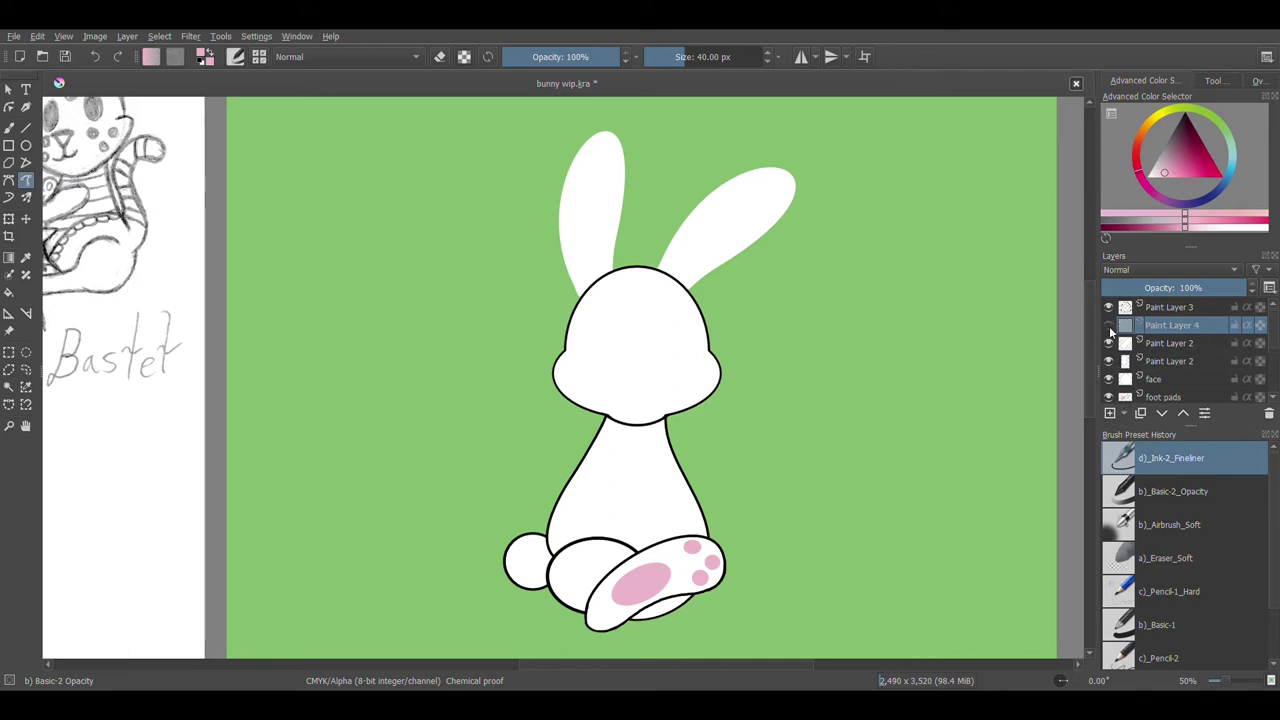
pyautogui.doubleClick(1162, 326)
pyautogui.write('inner ear left')
pyautogui.press('Return')
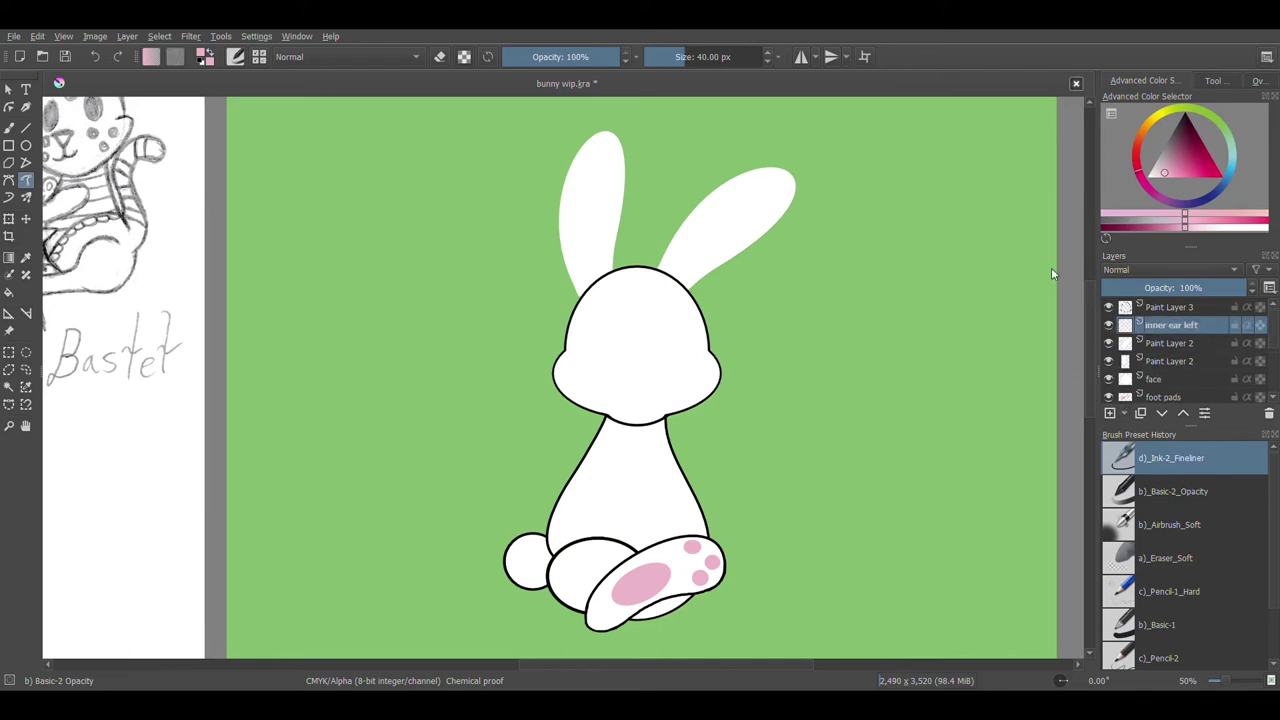
# Try to draw a pink inner-ear outline on the upright ear with the 40 px brush.
pyautogui.hotkey('ctrl', '+')
pyautogui.hotkey('ctrl', '+')
pyautogui.moveTo(695, 293); pyautogui.dragTo(553, 643)
pyautogui.moveTo(469, 533)
pyautogui.mouseDown()
pyautogui.moveTo(469, 402)
pyautogui.moveTo(492, 505)
pyautogui.mouseUp()
pyautogui.hotkey('ctrl', 'z')
pyautogui.hotkey('ctrl', 'shift', 'z')
pyautogui.hotkey('ctrl', 'z')
# Set the brush size to 8.70 px and try out thin pink inner-ear outlines inside the upright ear.
pyautogui.click(667, 64)
pyautogui.press(']')
pyautogui.press(']')
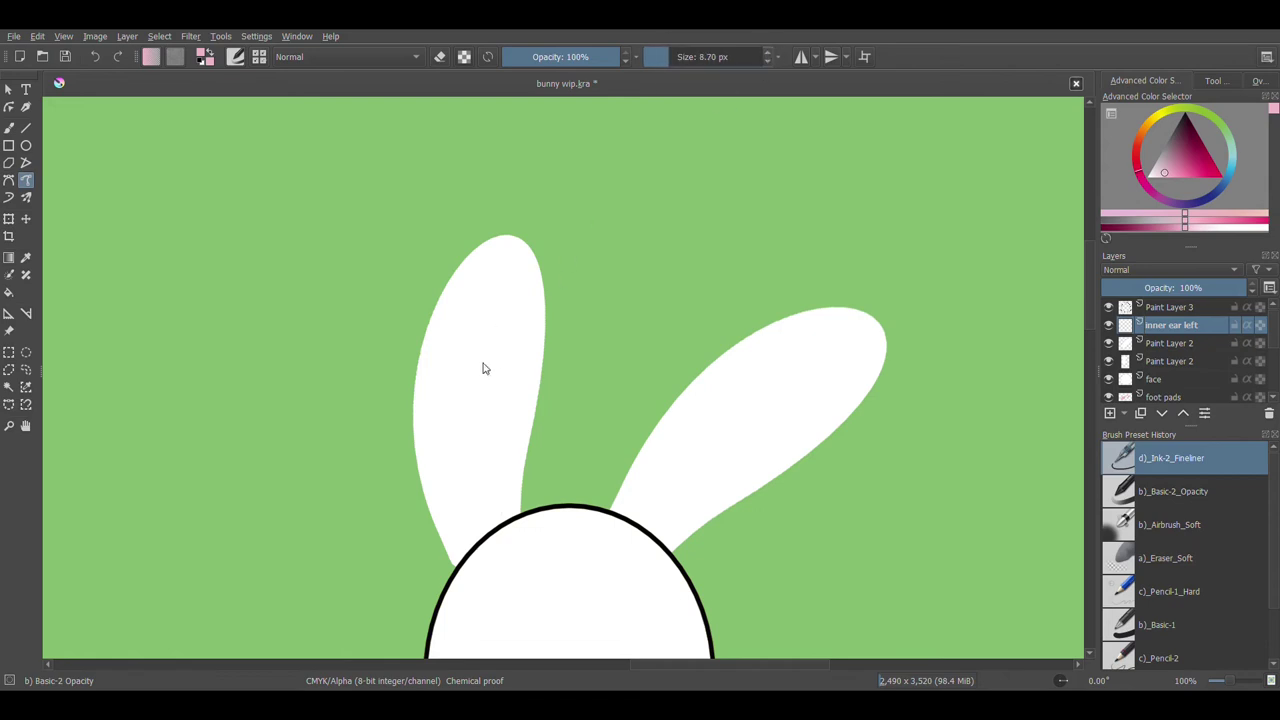
pyautogui.moveTo(460, 532)
pyautogui.mouseDown()
pyautogui.moveTo(443, 365)
pyautogui.moveTo(471, 486)
pyautogui.mouseUp()
pyautogui.hotkey('ctrl', 'z')
pyautogui.moveTo(475, 550)
pyautogui.mouseDown()
pyautogui.moveTo(446, 466)
pyautogui.moveTo(509, 314)
pyautogui.moveTo(512, 528)
pyautogui.moveTo(500, 309)
pyautogui.moveTo(478, 528)
pyautogui.moveTo(506, 309)
pyautogui.moveTo(467, 533)
pyautogui.mouseUp()
pyautogui.hotkey('ctrl', 'z')
pyautogui.hotkey('ctrl', 'z')
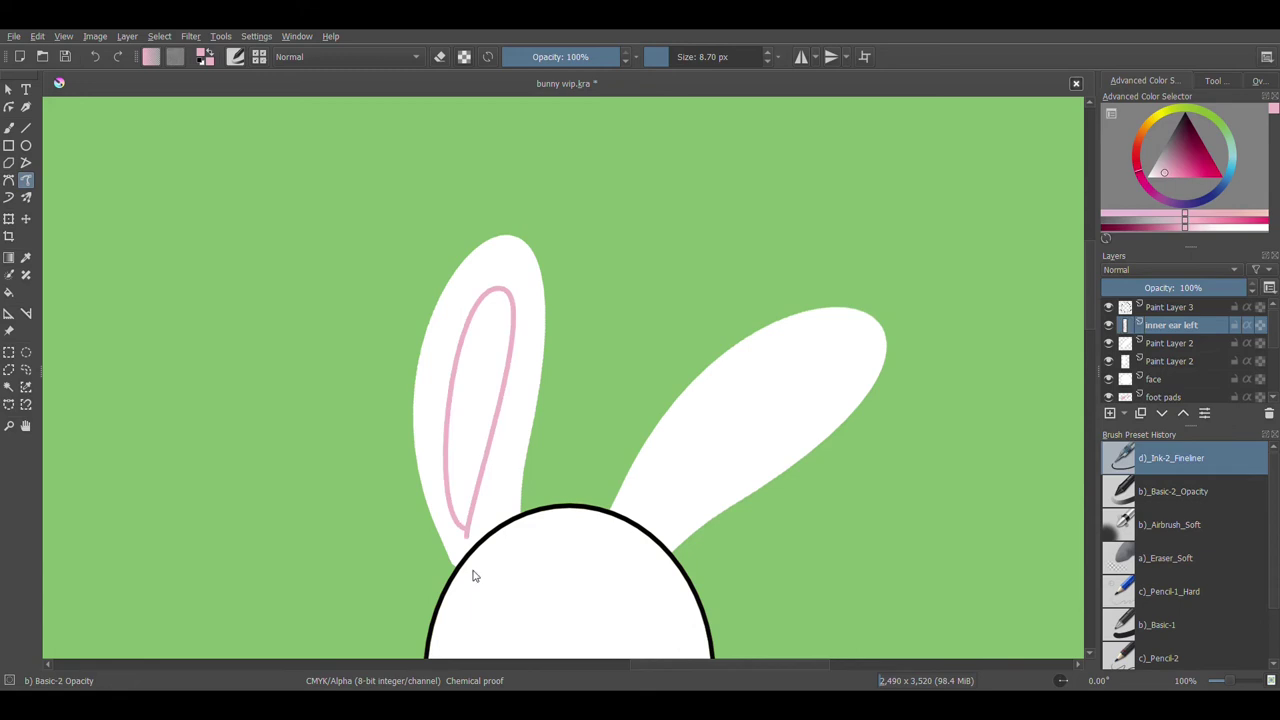
pyautogui.hotkey('ctrl', 'z')
# Draw a narrow inner-ear outline inside the upright ear and fill the shape with pink.
pyautogui.moveTo(451, 523)
pyautogui.mouseDown()
pyautogui.moveTo(502, 278)
pyautogui.moveTo(469, 531)
pyautogui.moveTo(446, 381)
pyautogui.moveTo(508, 320)
pyautogui.moveTo(467, 517)
pyautogui.moveTo(473, 547)
pyautogui.moveTo(451, 470)
pyautogui.moveTo(469, 331)
pyautogui.moveTo(507, 310)
pyautogui.moveTo(480, 540)
pyautogui.moveTo(471, 334)
pyautogui.moveTo(514, 314)
pyautogui.moveTo(474, 553)
pyautogui.moveTo(443, 415)
pyautogui.moveTo(478, 319)
pyautogui.moveTo(500, 381)
pyautogui.moveTo(469, 522)
pyautogui.moveTo(475, 571)
pyautogui.moveTo(454, 462)
pyautogui.moveTo(501, 304)
pyautogui.moveTo(503, 533)
pyautogui.moveTo(454, 382)
pyautogui.moveTo(499, 374)
pyautogui.moveTo(510, 516)
pyautogui.moveTo(464, 332)
pyautogui.moveTo(515, 327)
pyautogui.moveTo(475, 501)
pyautogui.moveTo(468, 540)
pyautogui.mouseUp()
pyautogui.hotkey('ctrl', 'z')
pyautogui.hotkey('ctrl', 'z')
pyautogui.hotkey('ctrl', 'z')
pyautogui.hotkey('ctrl', 'z')
pyautogui.hotkey('ctrl', 'z')
pyautogui.hotkey('ctrl', 'z')
pyautogui.hotkey('ctrl', 'z')
pyautogui.click(8, 292)
pyautogui.click(479, 387)
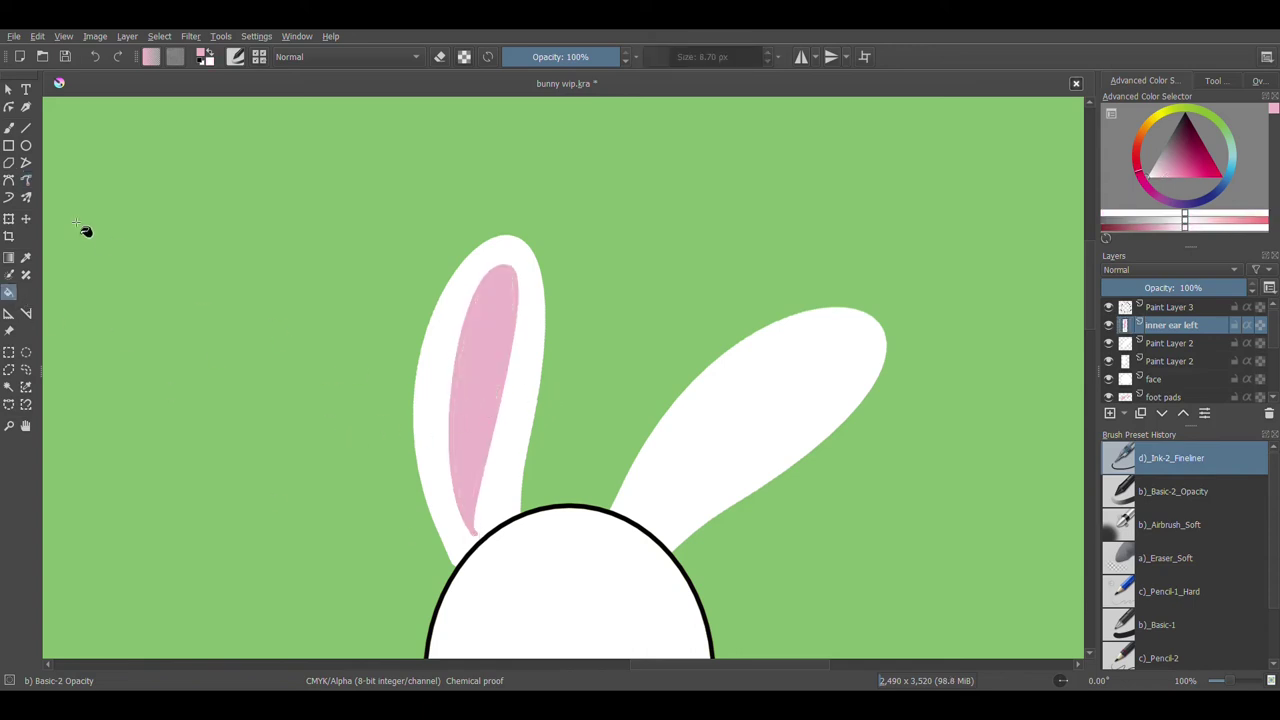
# Trim the lower tip of the pink inner ear with the eraser and reset the painting colour to black.
pyautogui.click(9, 128)
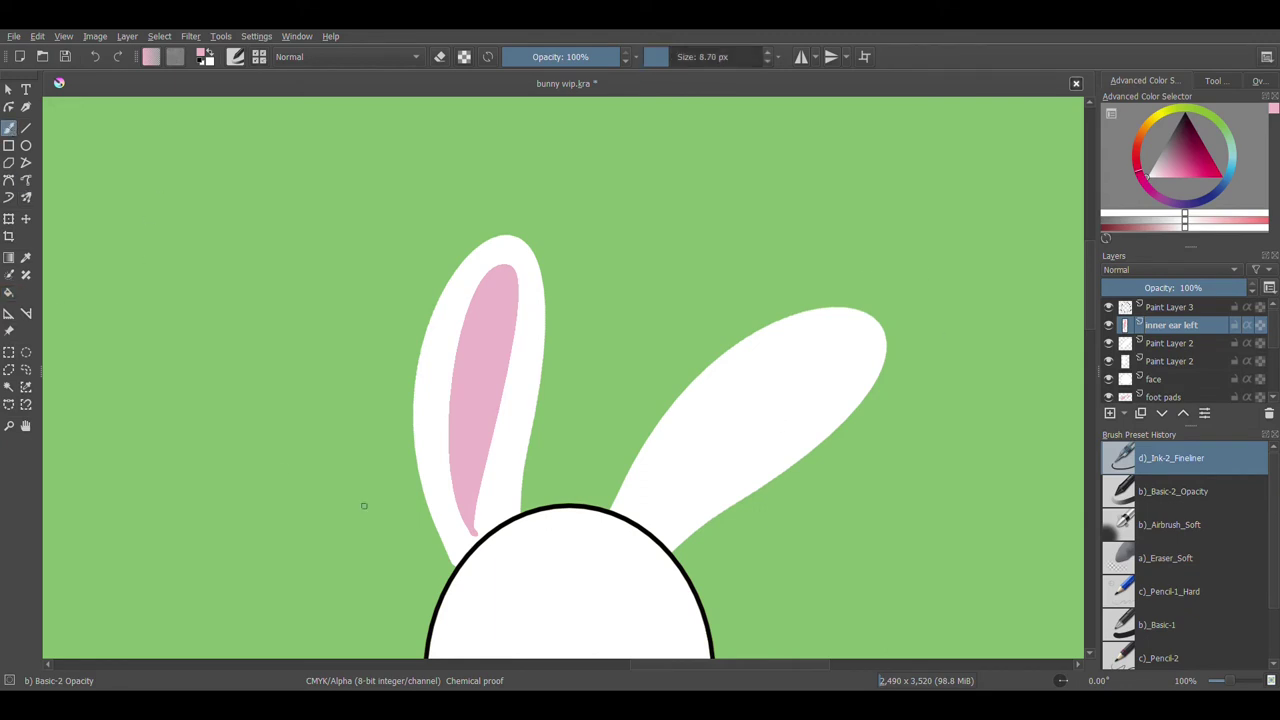
pyautogui.click(439, 57)
pyautogui.click(26, 180)
pyautogui.press('d')
pyautogui.press('e')
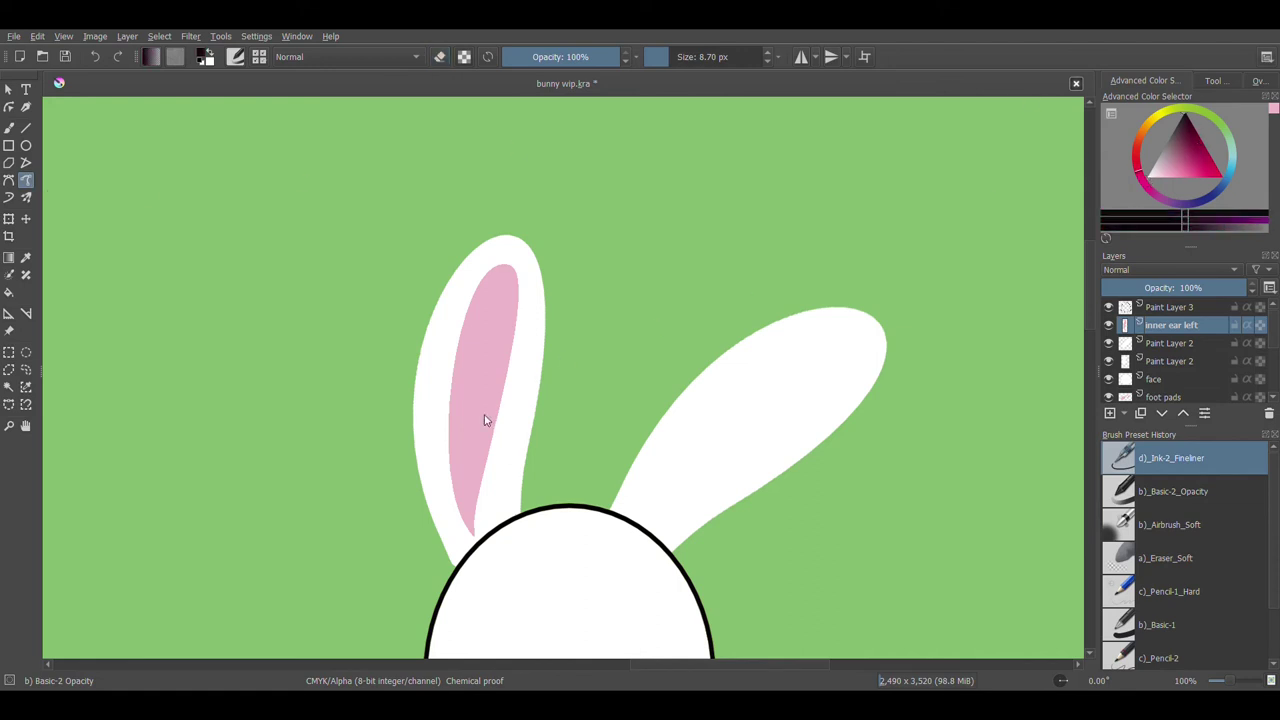
# Add a new layer above "inner ear left" and try to trace the pink inner ear's edge in black.
pyautogui.scroll(1, 520, 395)
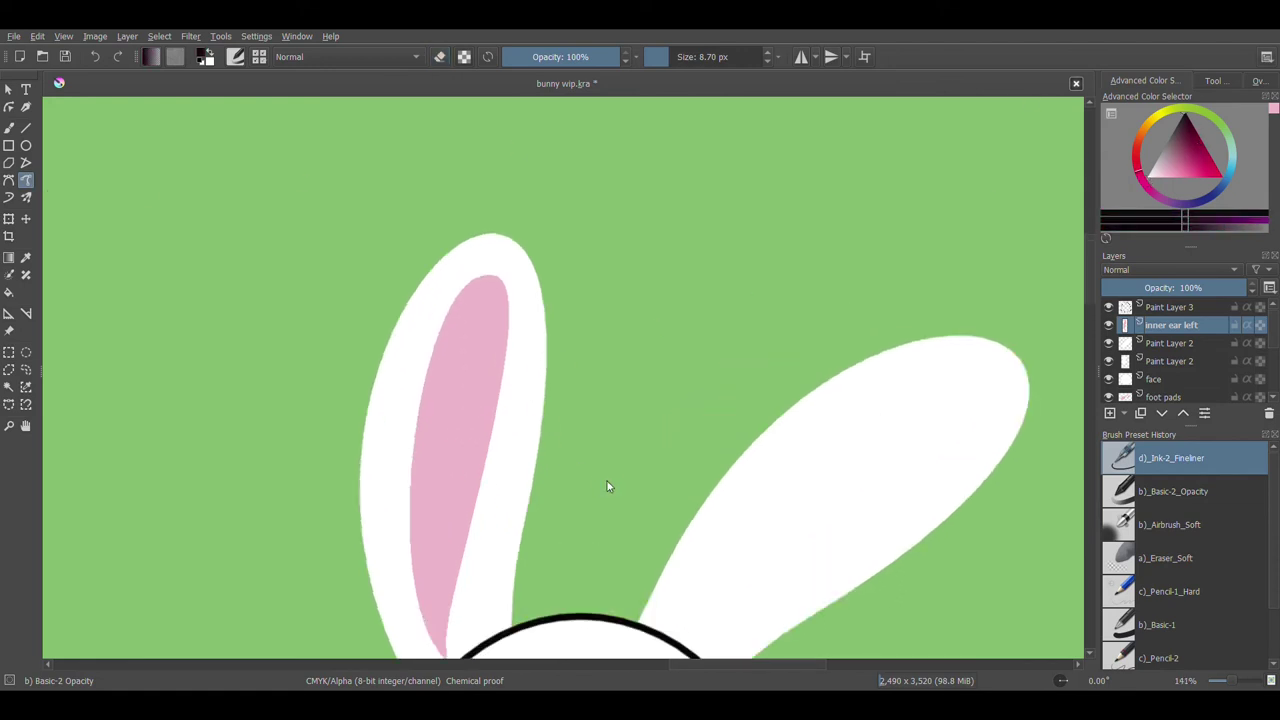
pyautogui.moveTo(607, 486); pyautogui.dragTo(643, 365)
pyautogui.click(1109, 413)
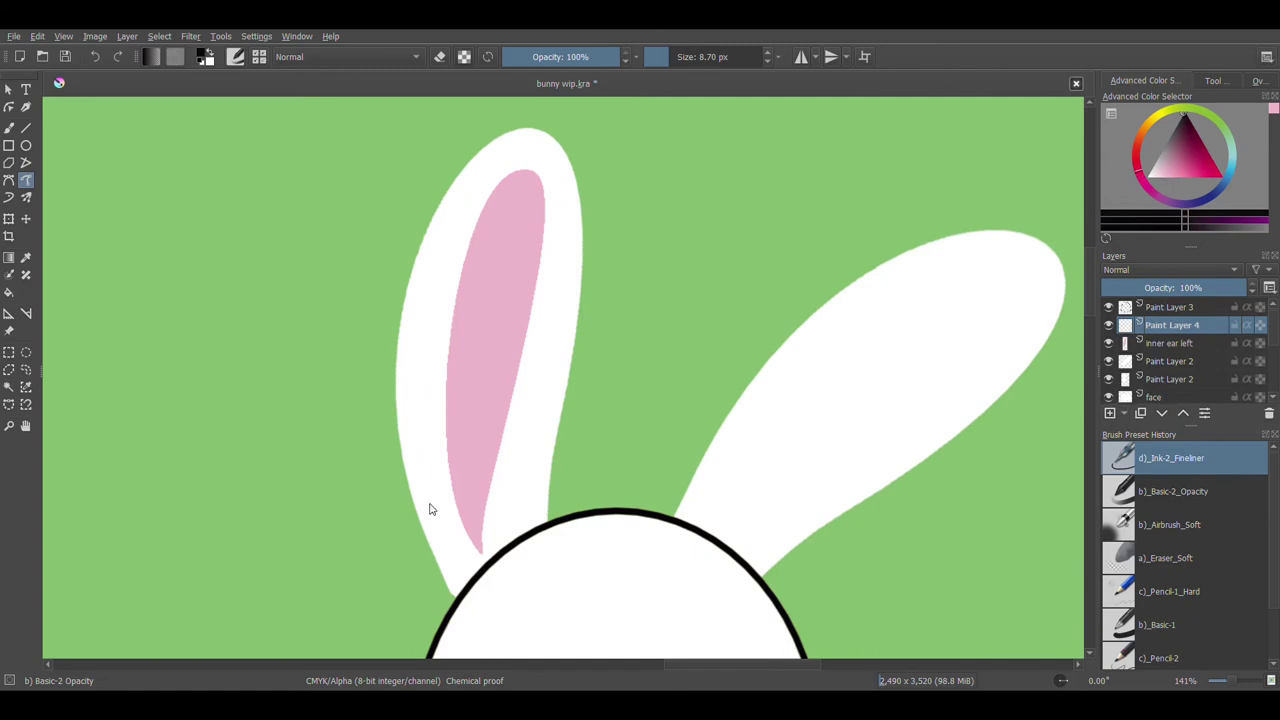
pyautogui.moveTo(476, 554)
pyautogui.mouseDown()
pyautogui.moveTo(448, 365)
pyautogui.moveTo(490, 224)
pyautogui.moveTo(541, 161)
pyautogui.moveTo(476, 213)
pyautogui.moveTo(446, 346)
pyautogui.moveTo(478, 565)
pyautogui.mouseUp()
pyautogui.hotkey('ctrl', 'z')
pyautogui.hotkey('ctrl', 'z')
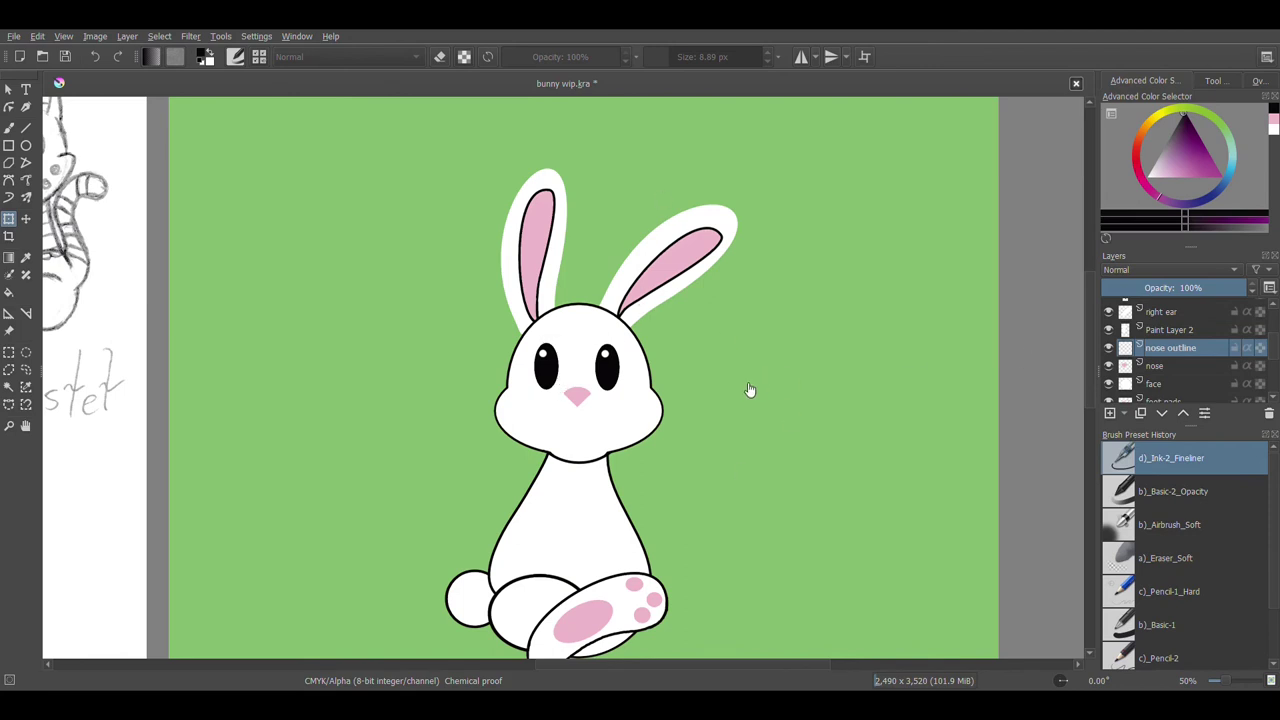
# Draw a black ellipse outline on the "nose outline" layer and fit its upper arc to the pink nose's top edge.
pyautogui.press('1')
pyautogui.click(26, 145)
pyautogui.moveTo(546, 390); pyautogui.dragTo(640, 496)
pyautogui.click(8, 219)
pyautogui.moveTo(621, 439); pyautogui.dragTo(619, 443)
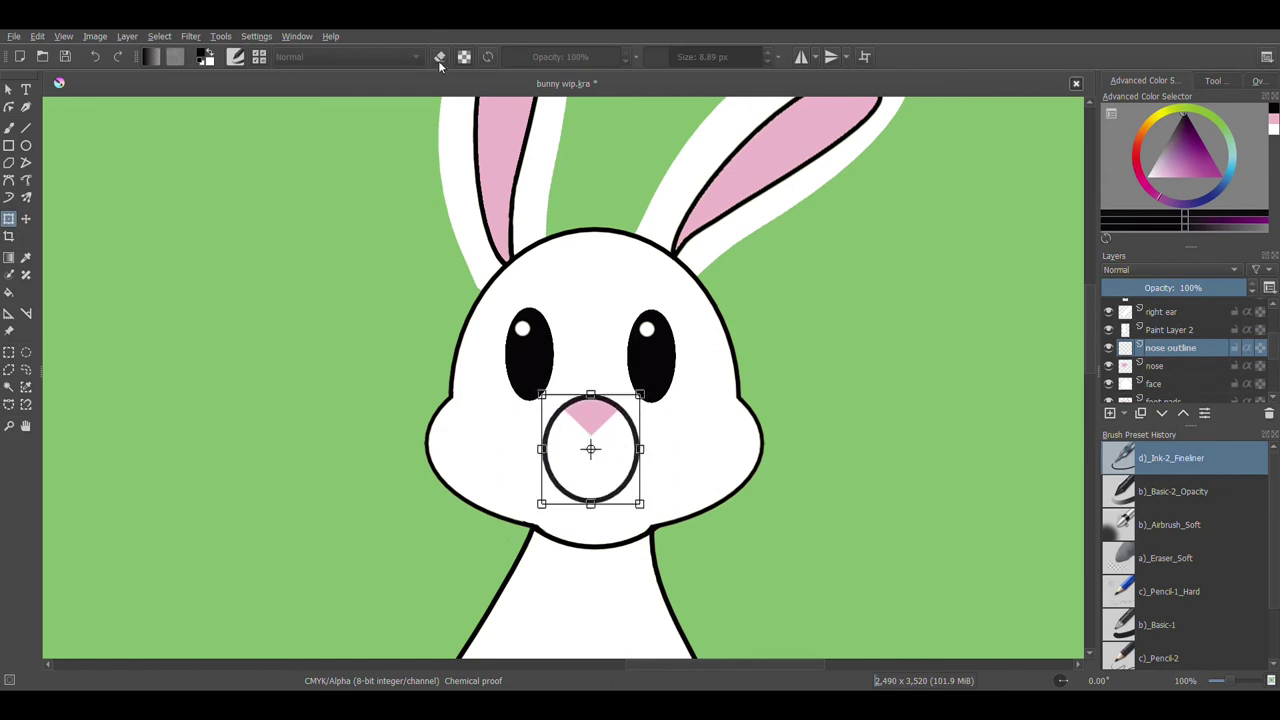
# Erase the ellipse outline except for the arc along the top of the pink nose.
pyautogui.click(9, 127)
pyautogui.click(437, 60)
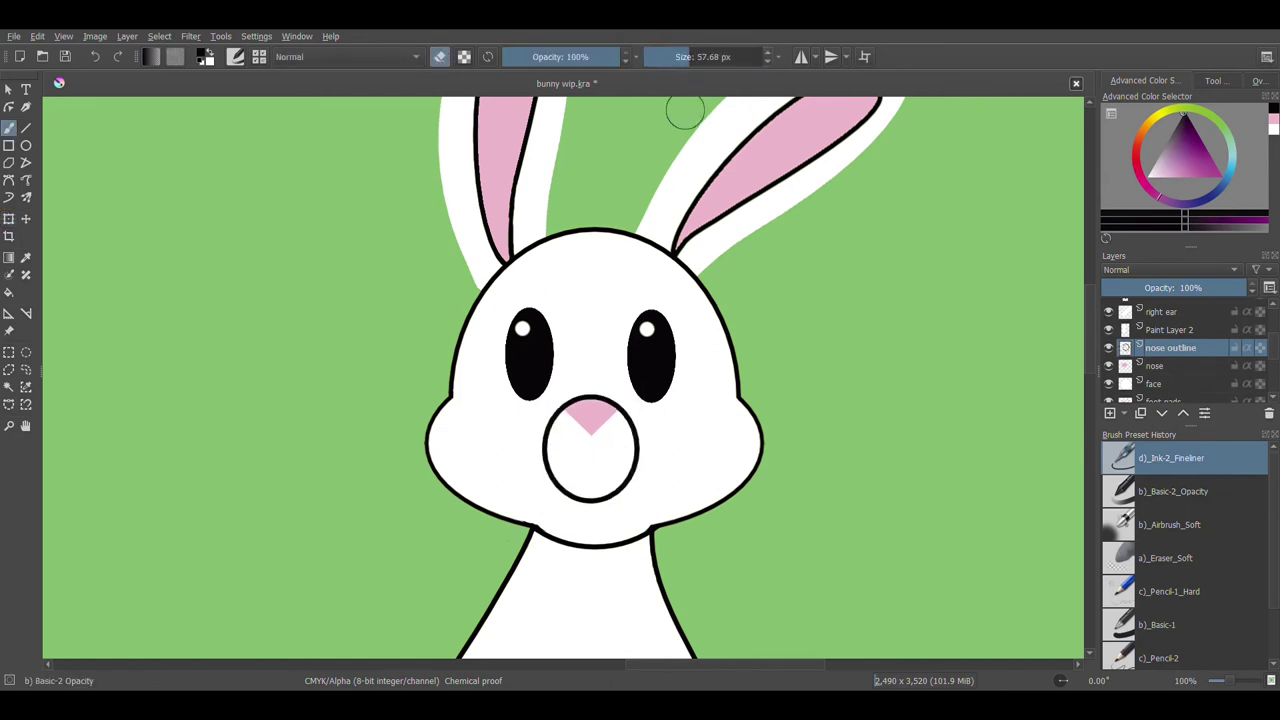
pyautogui.moveTo(537, 460); pyautogui.dragTo(545, 422)
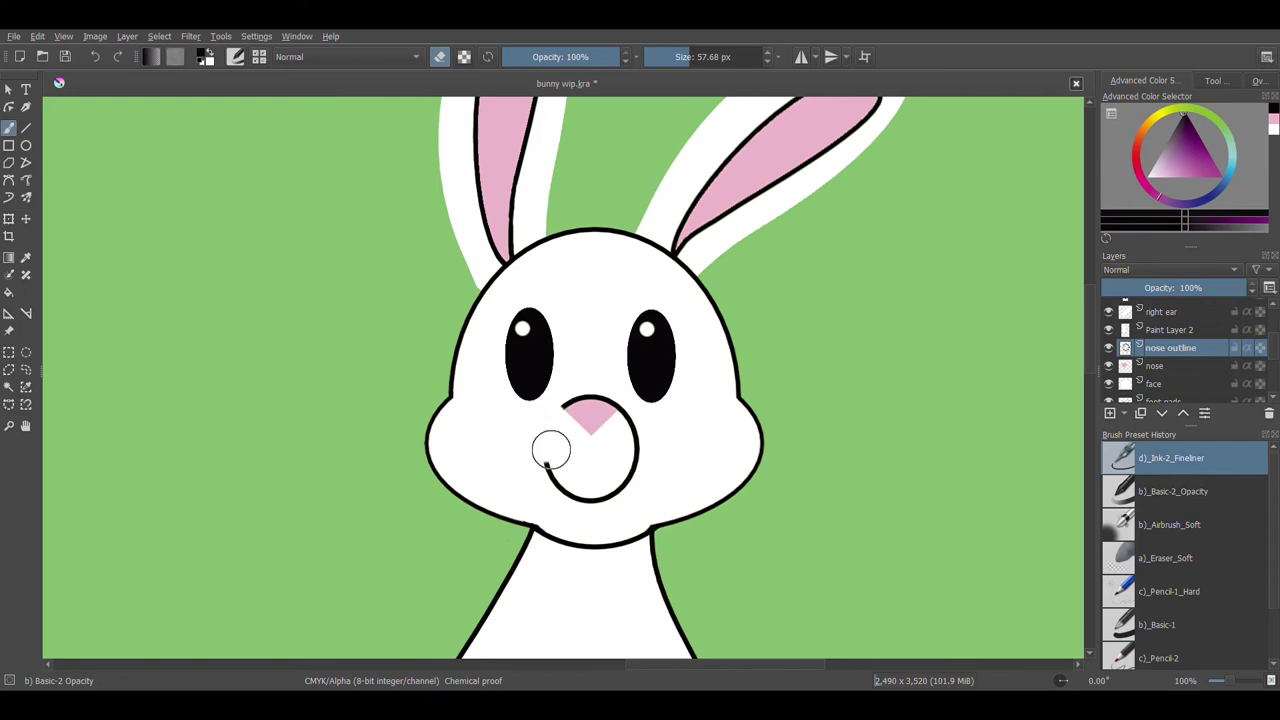
pyautogui.moveTo(550, 473)
pyautogui.mouseDown()
pyautogui.moveTo(588, 512)
pyautogui.moveTo(635, 455)
pyautogui.moveTo(634, 423)
pyautogui.mouseUp()
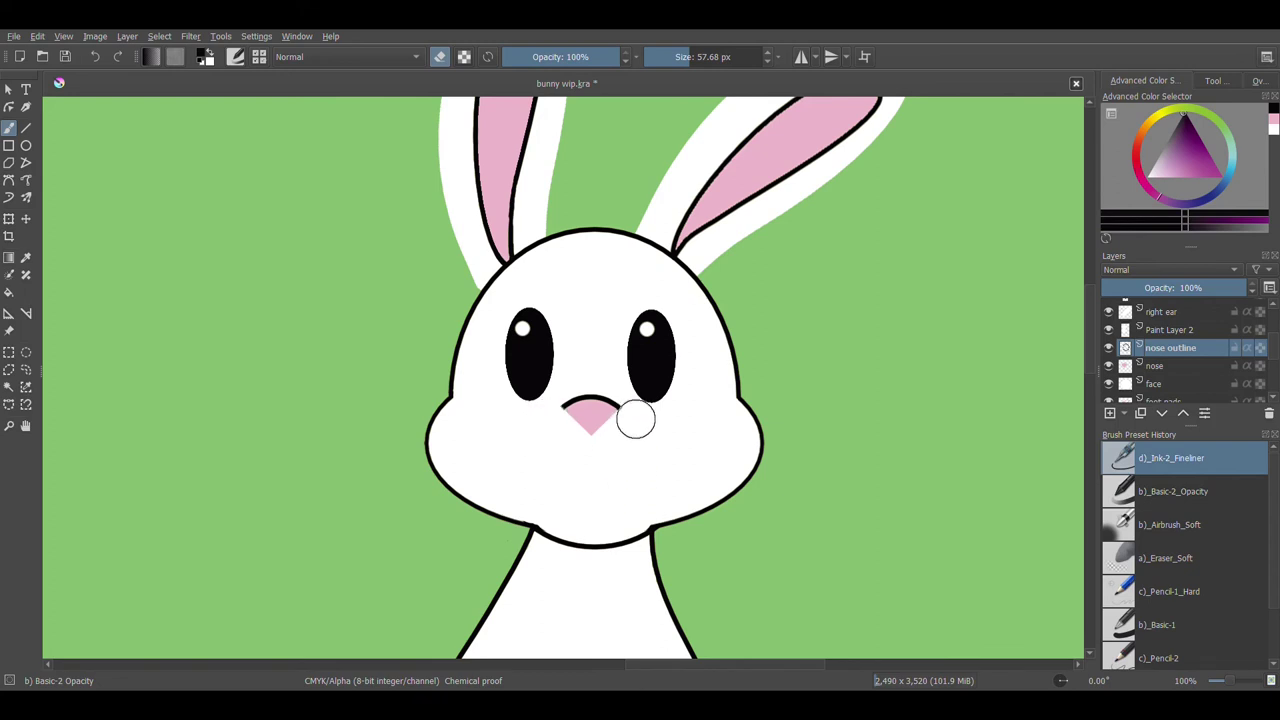
# Draw straight black 8.54 px lines along the nose's two lower edges to close its outline.
pyautogui.click(439, 57)
pyautogui.click(24, 131)
pyautogui.click(660, 57)
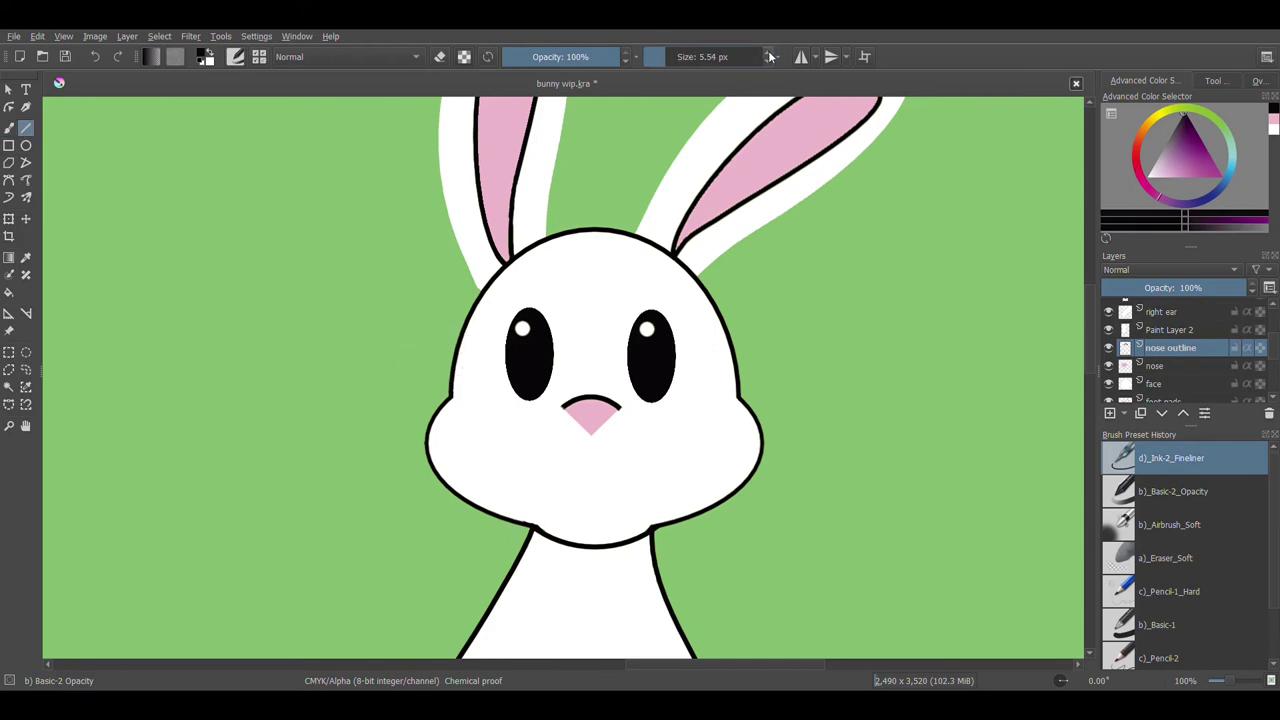
pyautogui.press('+')
pyautogui.press('+')
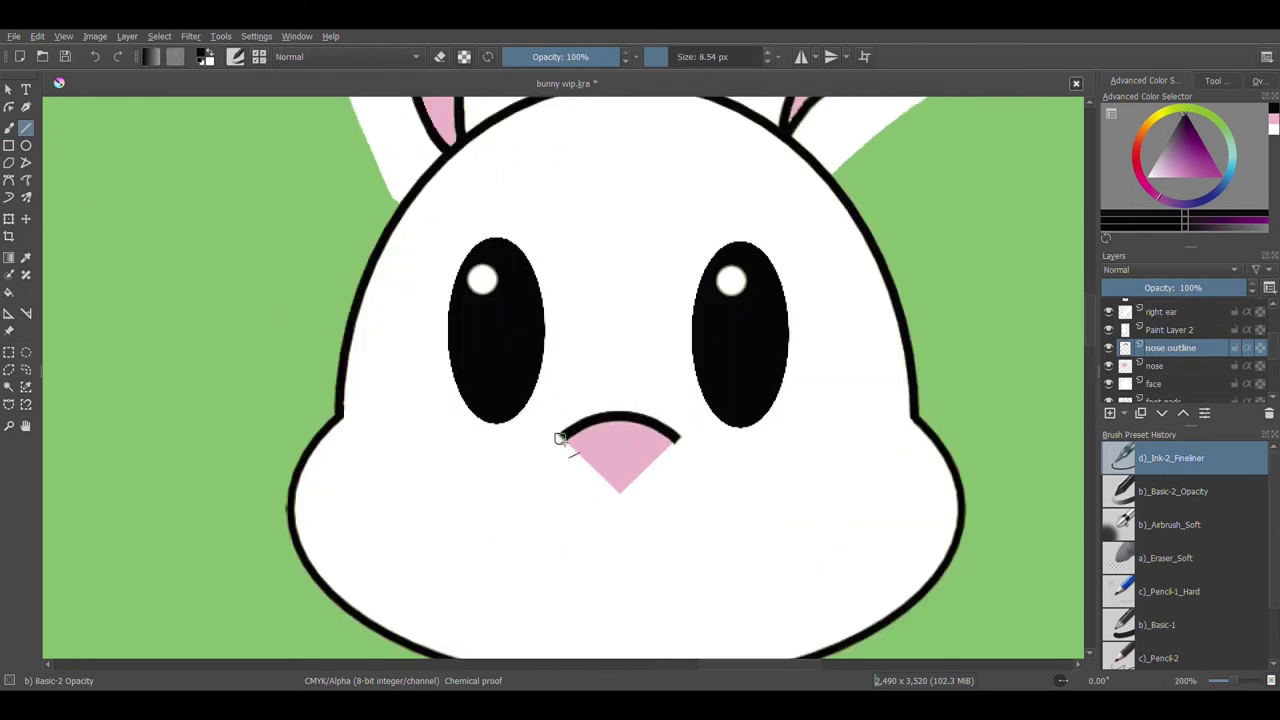
pyautogui.moveTo(560, 436)
pyautogui.mouseDown()
pyautogui.moveTo(625, 494)
pyautogui.moveTo(681, 436)
pyautogui.mouseUp()
# Examine the outlined nose at several zoom levels against the whole bunny and the pencil sketch.
pyautogui.press('-')
pyautogui.press('-')
pyautogui.press('-')
pyautogui.press('-')
pyautogui.press('-')
pyautogui.press('-')
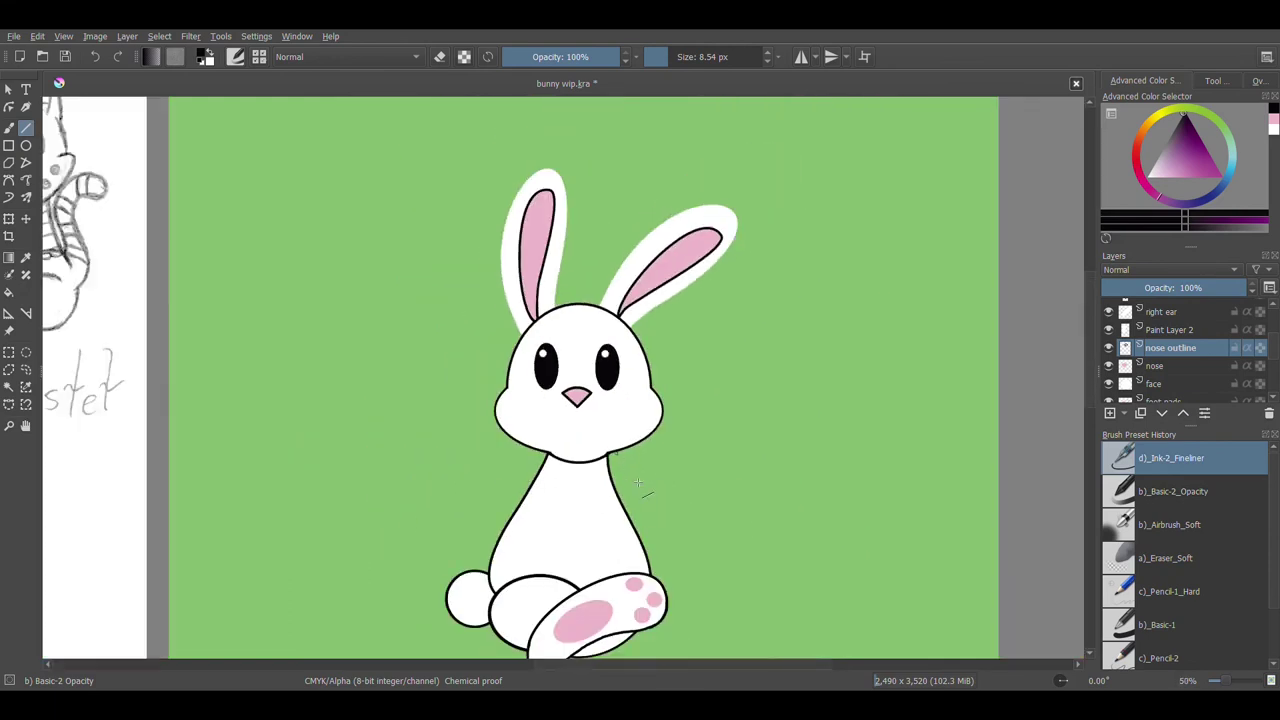
pyautogui.press('+')
pyautogui.press('+')
pyautogui.press('+')
pyautogui.press('+')
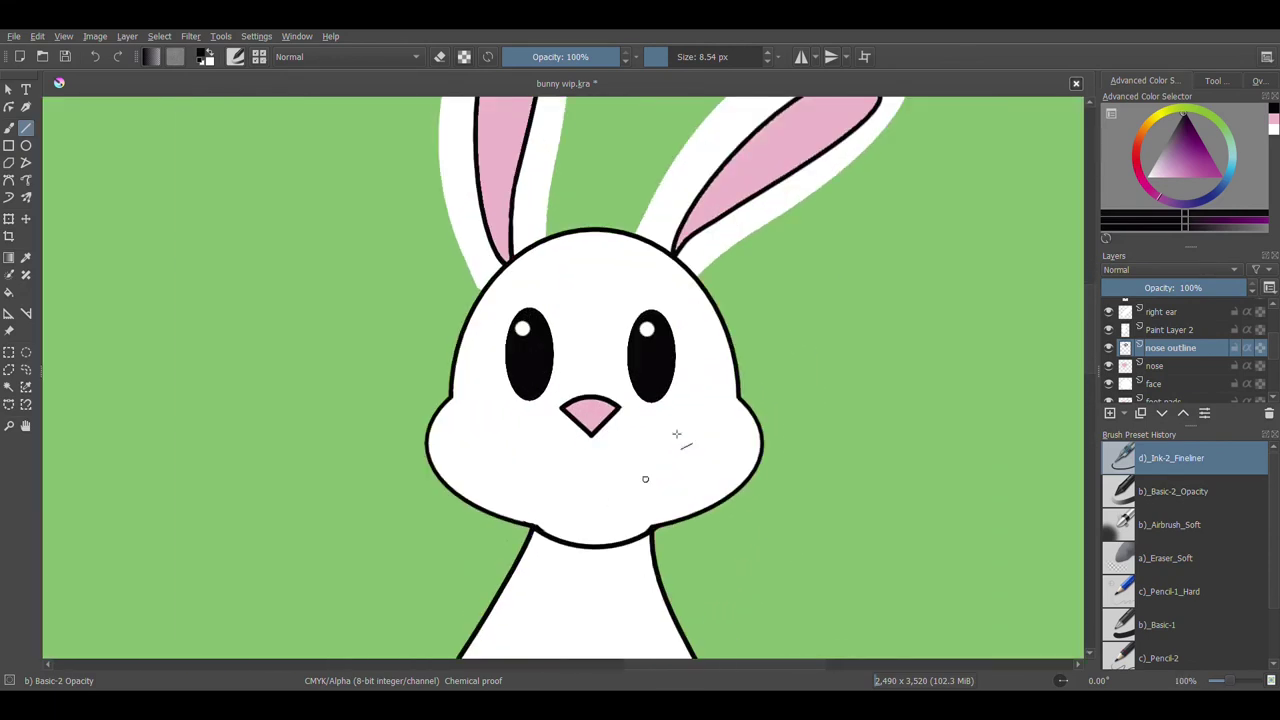
pyautogui.scroll(-4, 552, 459)
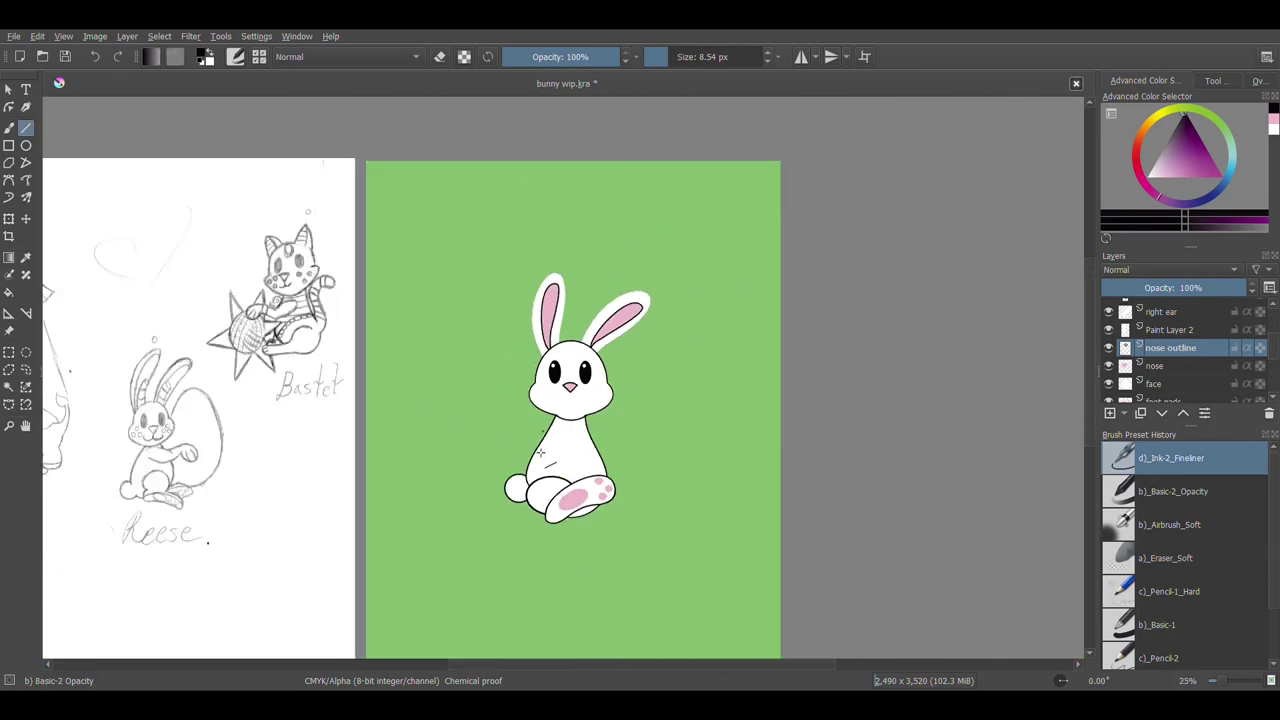
# Add a layer named "mouth" above the face and draw a short vertical black line down from the nose tip.
pyautogui.scroll(4, 552, 459)
pyautogui.click(1108, 413)
pyautogui.doubleClick(1184, 387)
pyautogui.write('mouth')
pyautogui.press('Return')
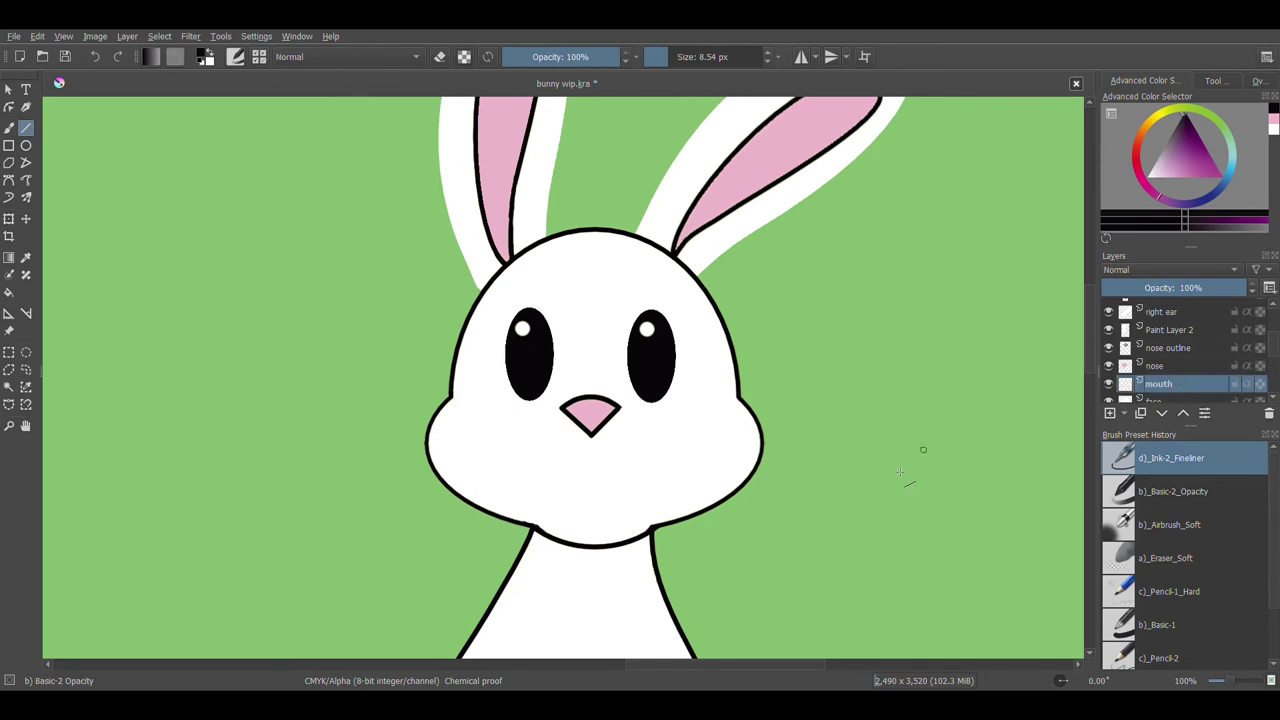
pyautogui.press('+')
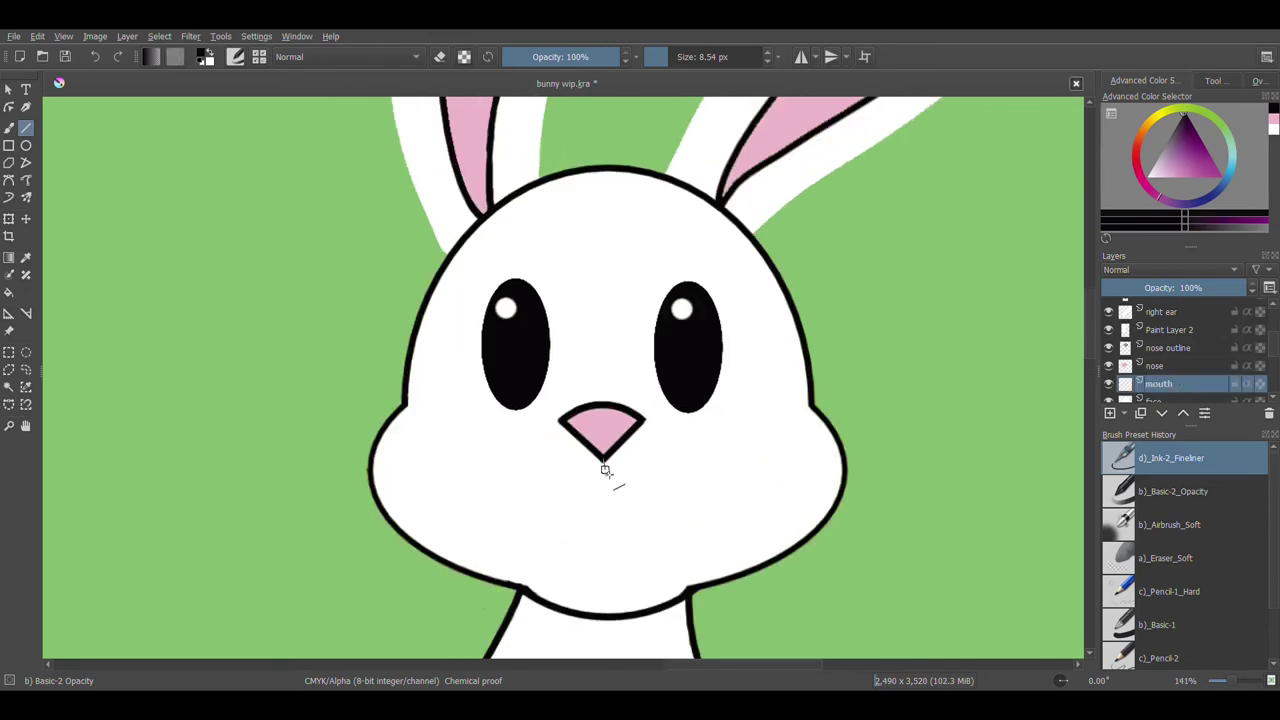
pyautogui.moveTo(604, 466); pyautogui.dragTo(604, 503)
# On a new layer above "mouth", draw a small black circle outline left of the mouth line and stretch it into an oval.
pyautogui.click(26, 145)
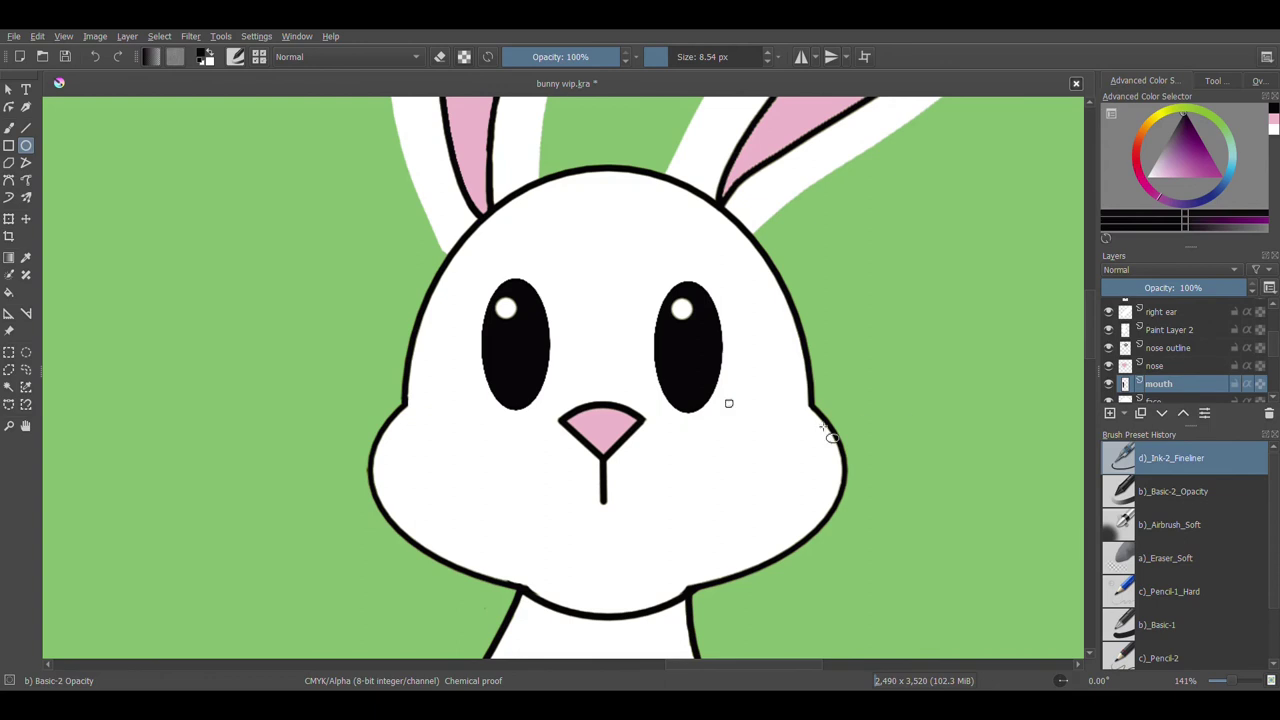
pyautogui.click(1109, 412)
pyautogui.moveTo(558, 470)
pyautogui.mouseDown()
pyautogui.moveTo(567, 527)
pyautogui.moveTo(615, 530)
pyautogui.mouseUp()
pyautogui.hotkey('ctrl', 't')
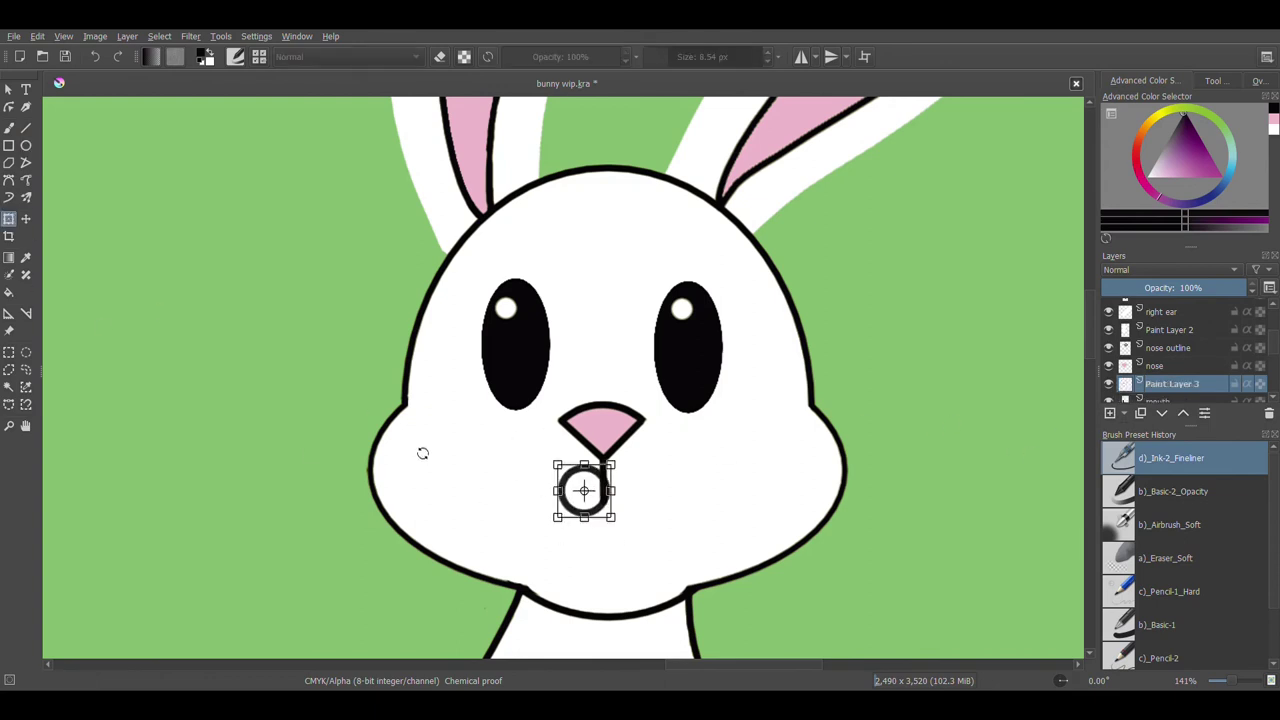
pyautogui.moveTo(561, 495); pyautogui.dragTo(540, 496)
pyautogui.moveTo(617, 496); pyautogui.dragTo(618, 535)
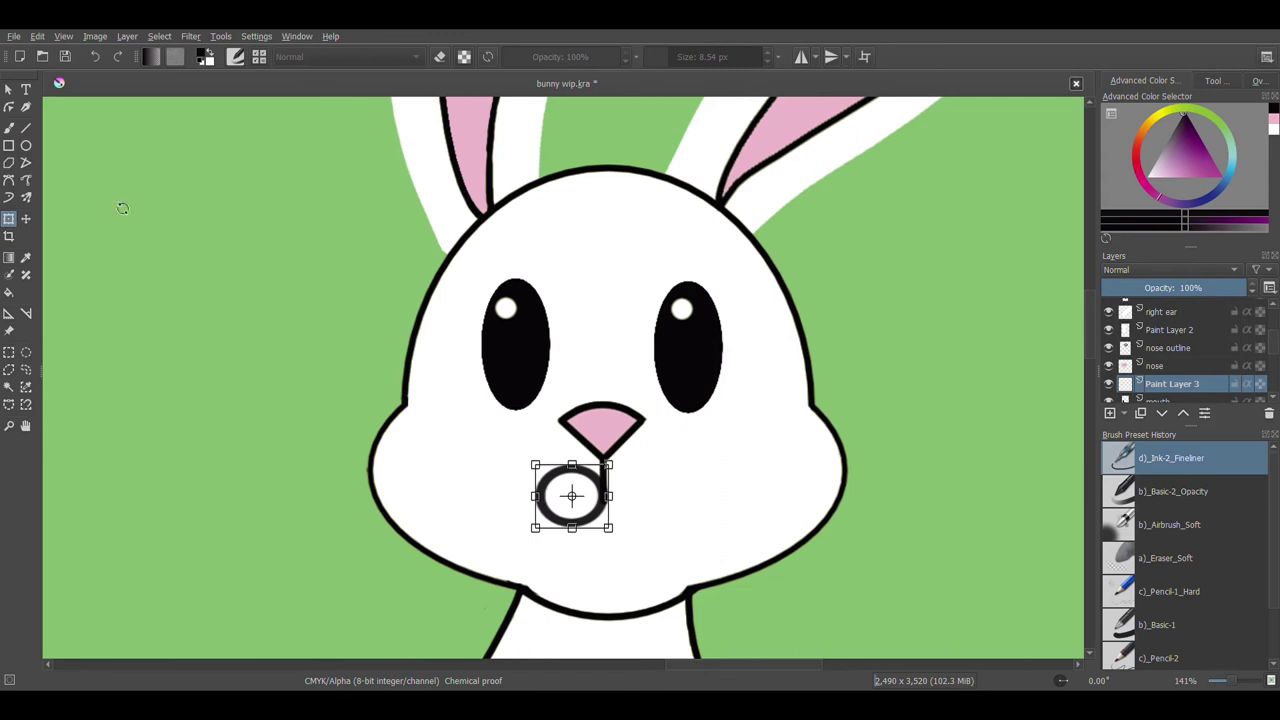
pyautogui.press('Return')
# Duplicate the oval's layer and place the copy level with the original on the right side of the mouth line.
pyautogui.hotkey('ctrl', 'j')
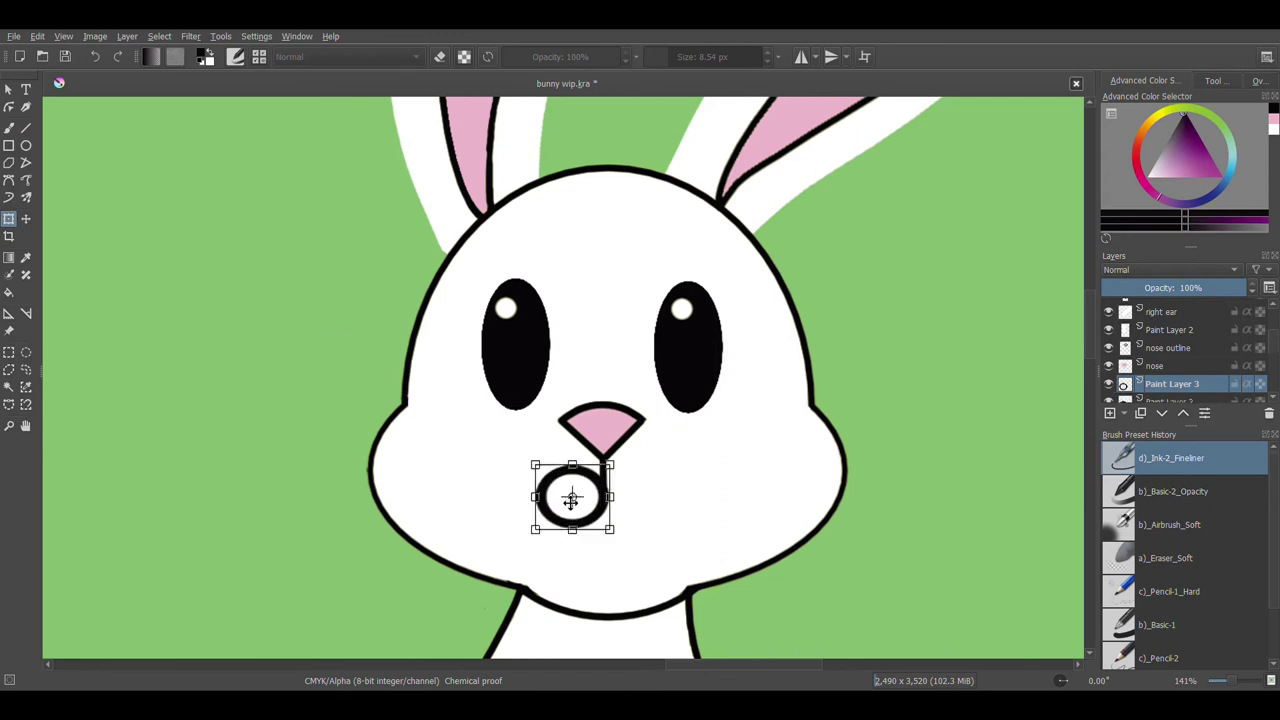
pyautogui.moveTo(580, 500)
pyautogui.mouseDown()
pyautogui.moveTo(641, 503)
pyautogui.moveTo(638, 491)
pyautogui.mouseUp()
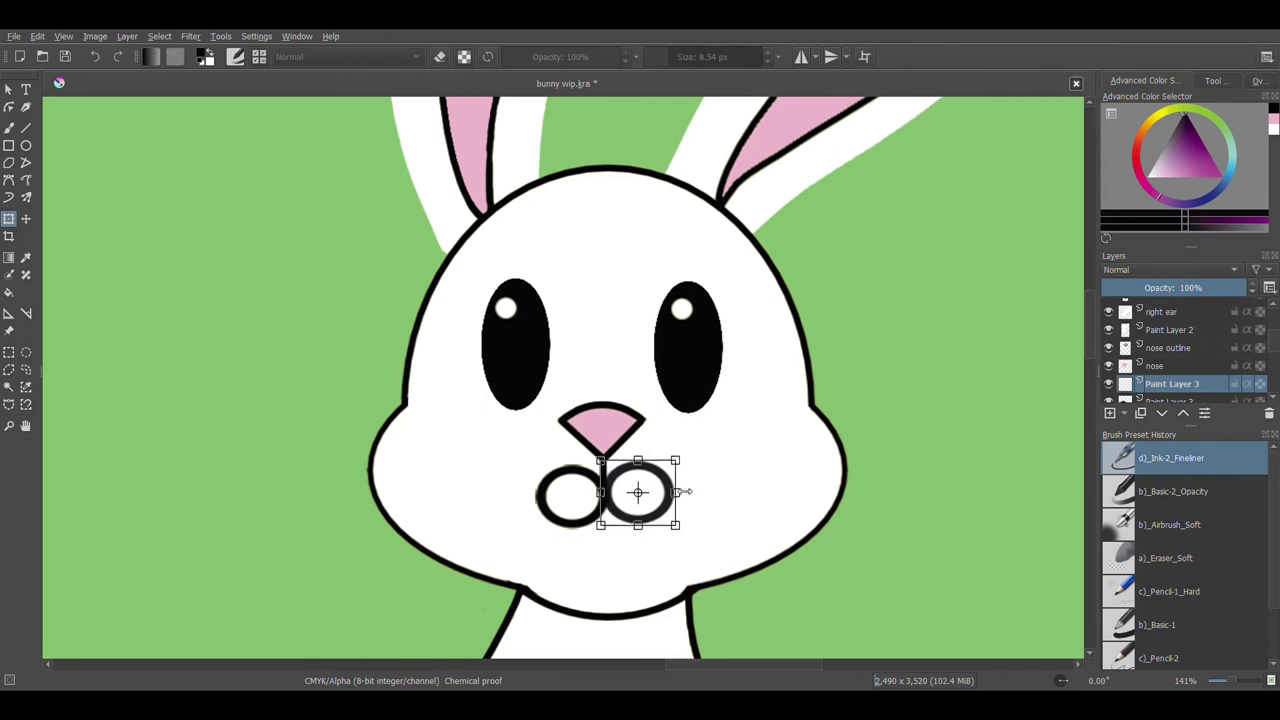
pyautogui.click(8, 130)
pyautogui.click(9, 220)
pyautogui.press('Down')
pyautogui.press('Down')
pyautogui.press('b')
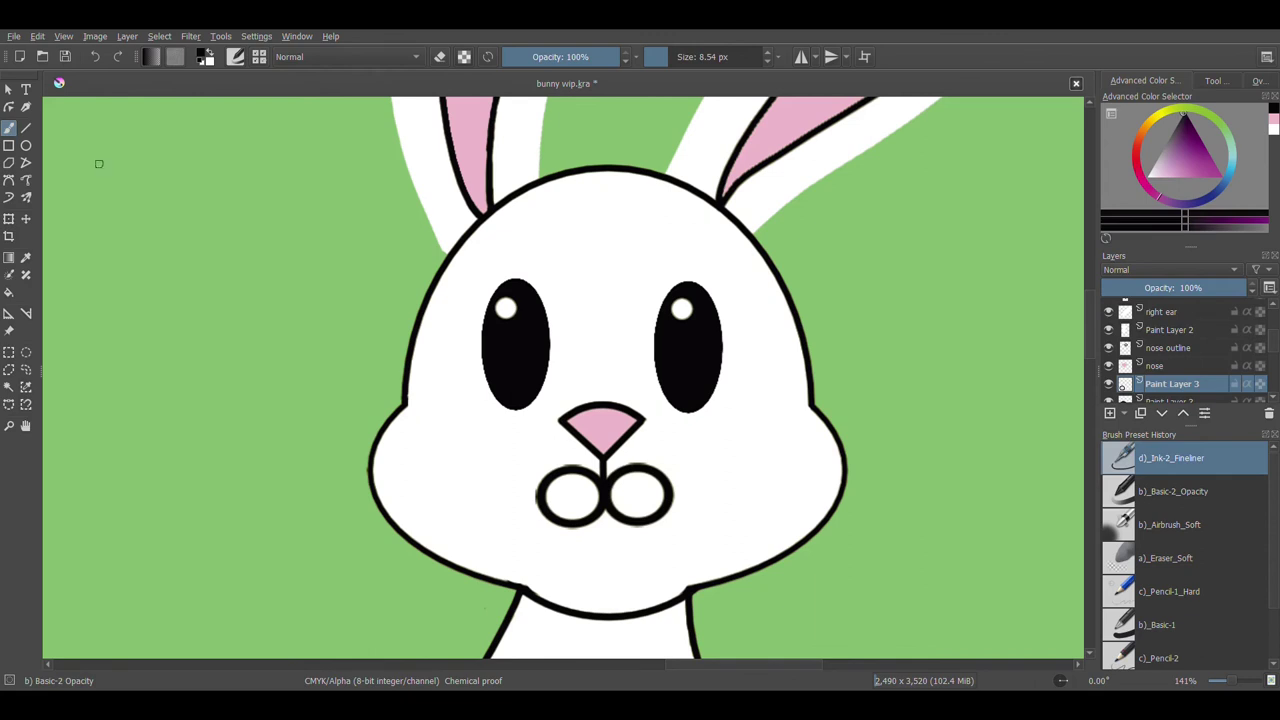
# Examine how the two mouth ovals look on the whole bunny.
pyautogui.hotkey('ctrl', '-')
pyautogui.hotkey('ctrl', '-')
pyautogui.hotkey('ctrl', '-')
pyautogui.hotkey('ctrl', '-')
pyautogui.hotkey('ctrl', '-')
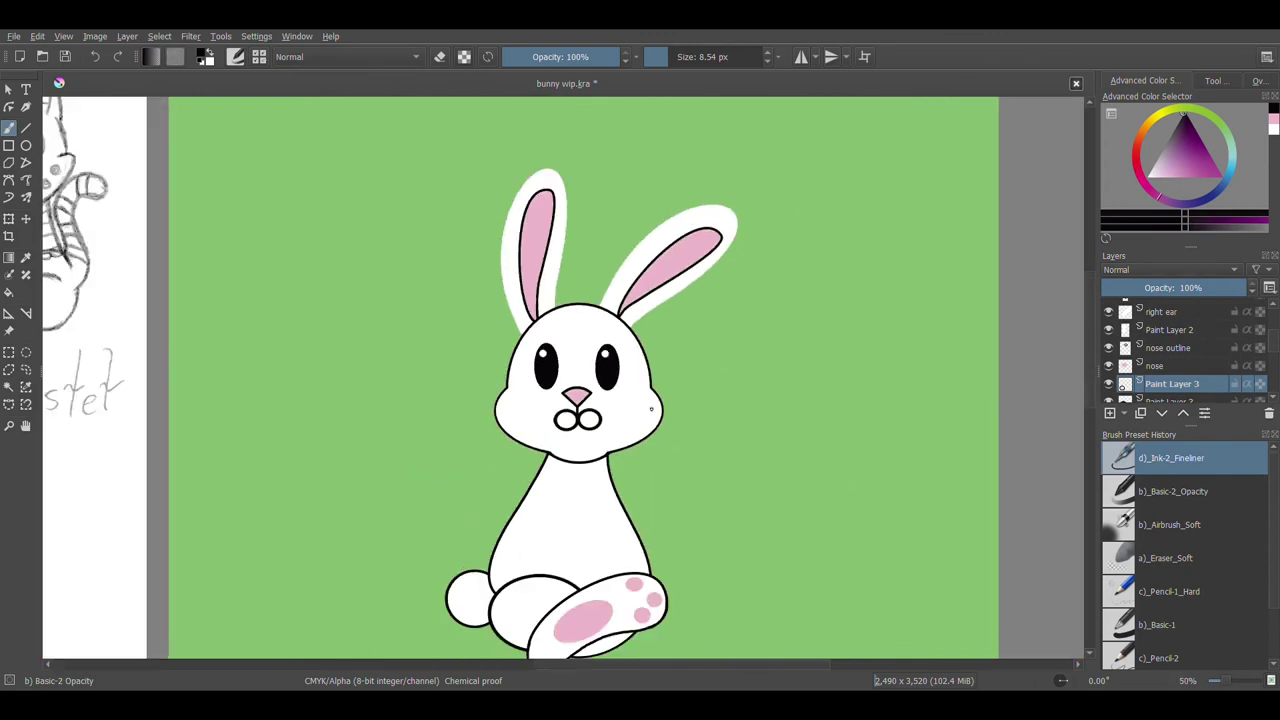
pyautogui.hotkey('ctrl', '+')
pyautogui.hotkey('ctrl', '+')
pyautogui.hotkey('ctrl', '+')
pyautogui.hotkey('ctrl', '+')
pyautogui.hotkey('ctrl', '+')
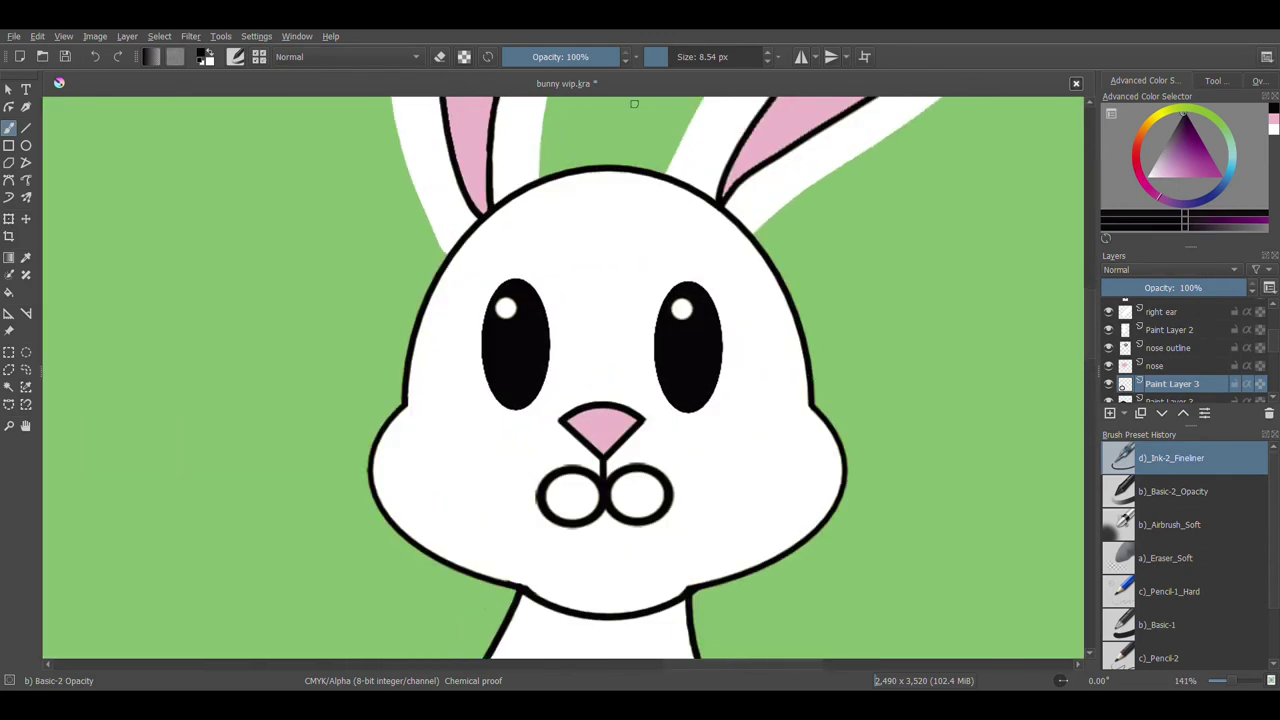
# Try to erase parts of the two mouth ovals freehand with horizontal mirroring.
pyautogui.click(801, 56)
pyautogui.click(441, 57)
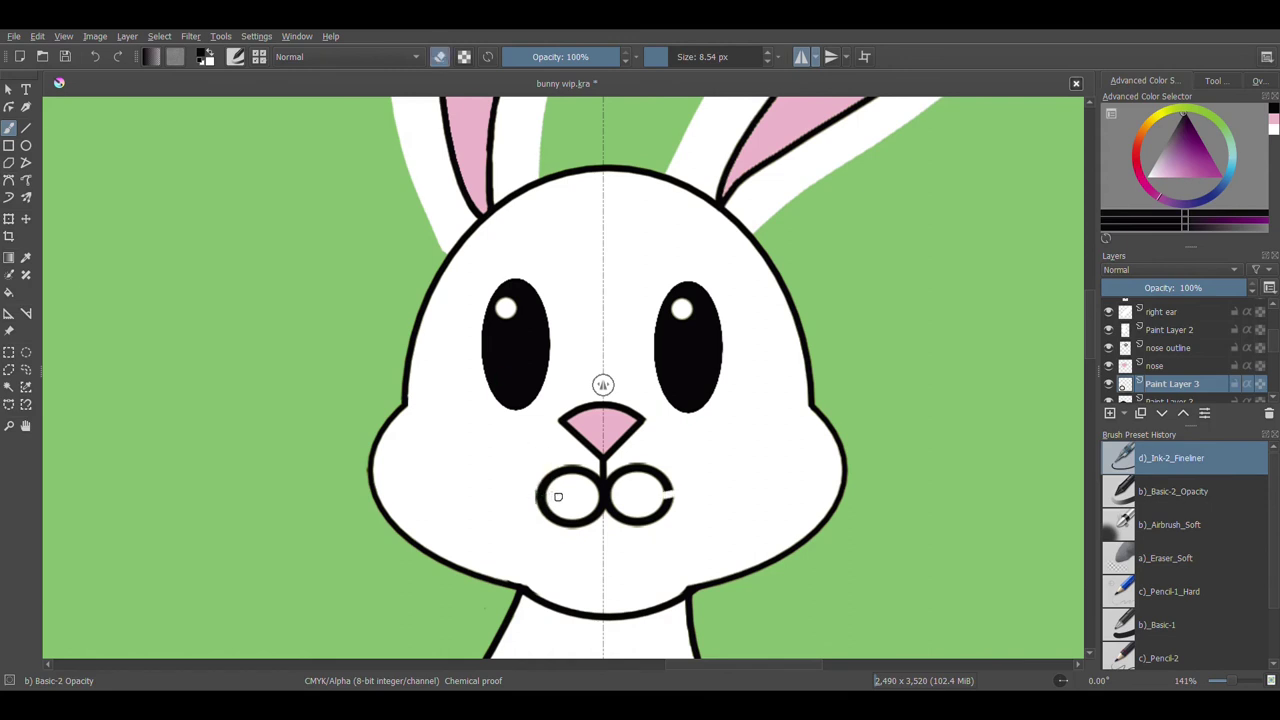
pyautogui.moveTo(544, 479)
pyautogui.mouseDown()
pyautogui.moveTo(533, 492)
pyautogui.moveTo(561, 495)
pyautogui.mouseUp()
pyautogui.hotkey('ctrl', 'z')
pyautogui.click(441, 57)
pyautogui.moveTo(537, 485); pyautogui.dragTo(586, 468)
pyautogui.hotkey('ctrl', 'z')
# Try to erase a straight horizontal line across both mouth ovals without mirroring.
pyautogui.click(800, 57)
pyautogui.click(26, 128)
pyautogui.moveTo(518, 491); pyautogui.dragTo(705, 488)
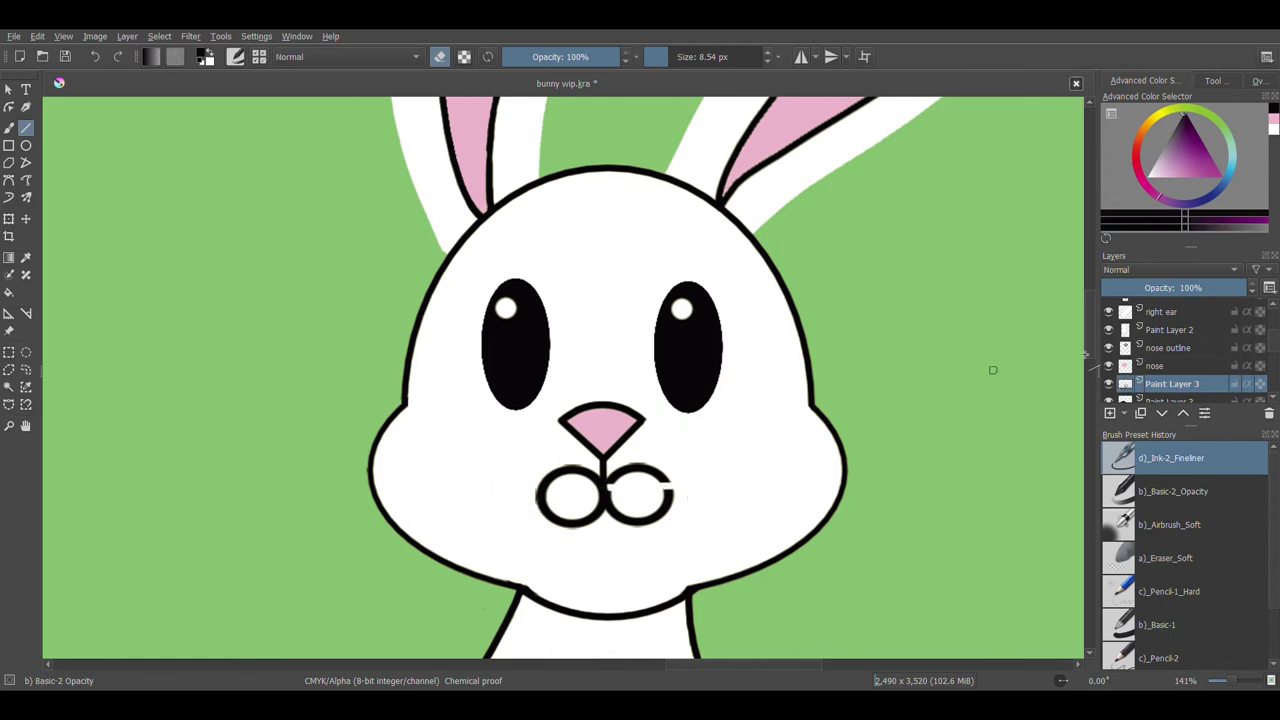
pyautogui.scroll(-3, 1197, 329)
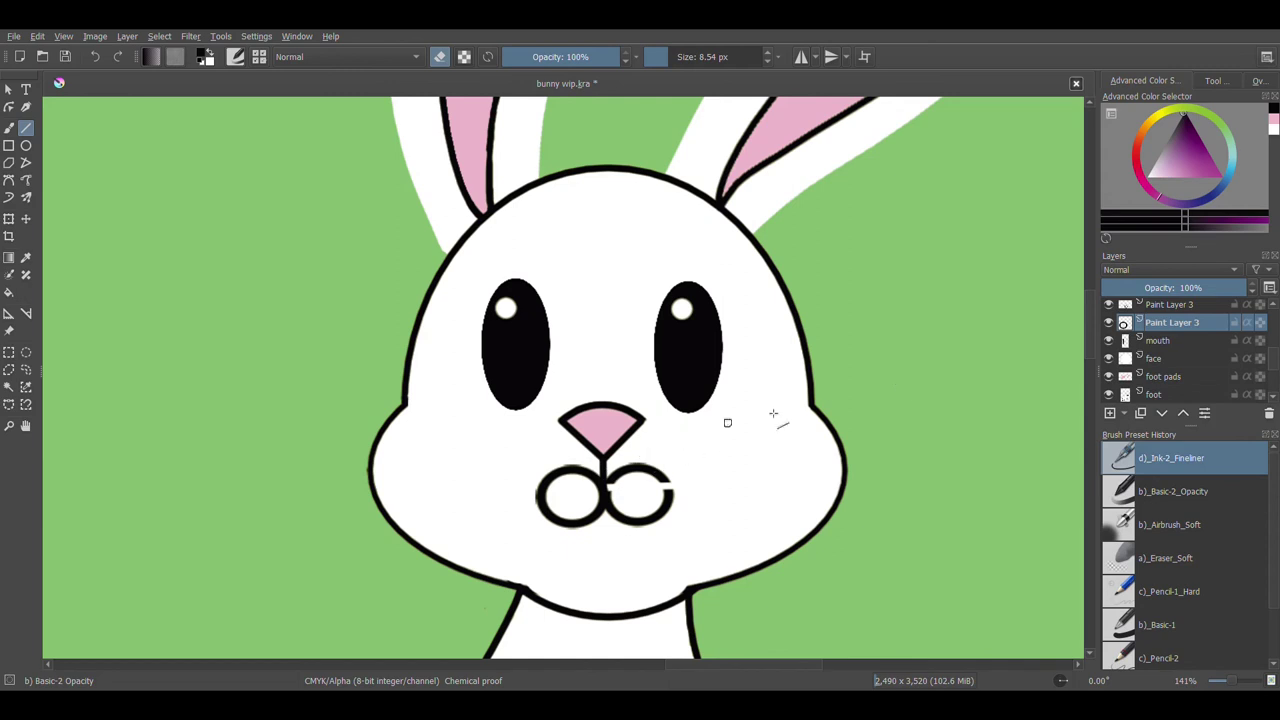
pyautogui.click(1212, 303)
pyautogui.hotkey('ctrl', 'z')
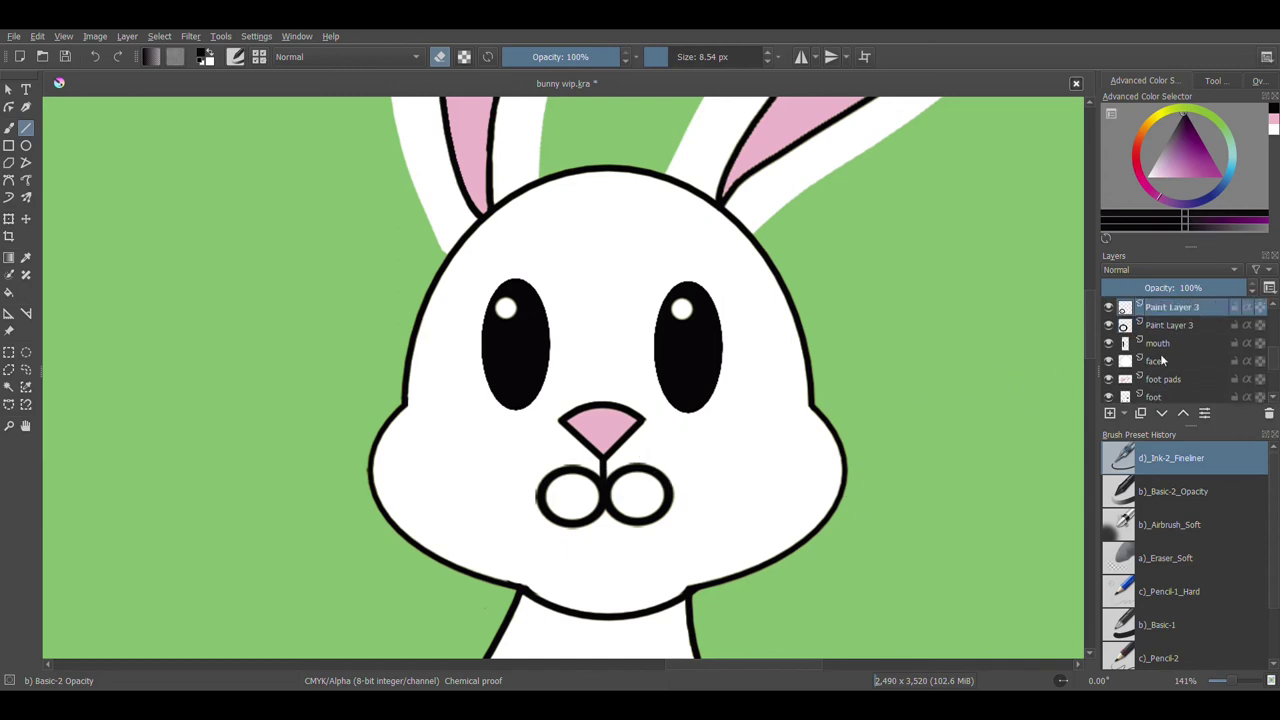
# Merge the two oval layers and erase the upper halves of both ovals with horizontal mirroring, leaving the curved mouth.
pyautogui.hotkey('ctrl', 'z')
pyautogui.click(804, 57)
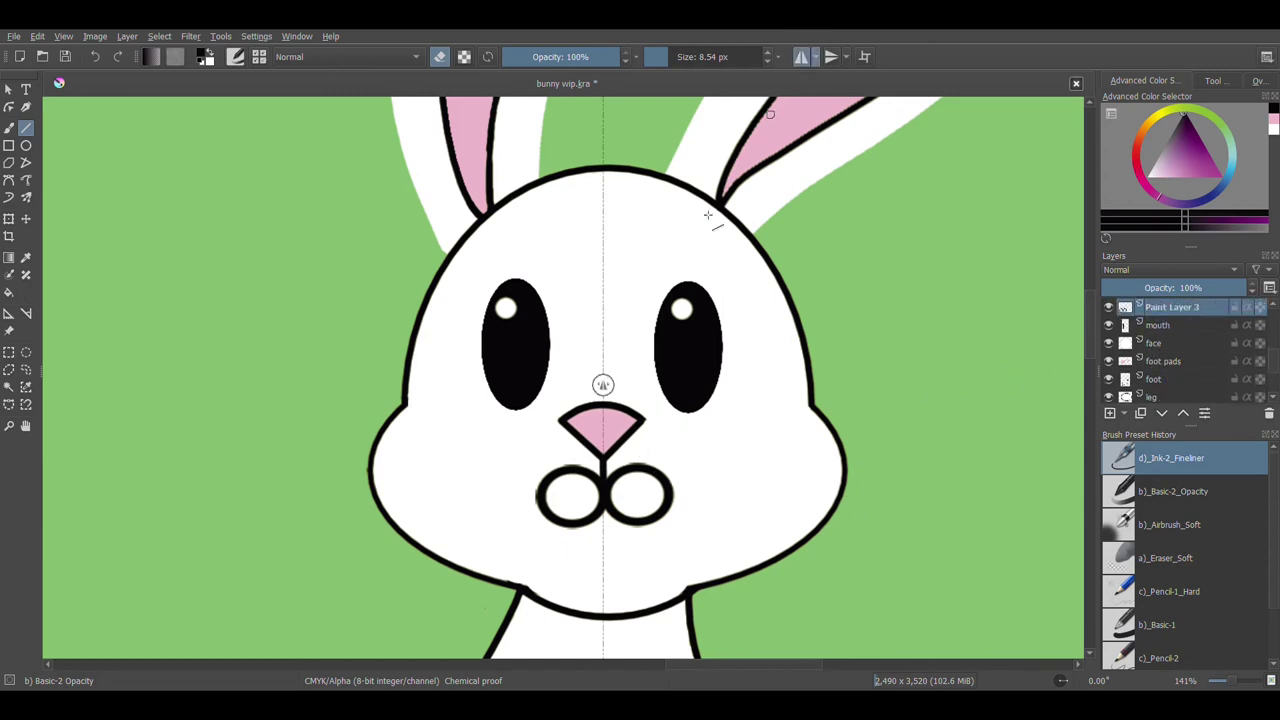
pyautogui.moveTo(533, 495); pyautogui.dragTo(712, 495)
pyautogui.click(8, 128)
pyautogui.moveTo(551, 489)
pyautogui.mouseDown()
pyautogui.moveTo(536, 488)
pyautogui.moveTo(588, 471)
pyautogui.mouseUp()
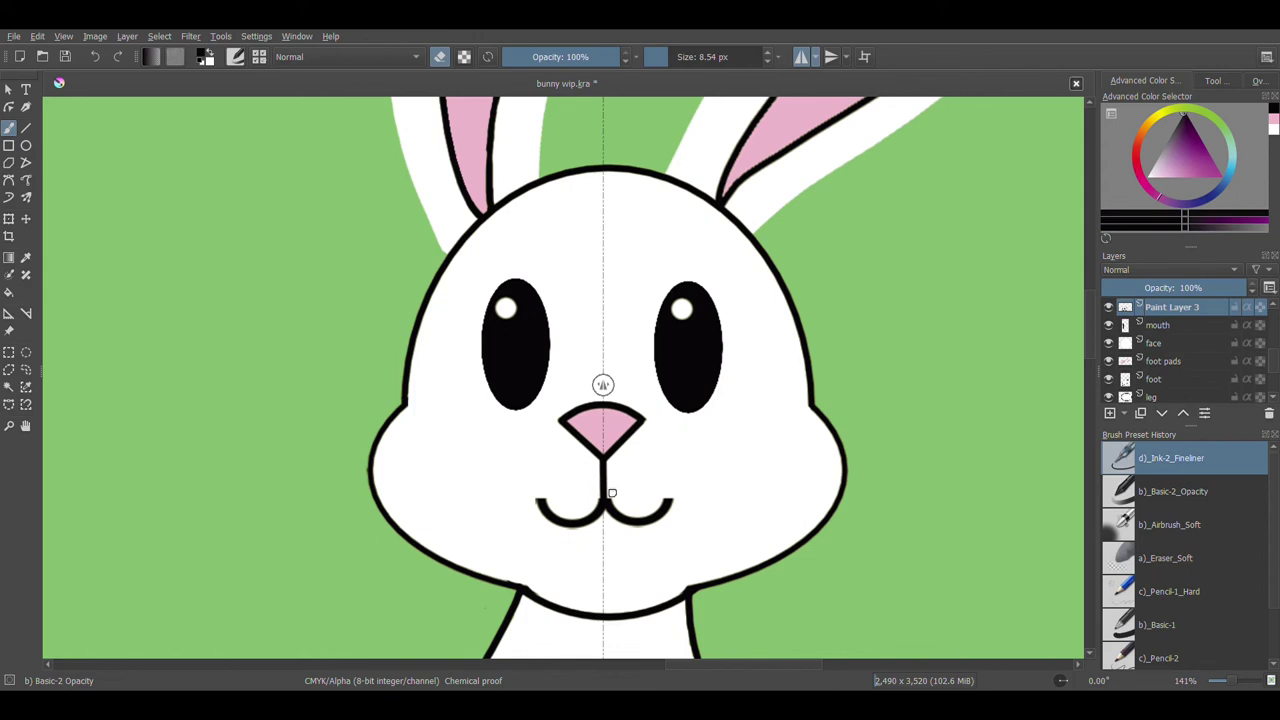
pyautogui.click(800, 57)
# Examine the curved mouth on the bunny's face from farther out and close up.
pyautogui.hotkey('ctrl', '-')
pyautogui.hotkey('ctrl', '-')
pyautogui.hotkey('ctrl', '-')
pyautogui.hotkey('ctrl', '-')
pyautogui.hotkey('ctrl', '-')
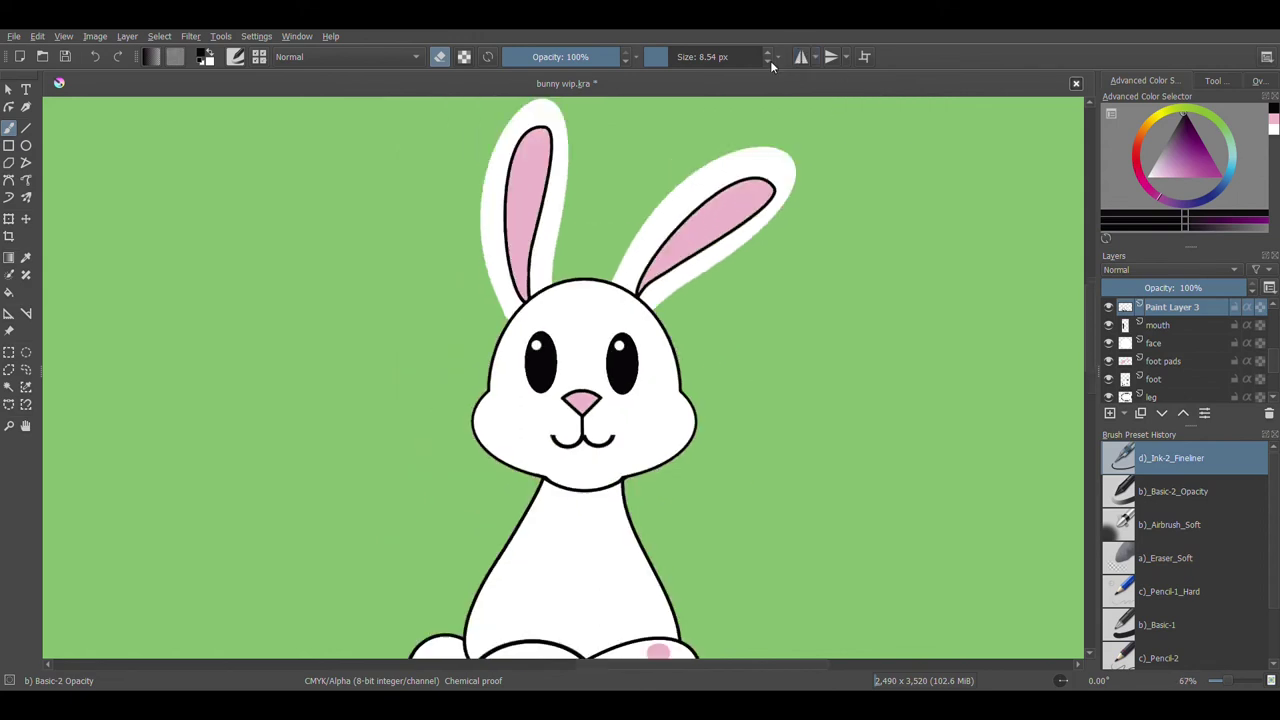
pyautogui.hotkey('ctrl', '+')
pyautogui.press('+')
pyautogui.press('+')
pyautogui.press('+')
pyautogui.press('+')
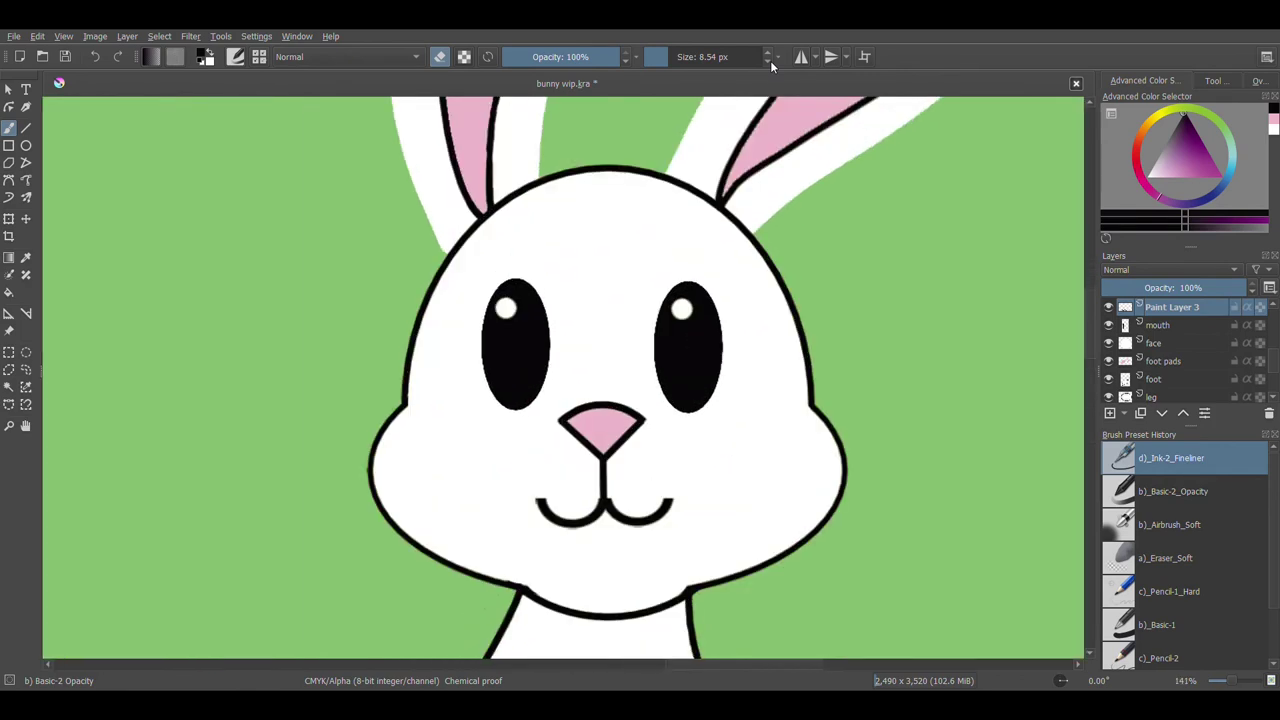
# Switch from freehand erasing to straight-line painting on the mouth layer.
pyautogui.click(26, 127)
pyautogui.click(440, 57)
pyautogui.click(1158, 325)
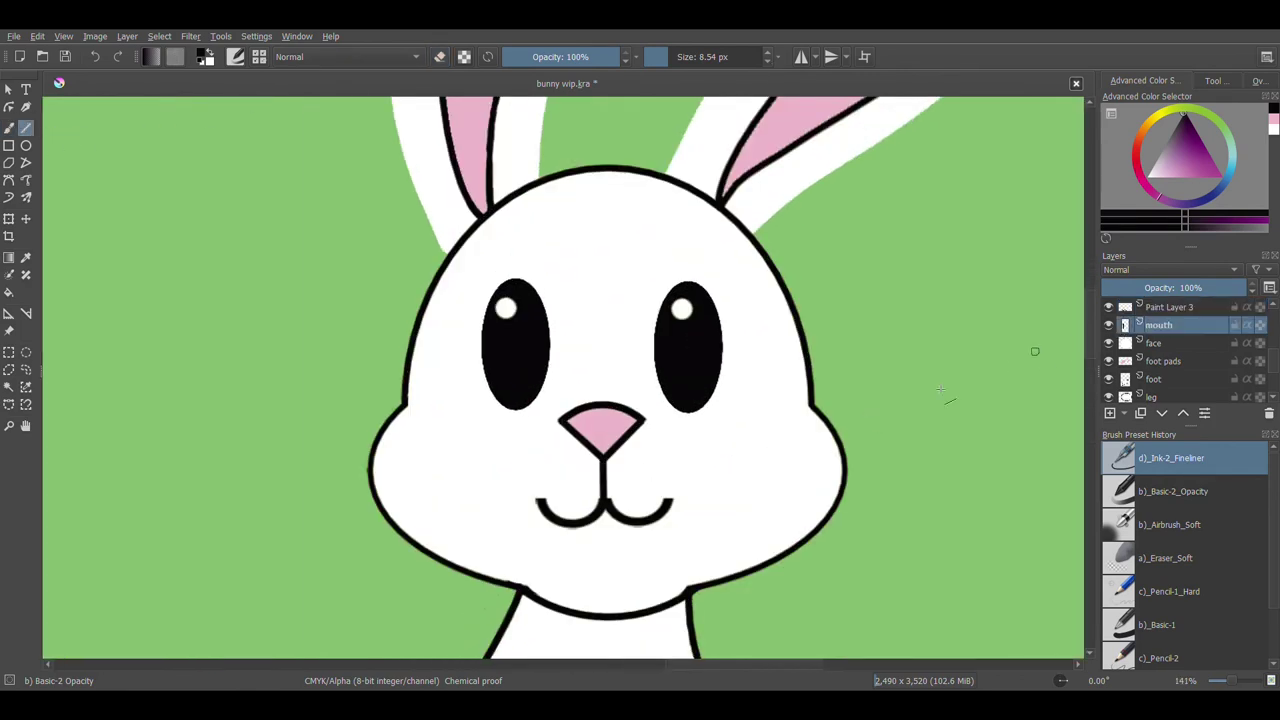
pyautogui.press('+')
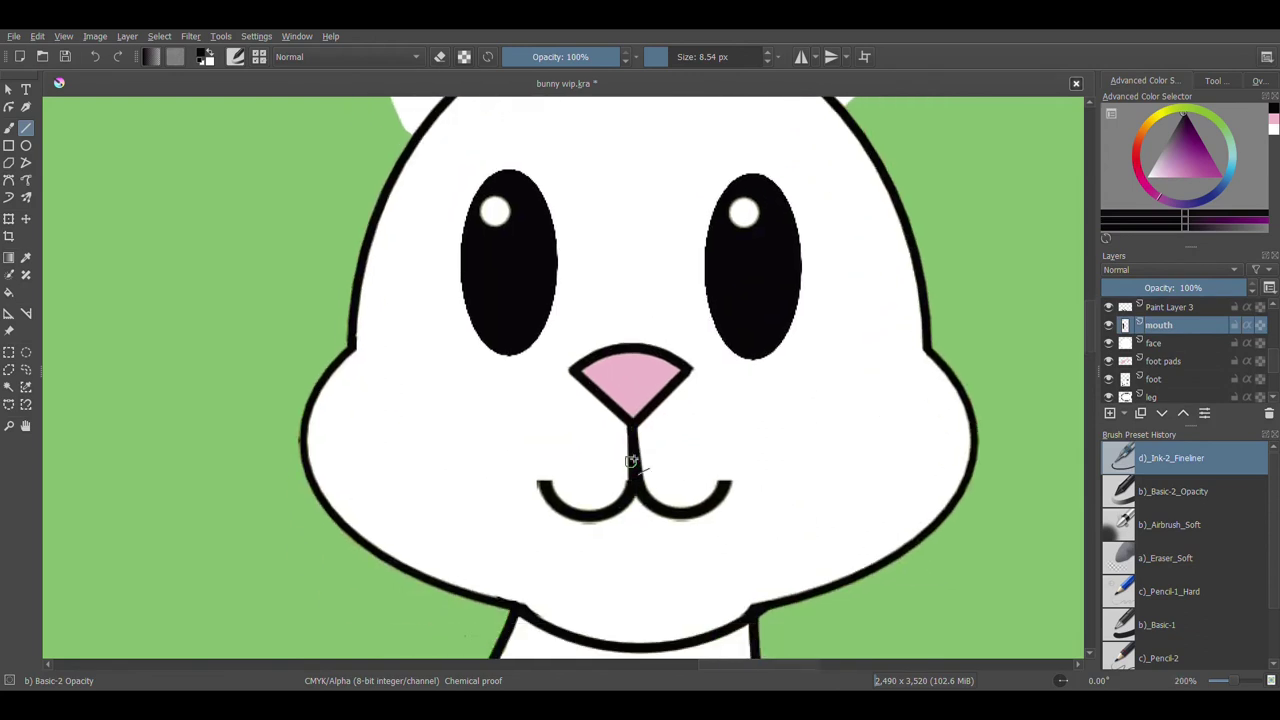
# Try a straight vertical line at 8.54 px from the nose's lower tip to the middle of the mouth, and undo it.
pyautogui.moveTo(630, 428); pyautogui.dragTo(631, 508)
pyautogui.hotkey('ctrl', '-')
pyautogui.hotkey('ctrl', '-')
pyautogui.hotkey('ctrl', '-')
pyautogui.hotkey('ctrl', '+')
pyautogui.hotkey('ctrl', '+')
pyautogui.hotkey('ctrl', 'z')
pyautogui.hotkey('ctrl', 'z')
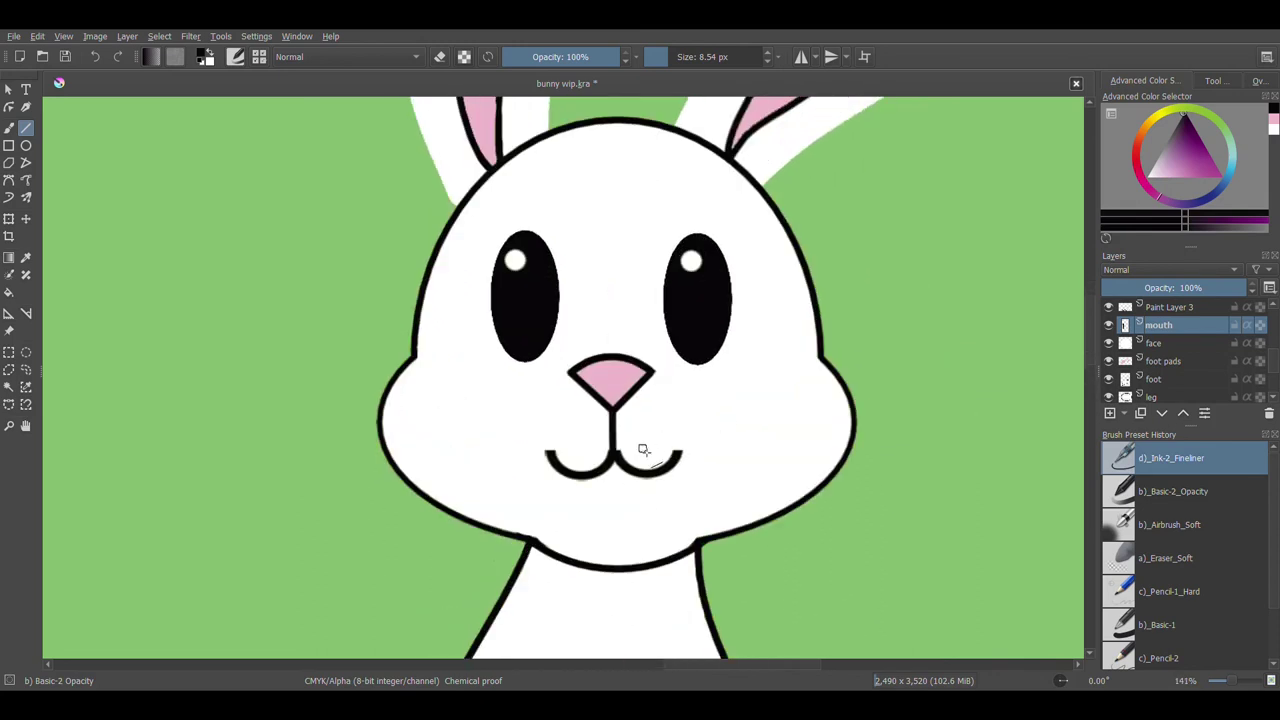
# Set the brush size to 10.54 px and draw a straight line from the nose's lower tip to the middle of the mouth.
pyautogui.scroll(-3, 610, 412)
pyautogui.click(767, 52)
pyautogui.click(767, 52)
pyautogui.scroll(3, 610, 412)
pyautogui.moveTo(612, 406); pyautogui.dragTo(617, 457)
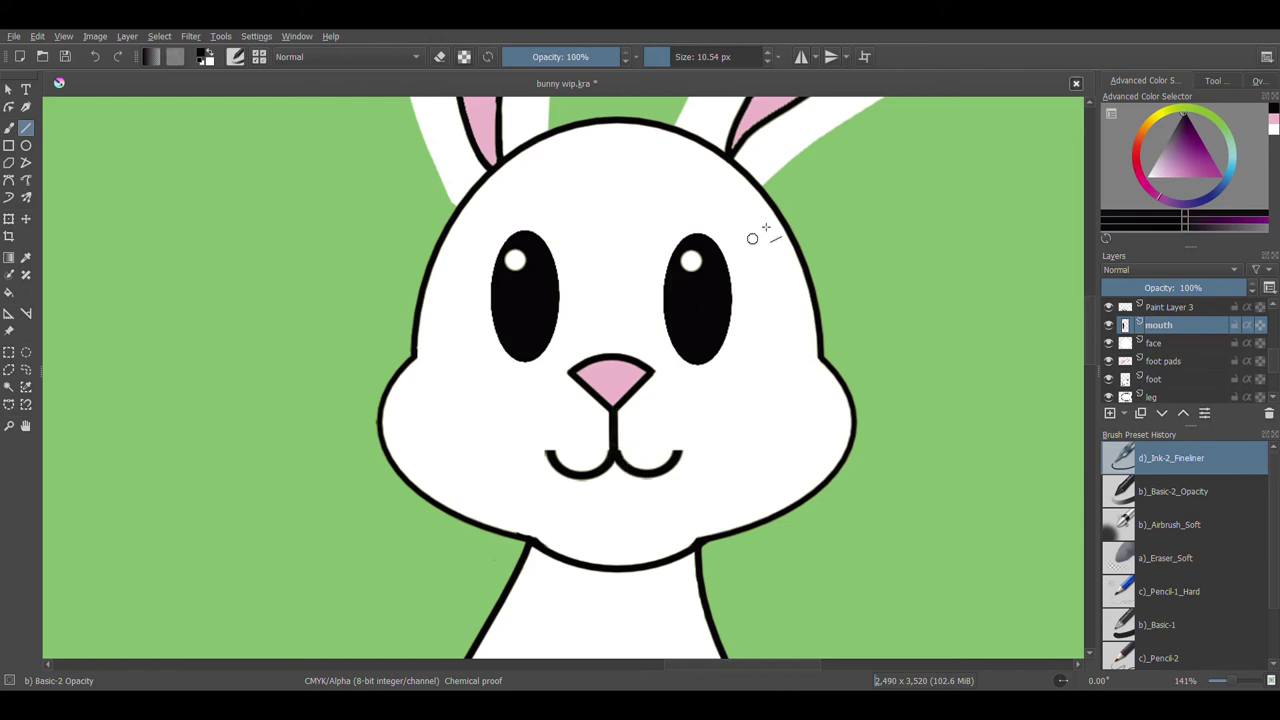
# Thicken the line between nose and mouth by redrawing it straight with a 12.54 px brush.
pyautogui.click(767, 52)
pyautogui.click(767, 52)
pyautogui.moveTo(615, 412); pyautogui.dragTo(616, 454)
pyautogui.hotkey('ctrl', '+')
pyautogui.hotkey('ctrl', '+')
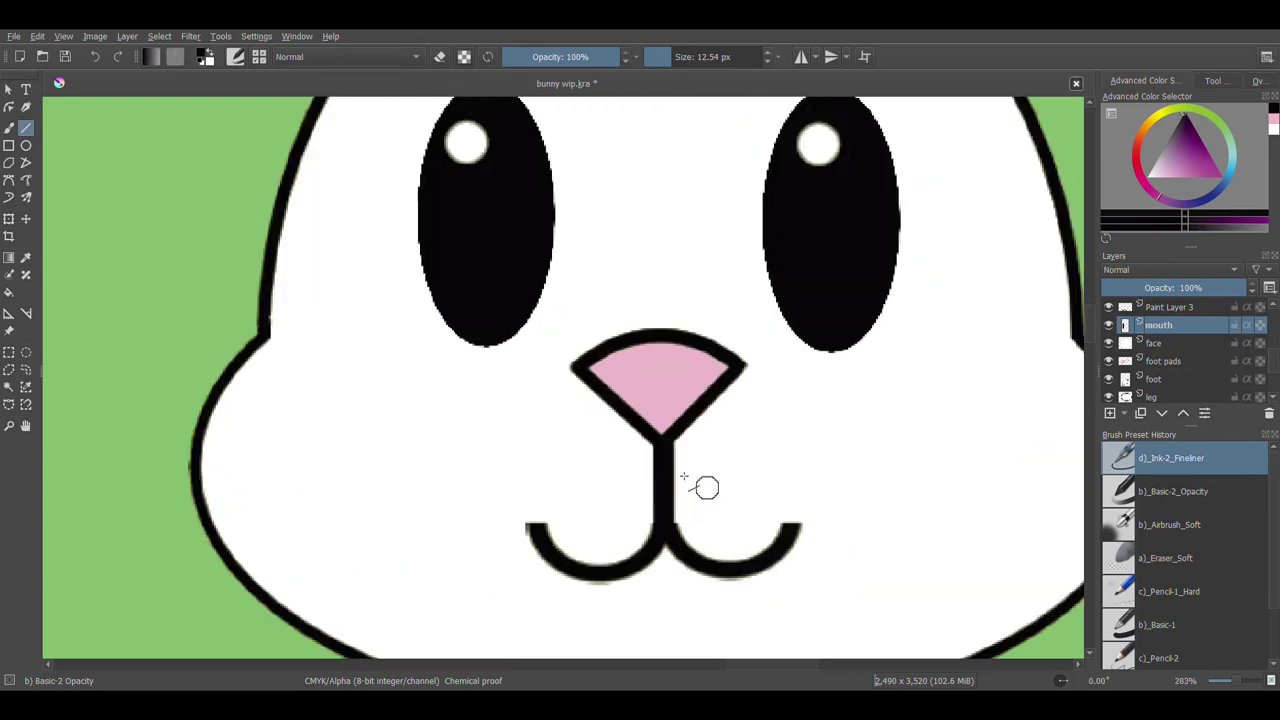
# Activate Paint Layer 3 for freehand erasing, and hide and show the layer to check what it contains.
pyautogui.click(437, 58)
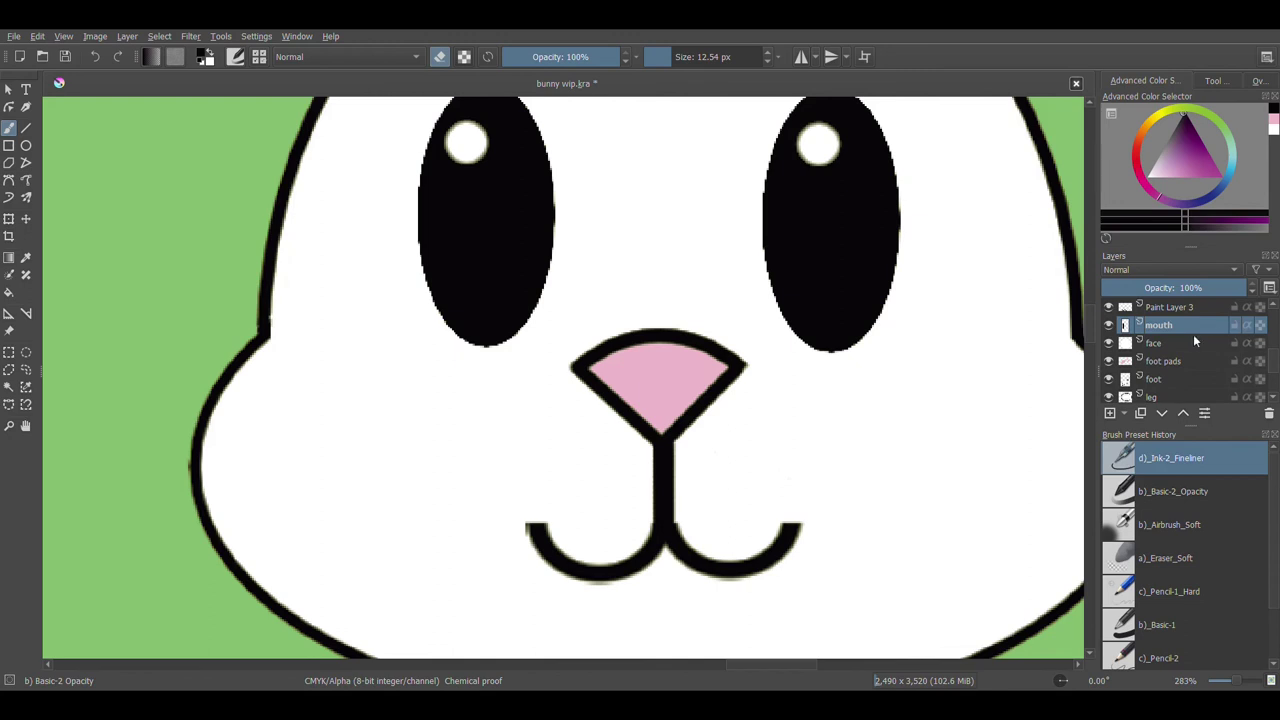
pyautogui.click(1168, 307)
pyautogui.click(1108, 307)
pyautogui.click(1108, 307)
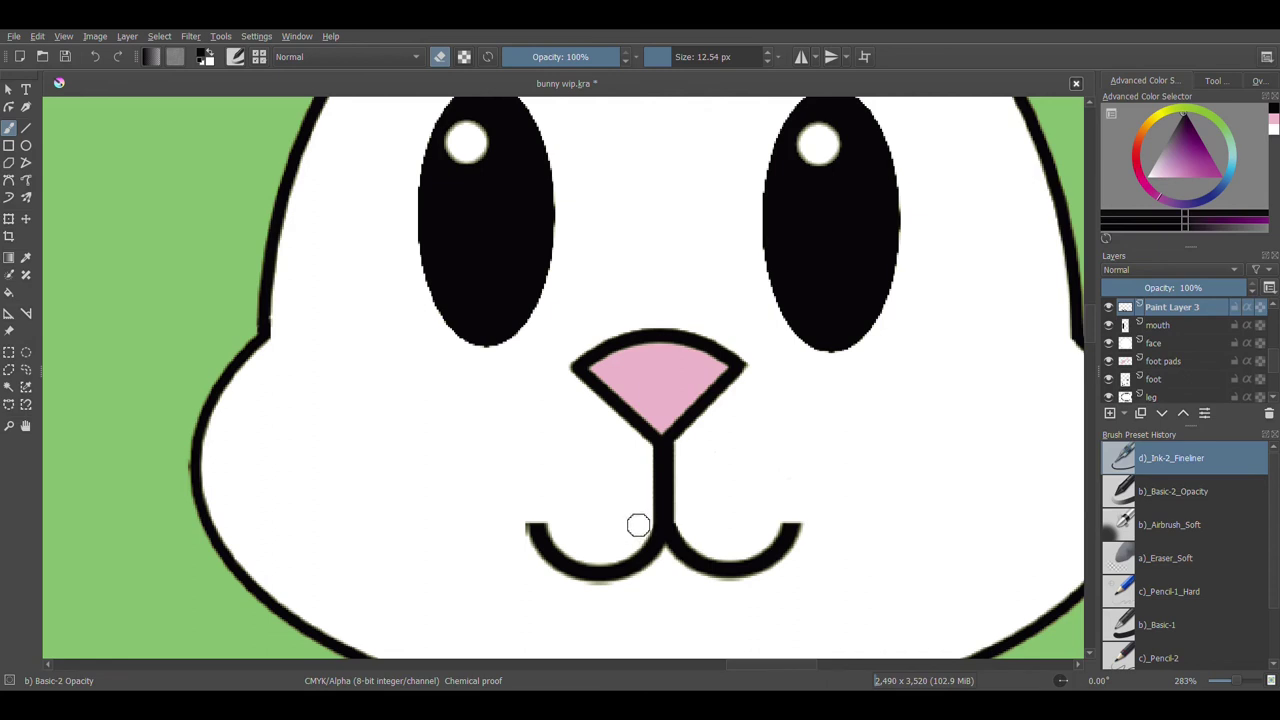
# Examine the whole bunny on the green page next to the reference sketches.
pyautogui.press('-')
pyautogui.press('-')
pyautogui.press('-')
pyautogui.press('-')
pyautogui.press('-')
pyautogui.press('-')
pyautogui.press('-')
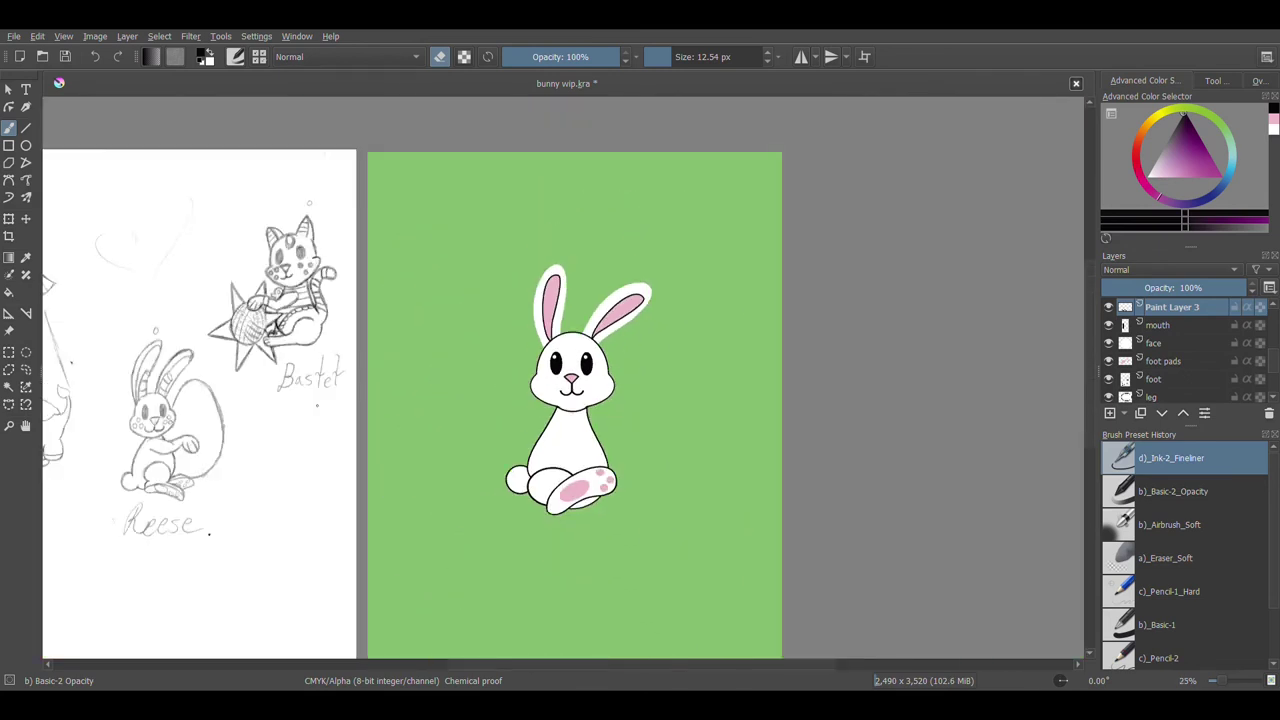